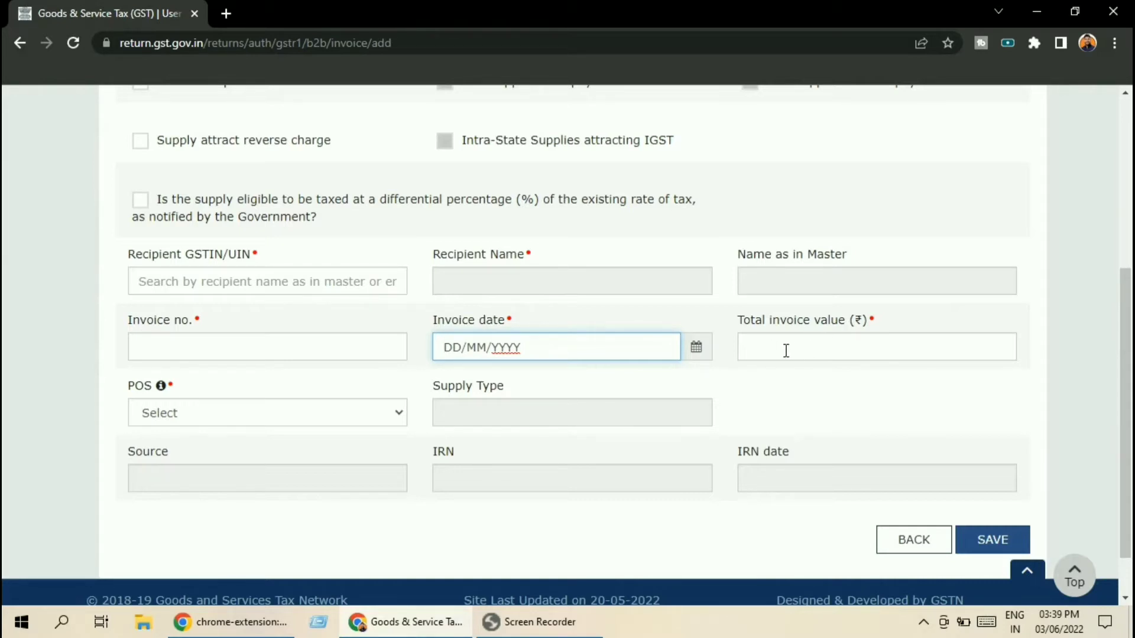
Step: Set the invoice's place of supply (POS) to 24-Gujarat
{"action": "scroll", "coordinate": [432, 382], "scroll_direction": "down", "scroll_amount": 1}
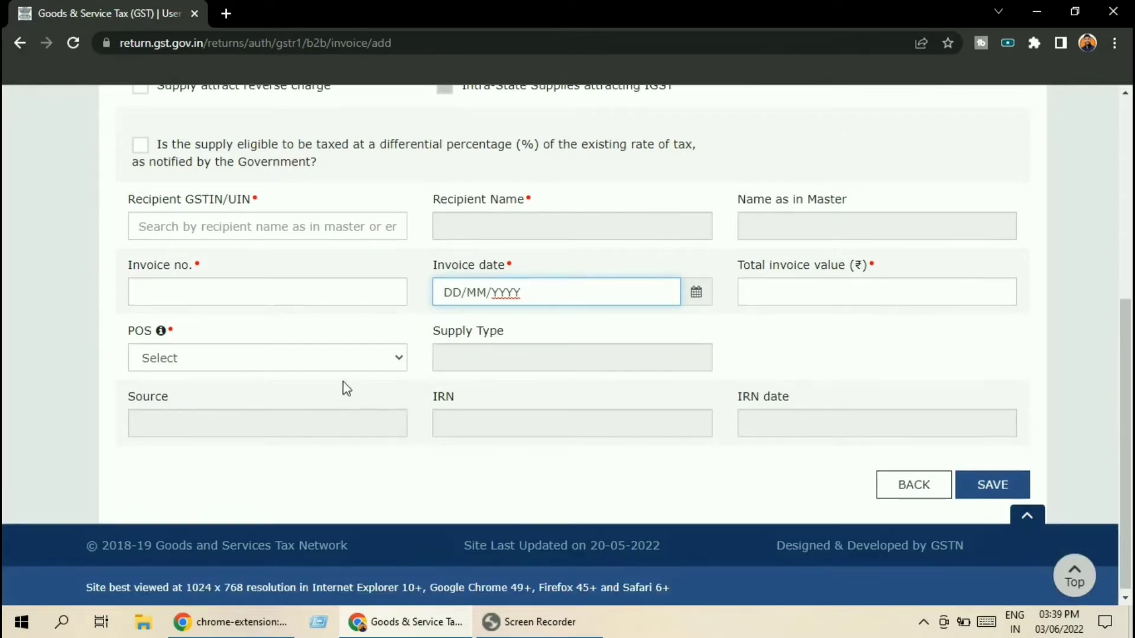
{"action": "left_click", "coordinate": [399, 362]}
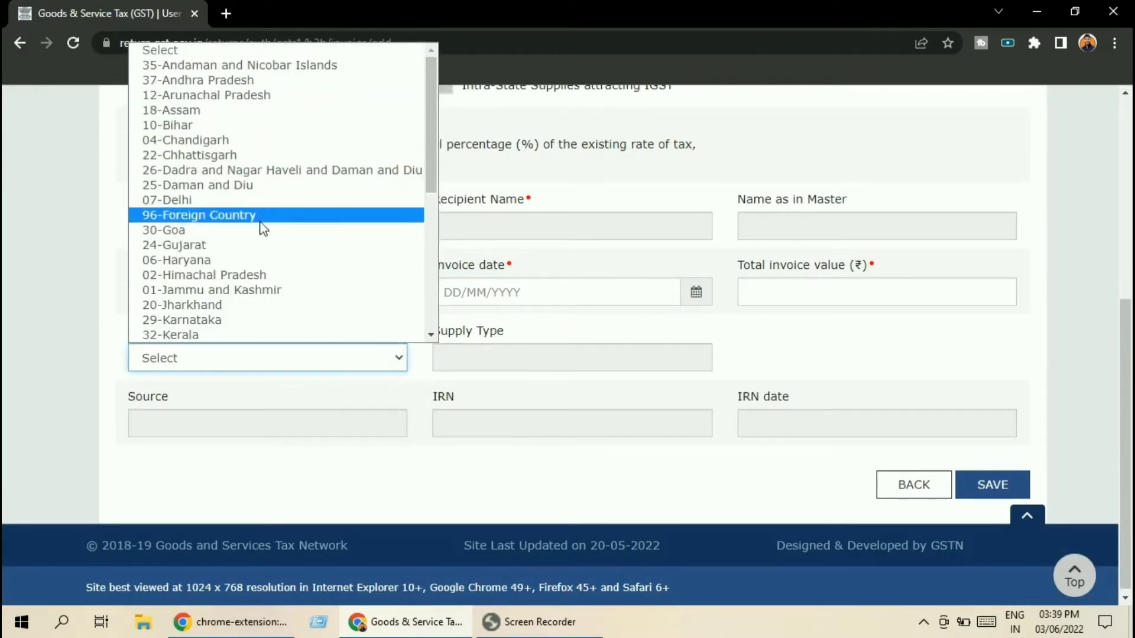
{"action": "left_click", "coordinate": [380, 400]}
{"action": "left_click", "coordinate": [393, 360]}
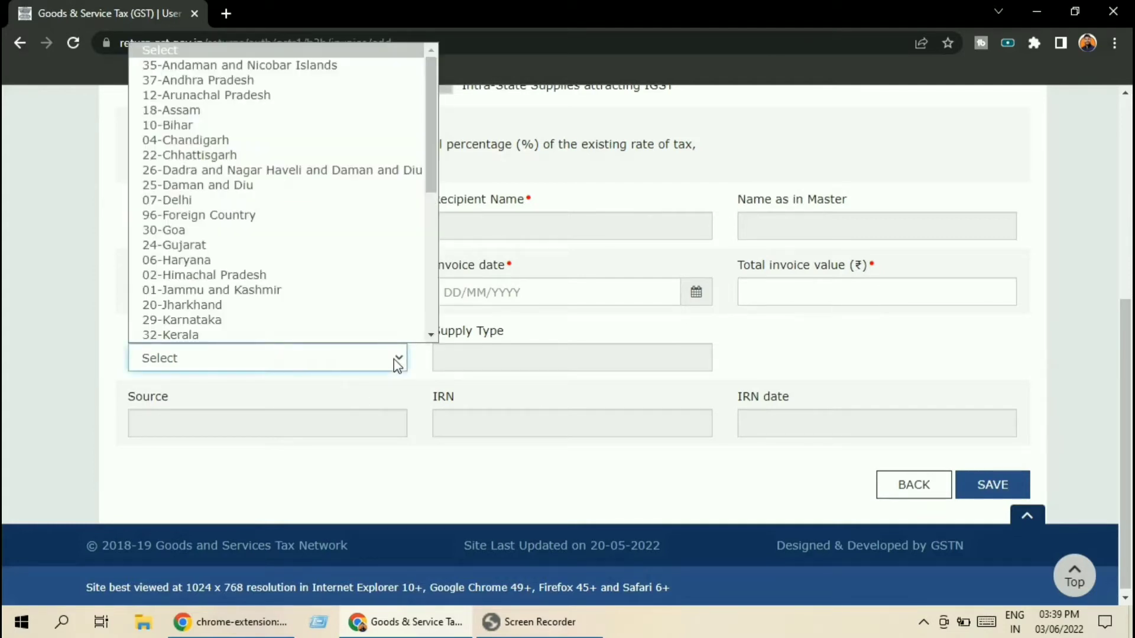
{"action": "left_click", "coordinate": [385, 390]}
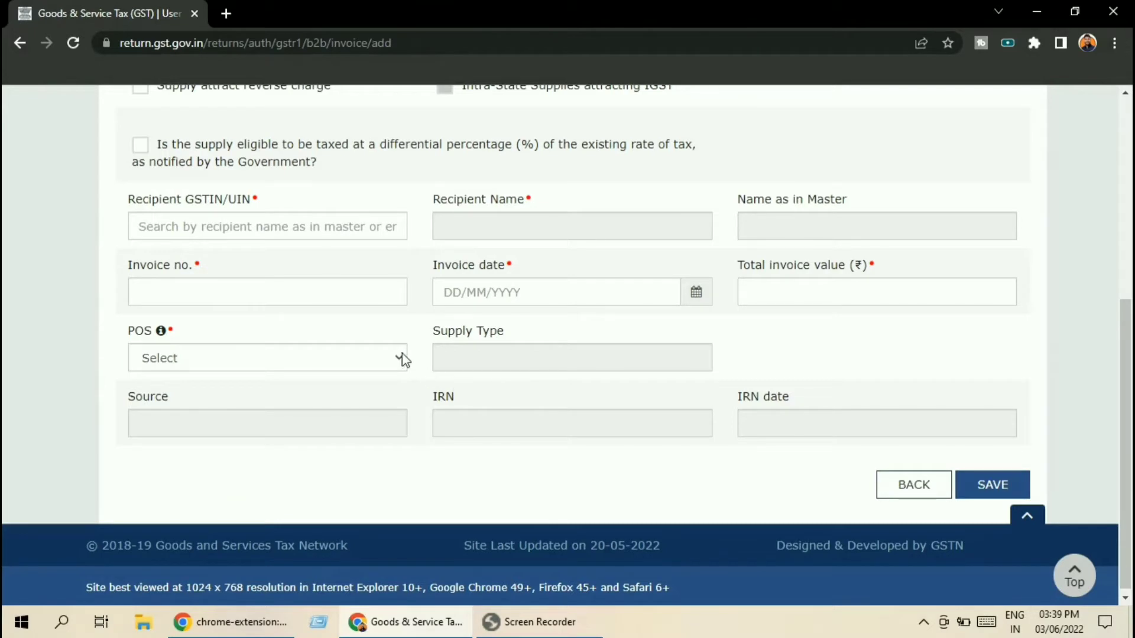
{"action": "left_click", "coordinate": [396, 357]}
{"action": "left_click", "coordinate": [255, 245]}
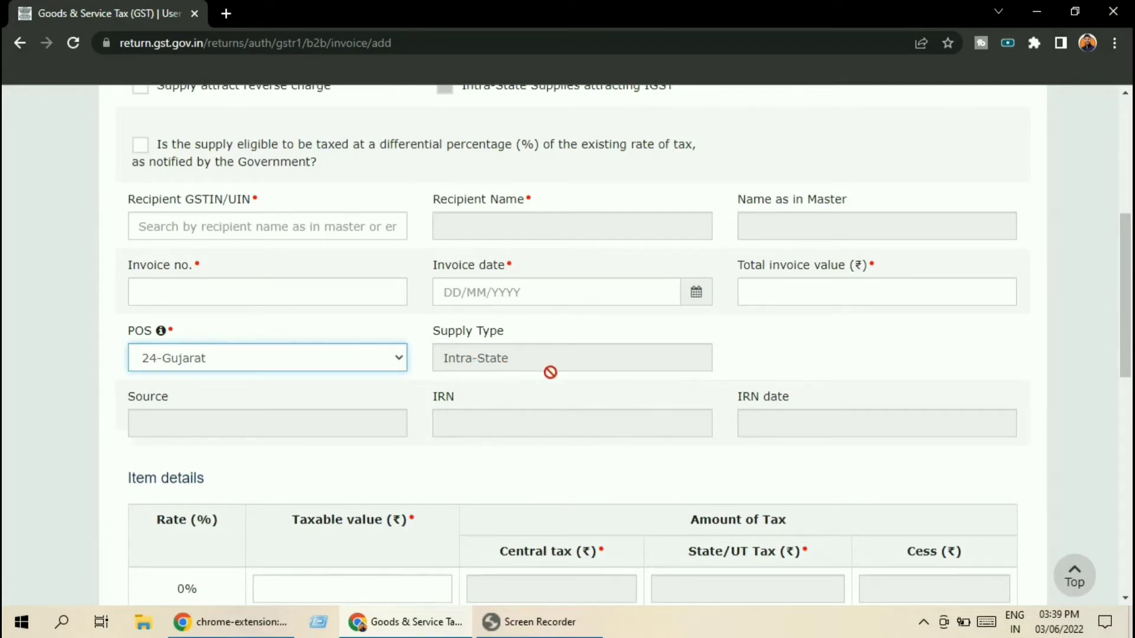
Step: Try 01-Jammu and Kashmir as the place of supply and set it back to 24-Gujarat
{"action": "key", "text": "Home"}
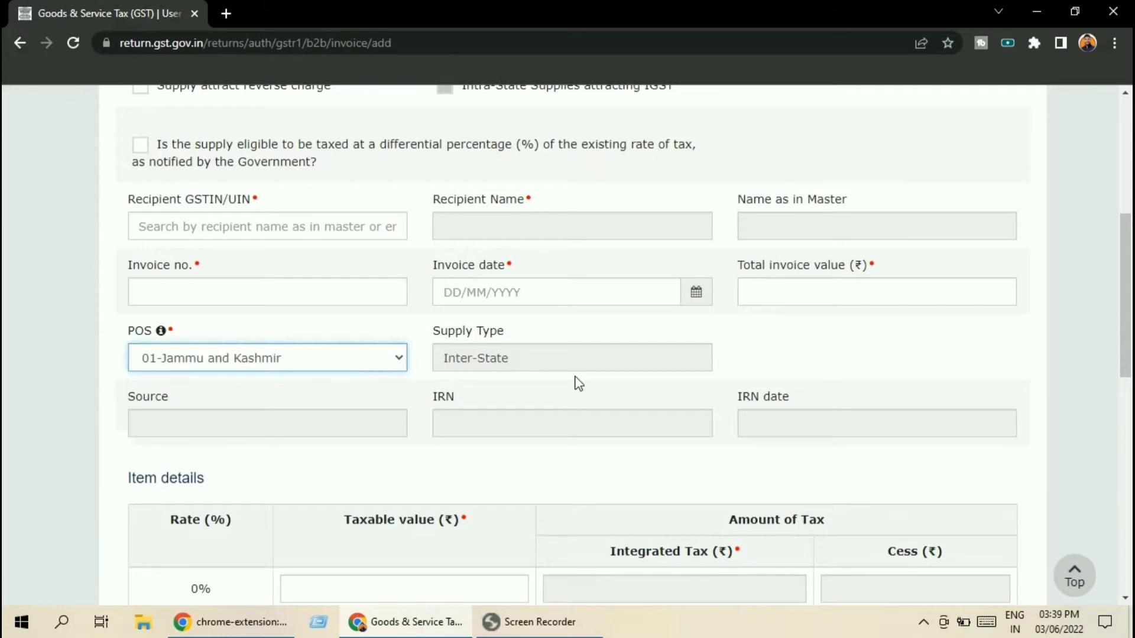
{"action": "scroll", "coordinate": [575, 384], "scroll_direction": "down", "scroll_amount": 5}
{"action": "type", "text": "24-Gujarat"}
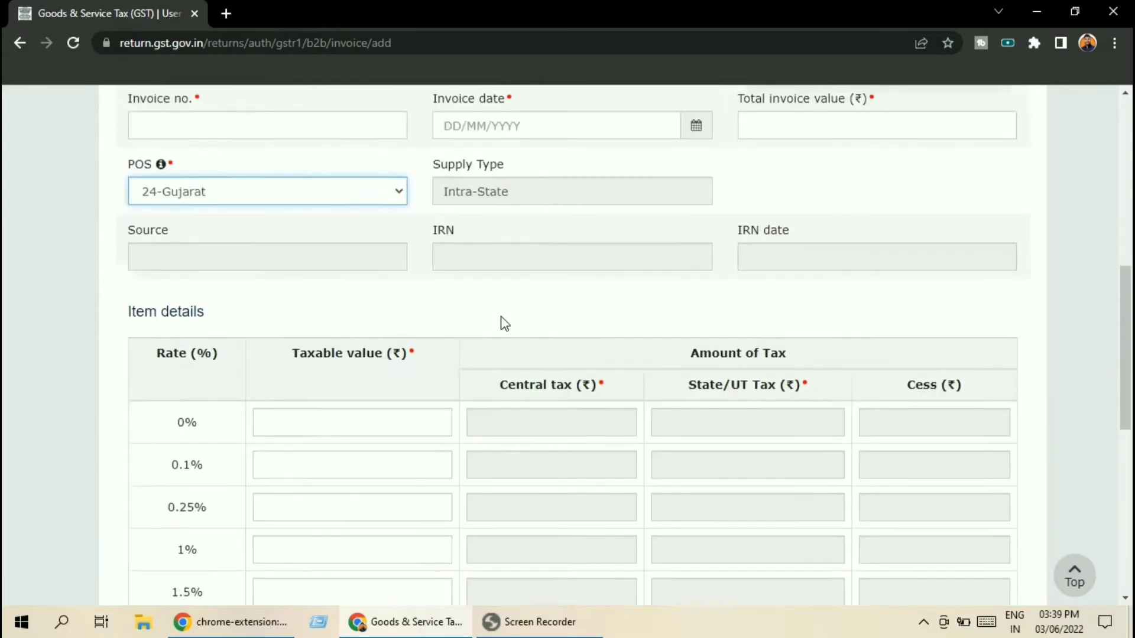
Step: Examine the Item details table, checking the taxable value fields from 0% to 28% and the central, state and cess tax columns
{"action": "scroll", "coordinate": [481, 293], "scroll_direction": "down", "scroll_amount": 2}
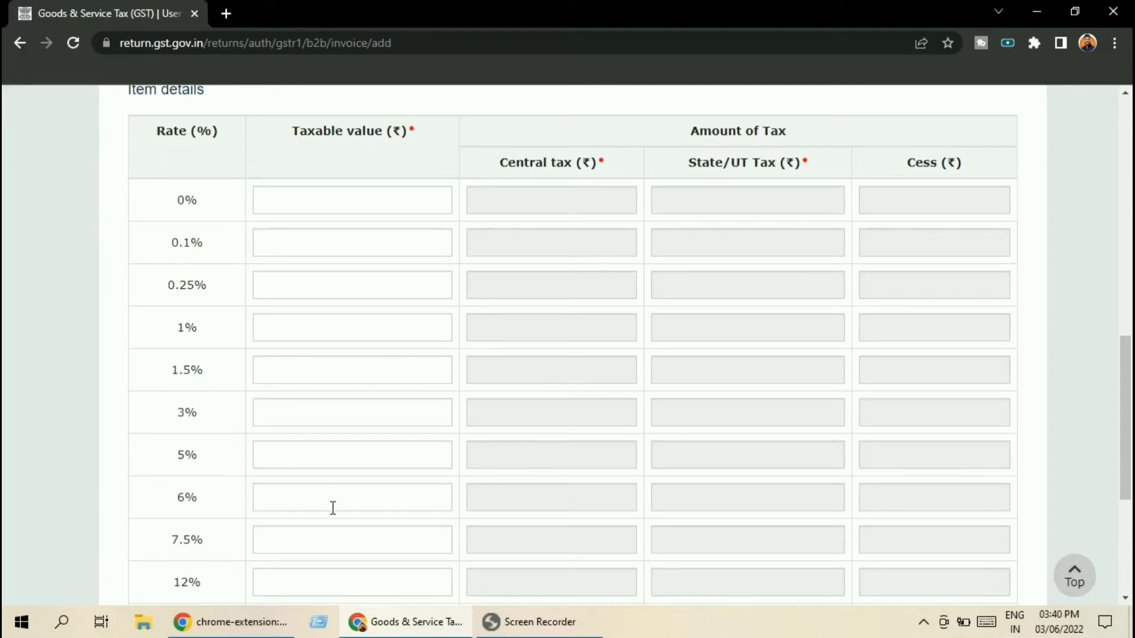
{"action": "left_click", "coordinate": [427, 456]}
{"action": "scroll", "coordinate": [426, 456], "scroll_direction": "down", "scroll_amount": 1}
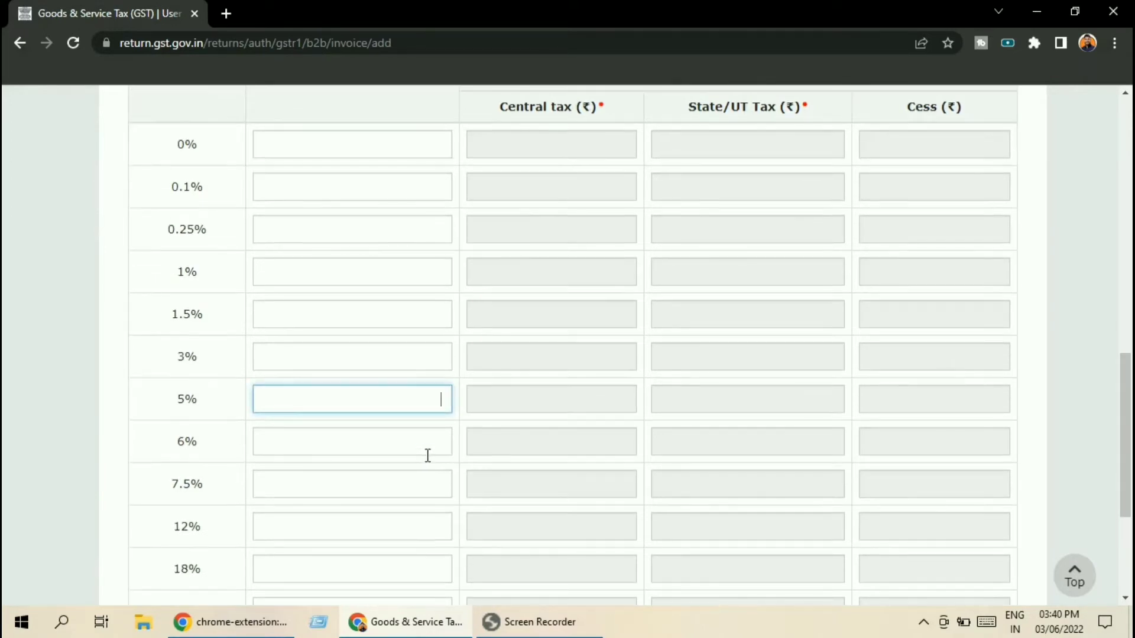
{"action": "scroll", "coordinate": [427, 509], "scroll_direction": "down", "scroll_amount": 1}
{"action": "left_click", "coordinate": [443, 507]}
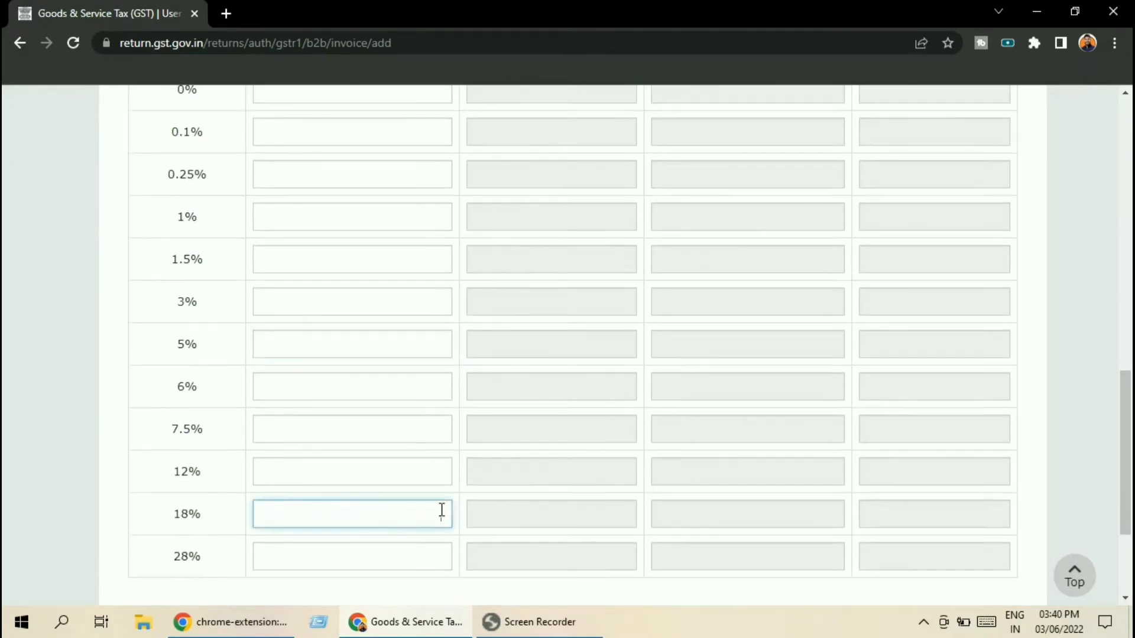
{"action": "scroll", "coordinate": [445, 449], "scroll_direction": "down", "scroll_amount": 2}
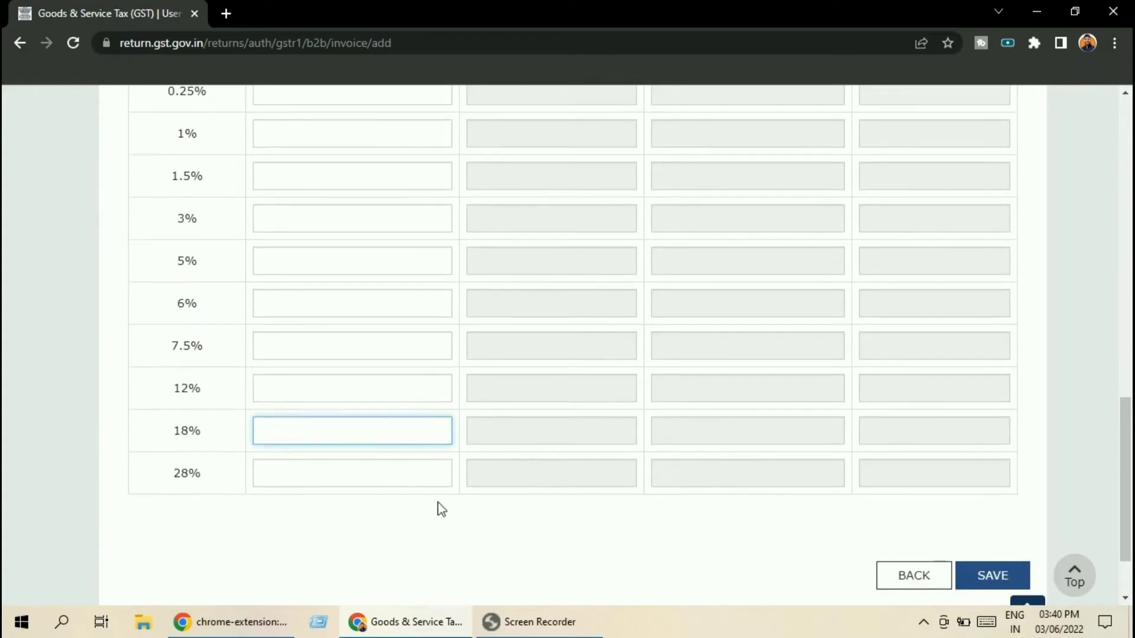
{"action": "left_click", "coordinate": [441, 471]}
{"action": "scroll", "coordinate": [490, 464], "scroll_direction": "up", "scroll_amount": 1}
{"action": "scroll", "coordinate": [490, 465], "scroll_direction": "up", "scroll_amount": 5}
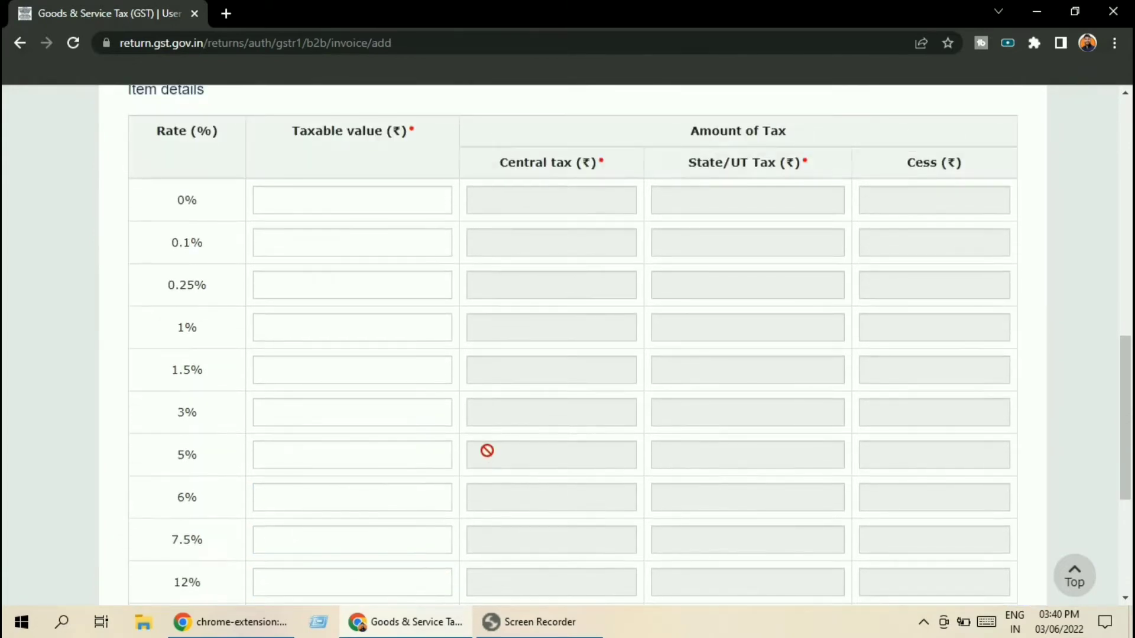
{"action": "scroll", "coordinate": [504, 280], "scroll_direction": "up", "scroll_amount": 4}
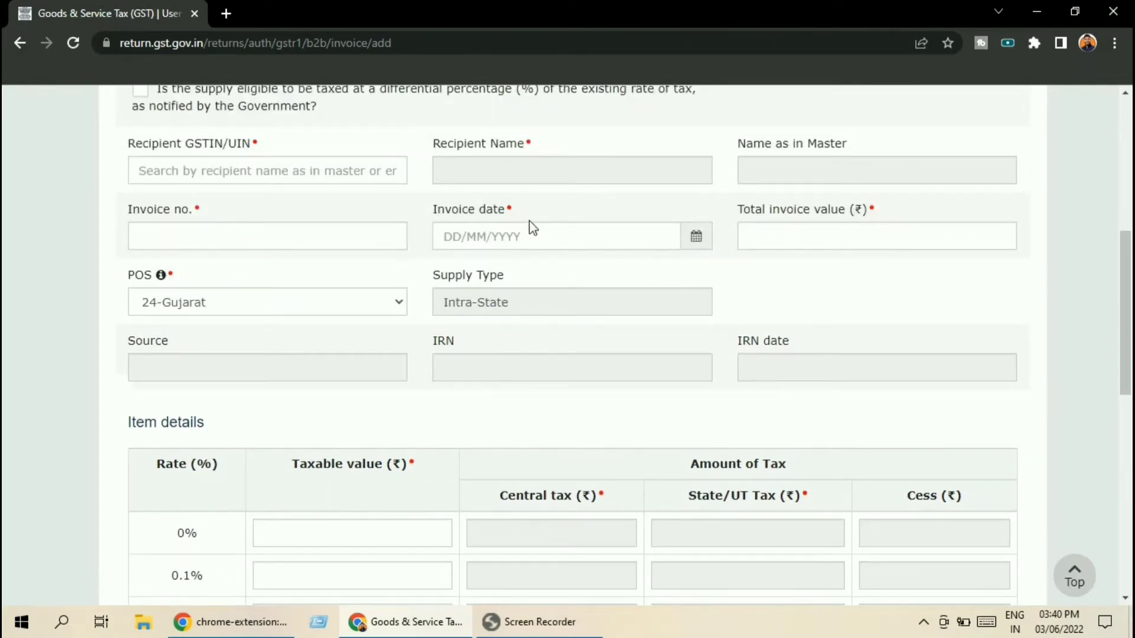
{"action": "scroll", "coordinate": [484, 363], "scroll_direction": "down", "scroll_amount": 3}
{"action": "scroll", "coordinate": [413, 355], "scroll_direction": "down", "scroll_amount": 2}
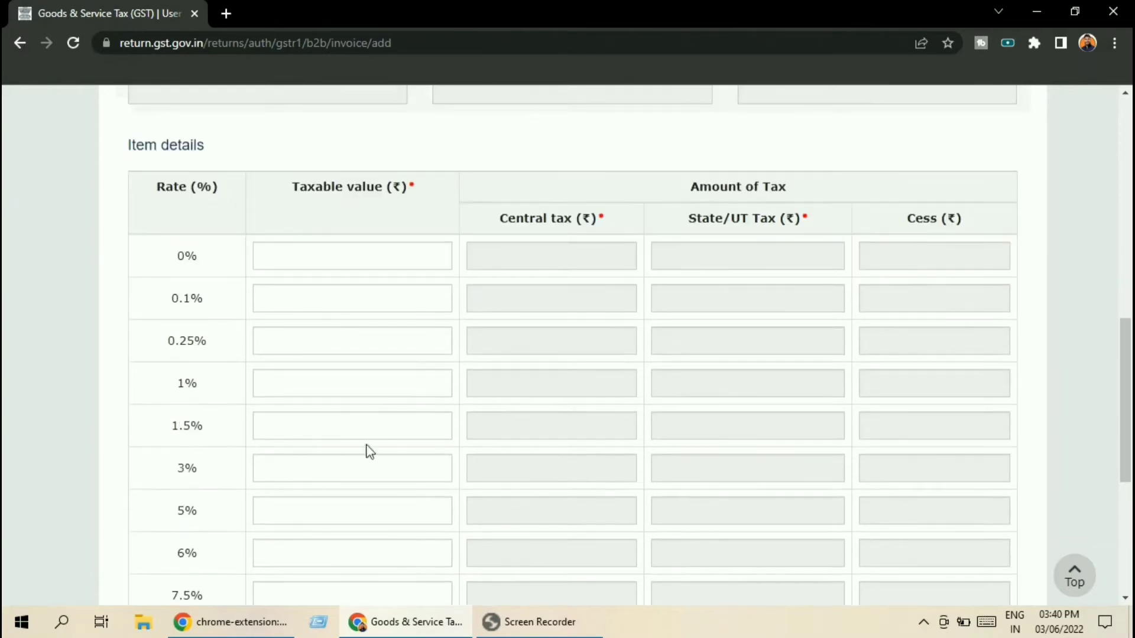
{"action": "scroll", "coordinate": [421, 379], "scroll_direction": "down", "scroll_amount": 1}
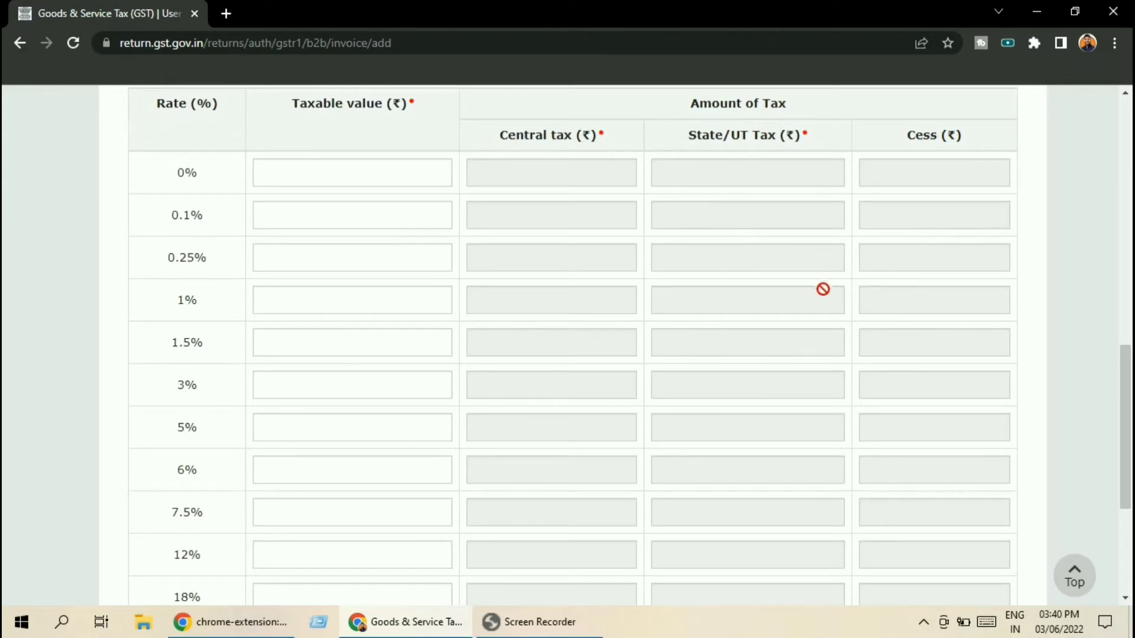
{"action": "scroll", "coordinate": [650, 370], "scroll_direction": "up", "scroll_amount": 1}
{"action": "scroll", "coordinate": [650, 377], "scroll_direction": "up", "scroll_amount": 2}
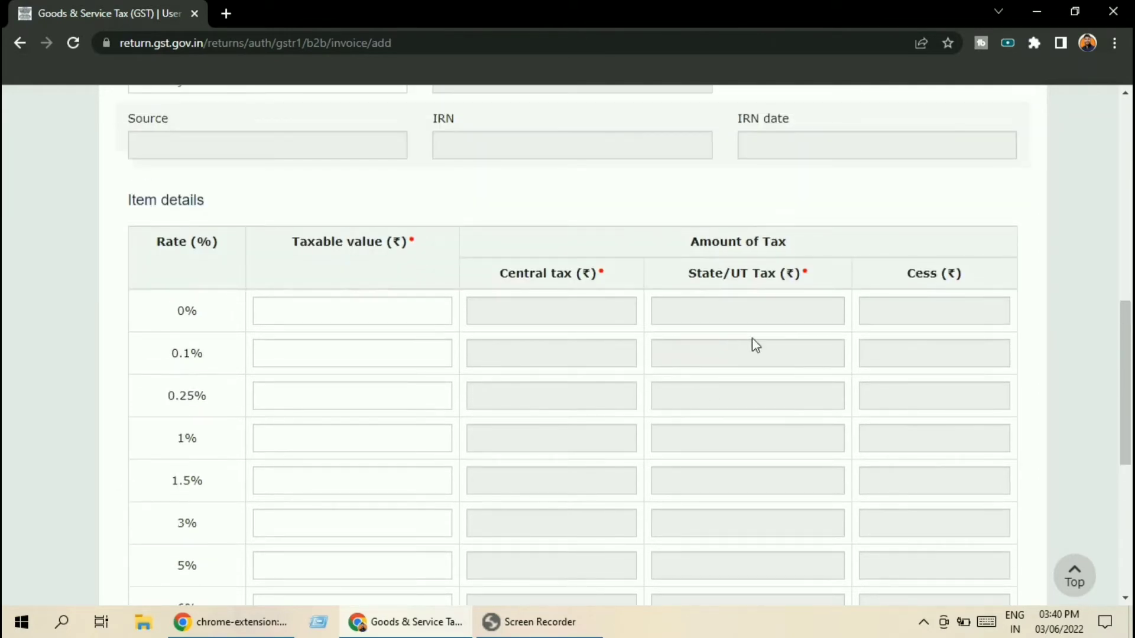
Step: Switch the place of supply to 18-Assam to compare the tax columns and return it to 24-Gujarat
{"action": "scroll", "coordinate": [765, 339], "scroll_direction": "up", "scroll_amount": 2}
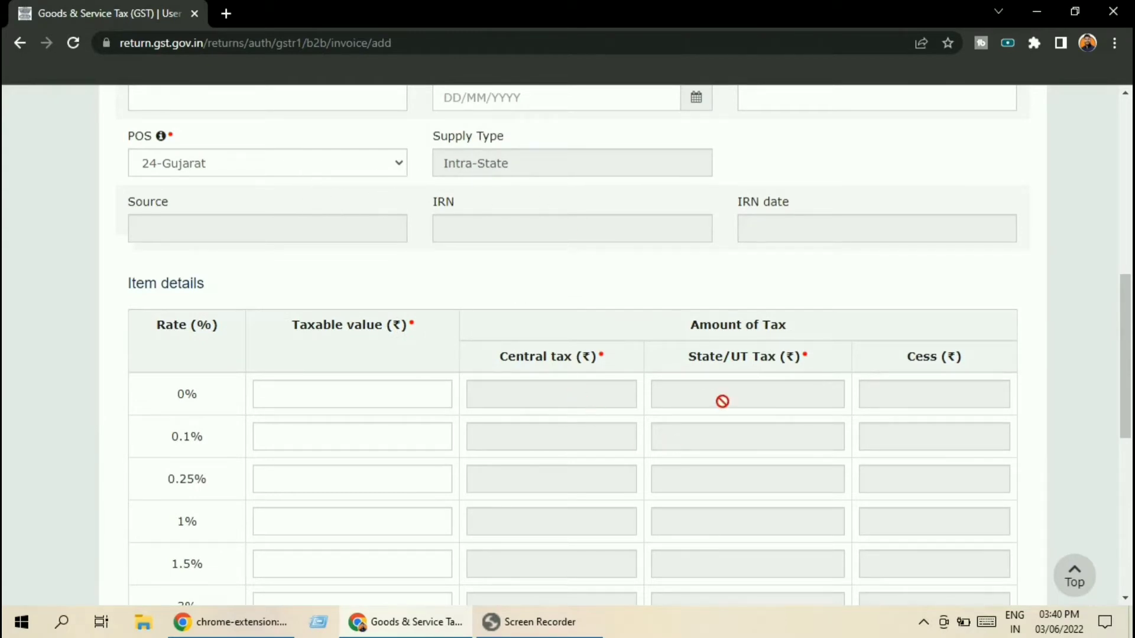
{"action": "left_click", "coordinate": [397, 165]}
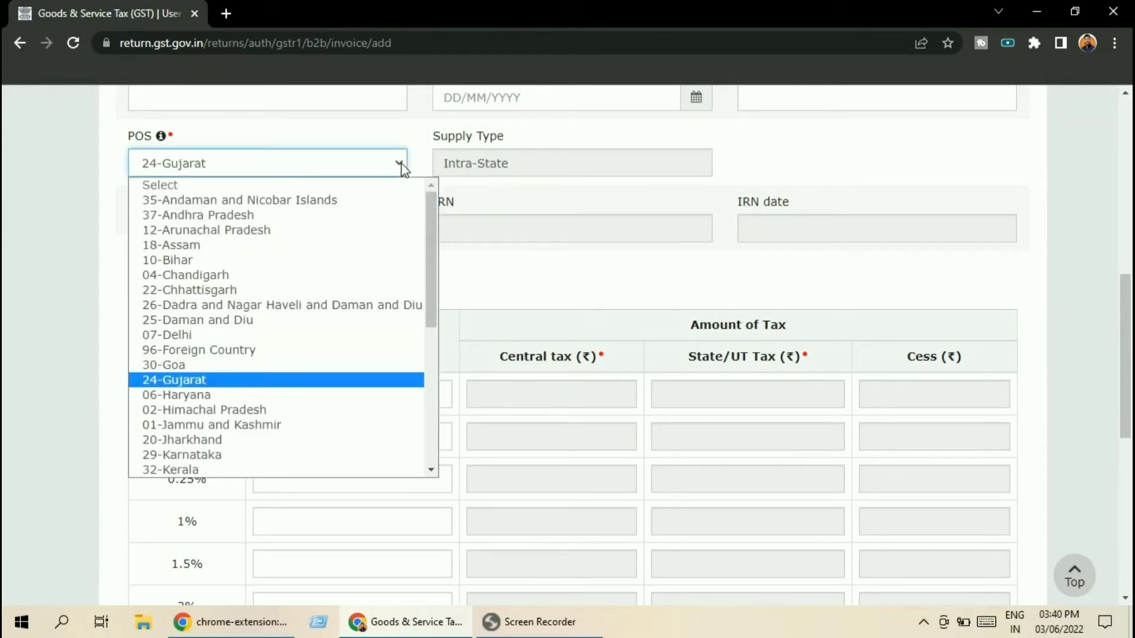
{"action": "left_click", "coordinate": [247, 245]}
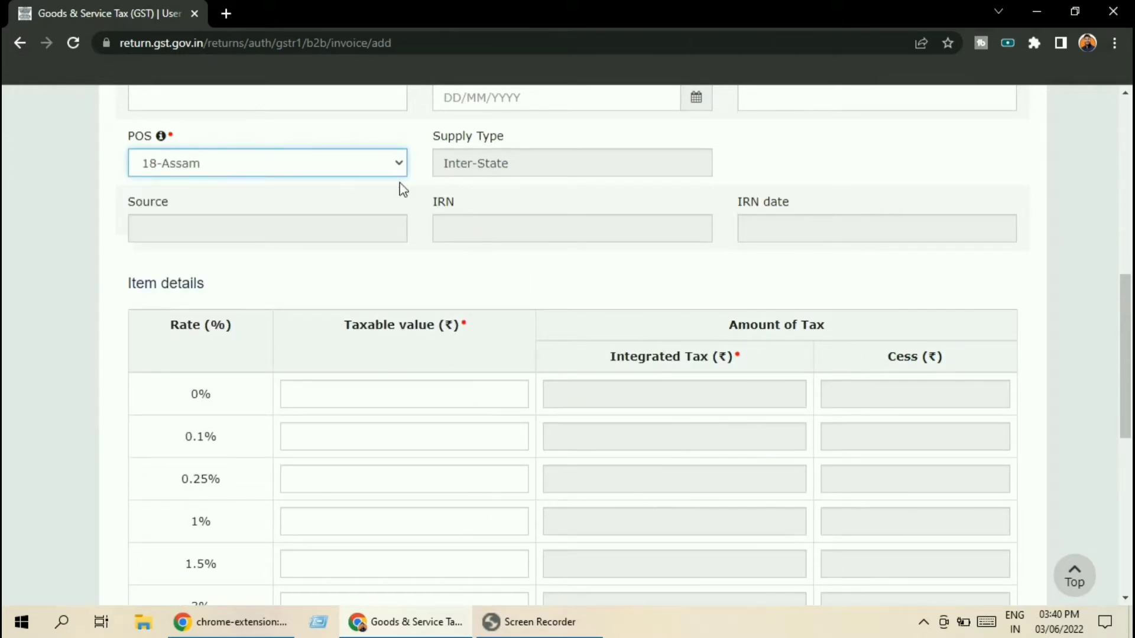
{"action": "left_click", "coordinate": [398, 165]}
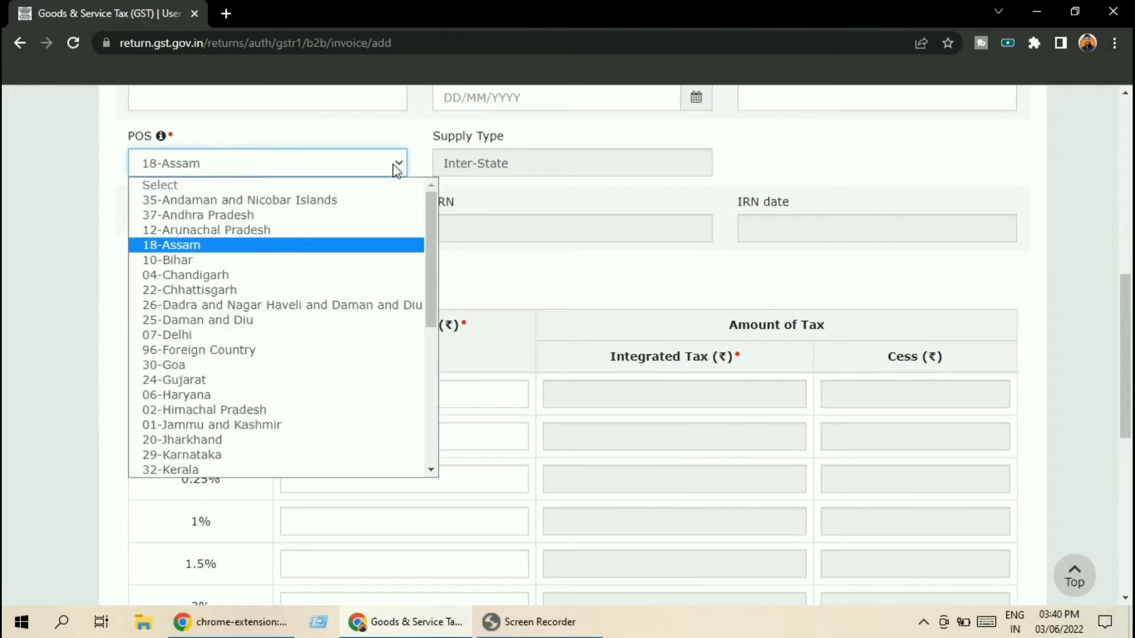
{"action": "left_click", "coordinate": [263, 387]}
Step: Enter a trial taxable value of 100.00 in the 18% rate row and clear it again
{"action": "scroll", "coordinate": [636, 354], "scroll_direction": "down", "scroll_amount": 1}
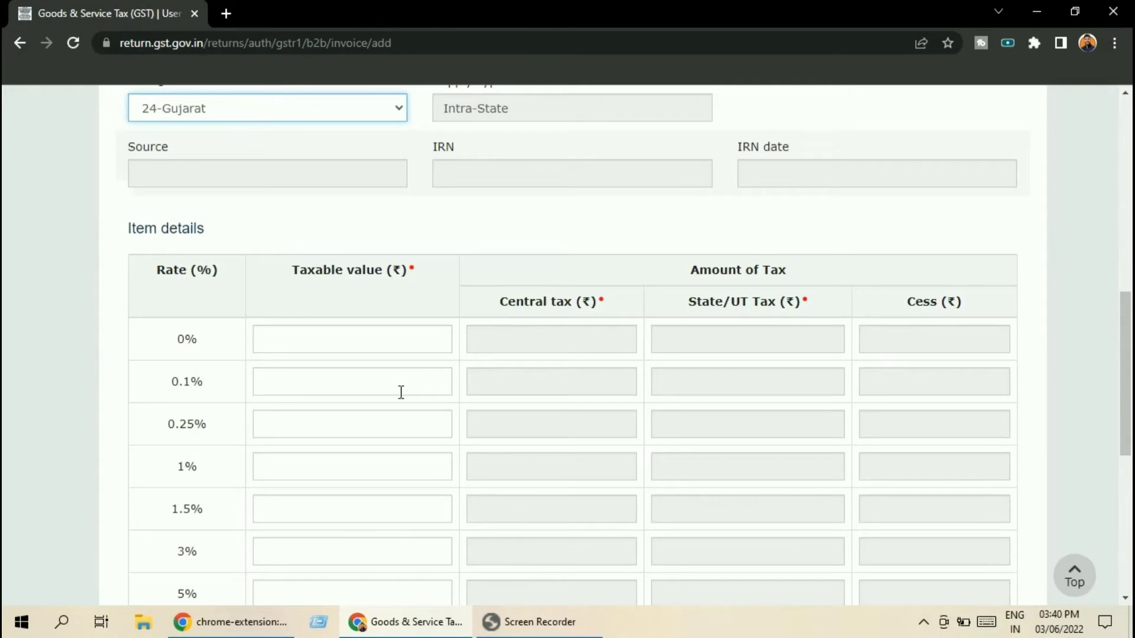
{"action": "scroll", "coordinate": [417, 427], "scroll_direction": "down", "scroll_amount": 6}
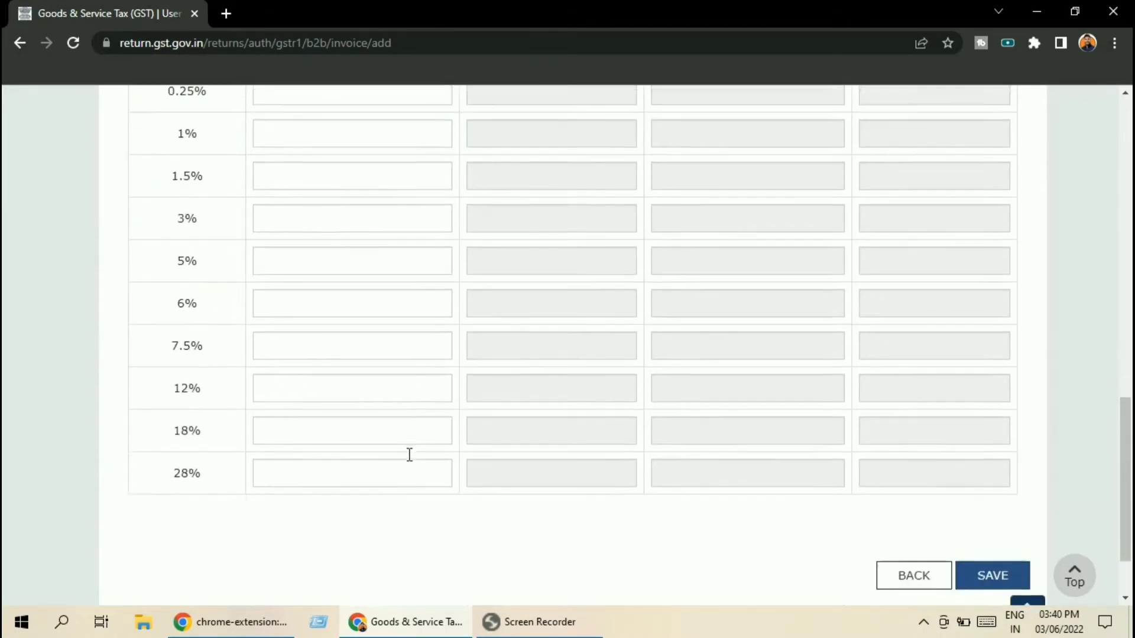
{"action": "left_click", "coordinate": [437, 402]}
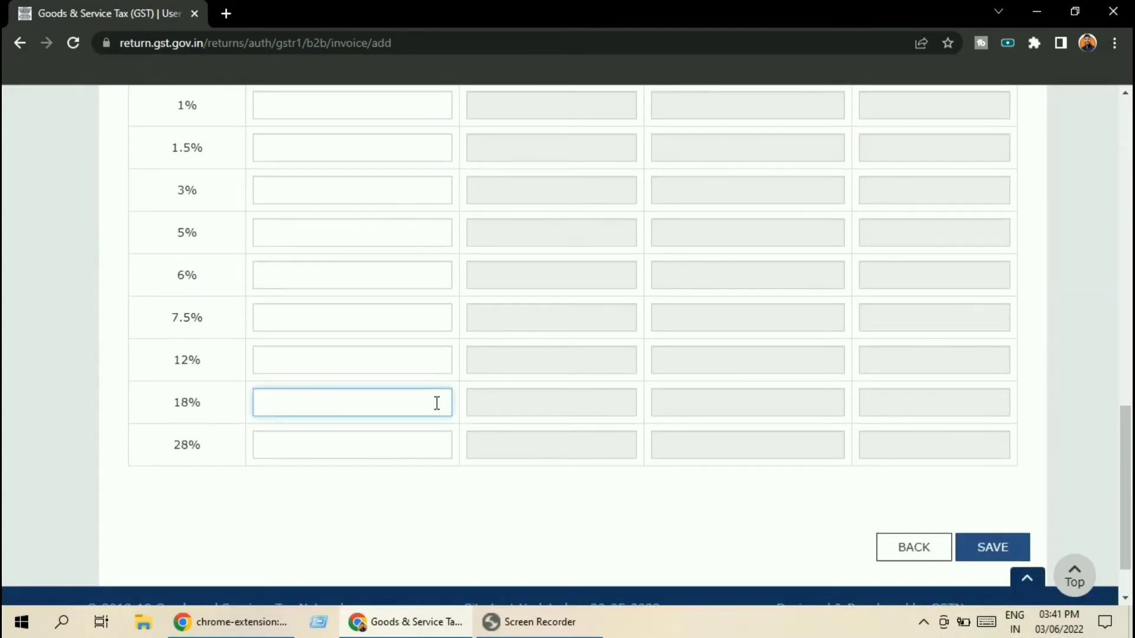
{"action": "type", "text": "100.00"}
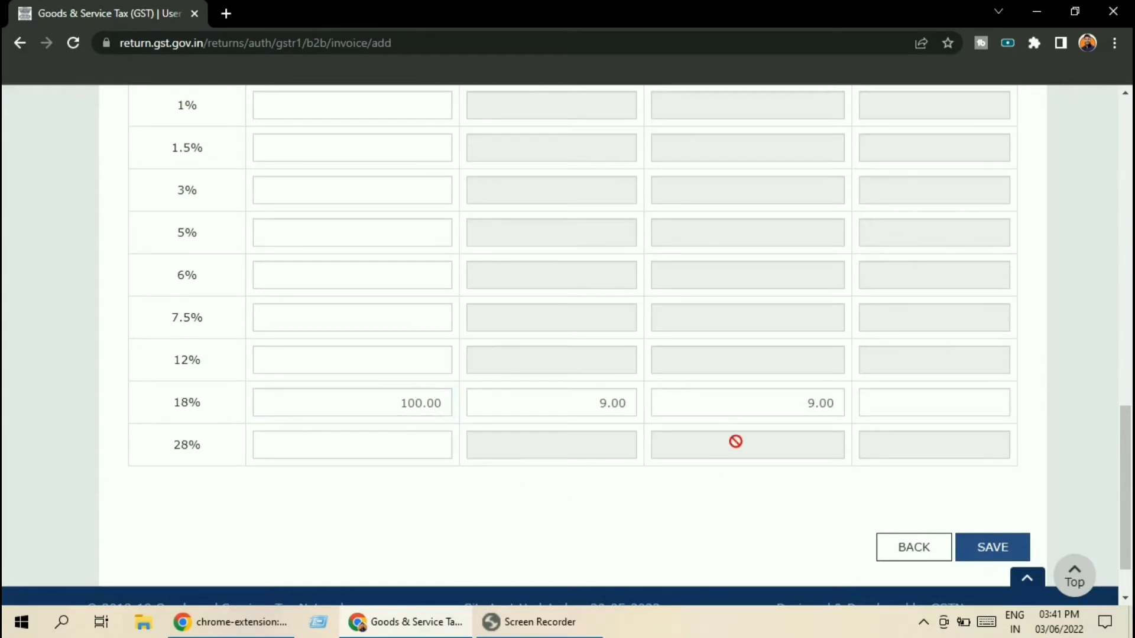
{"action": "left_click", "coordinate": [735, 441]}
{"action": "left_click", "coordinate": [381, 402]}
{"action": "key", "text": "BackSpace"}
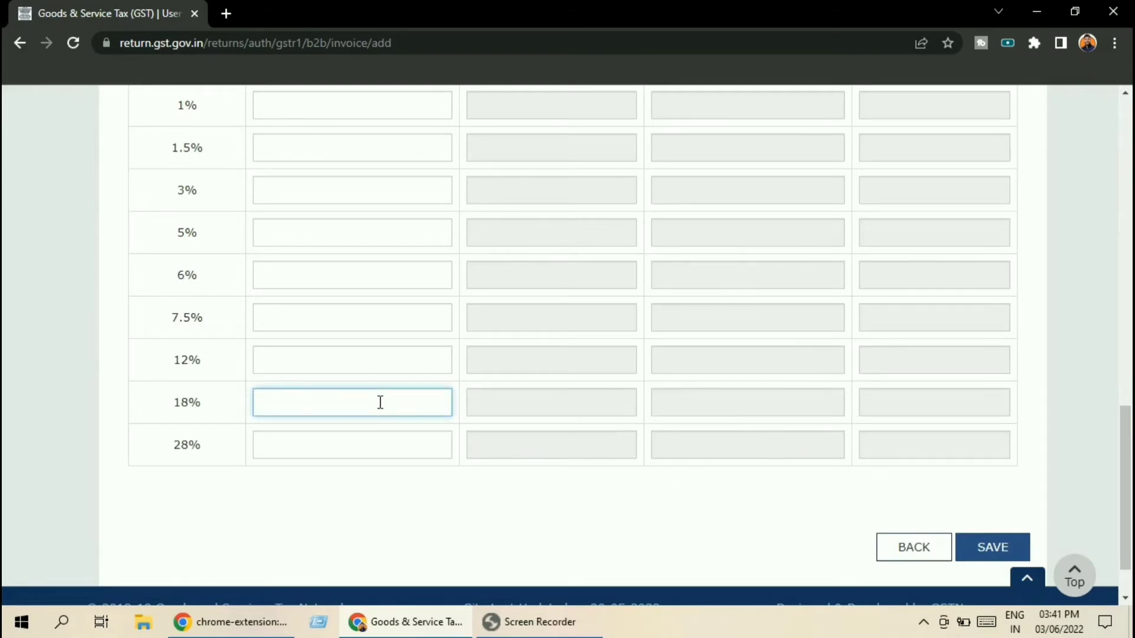
Step: Review the Item details tax columns, the save area and the invoice header fields of the Add Invoice form
{"action": "scroll", "coordinate": [626, 414], "scroll_direction": "up", "scroll_amount": 5}
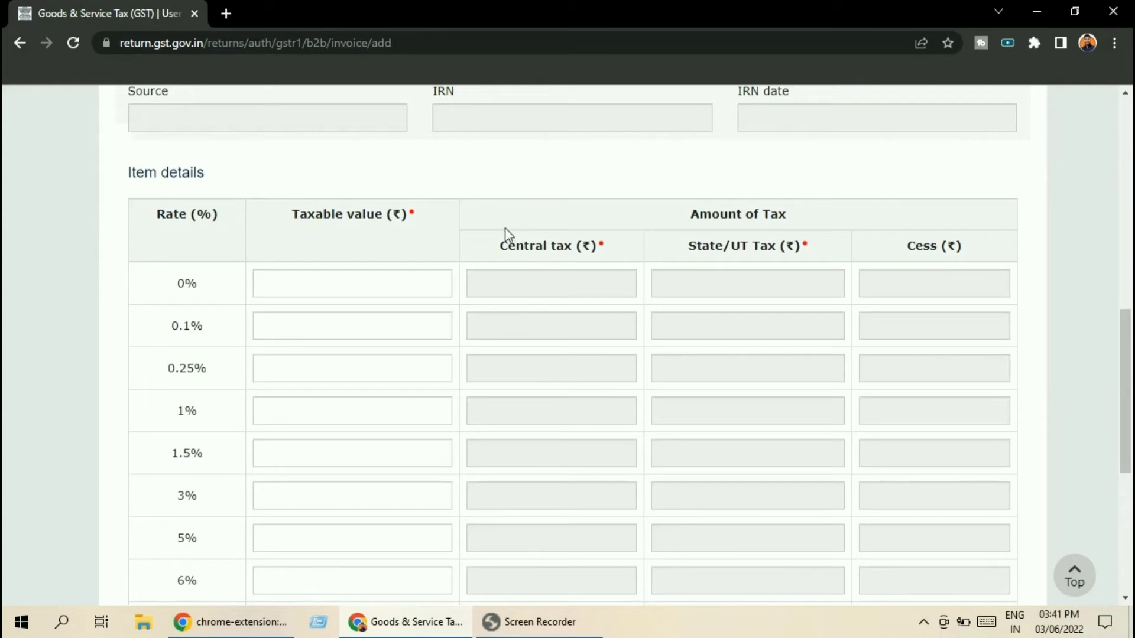
{"action": "scroll", "coordinate": [550, 390], "scroll_direction": "down", "scroll_amount": 5}
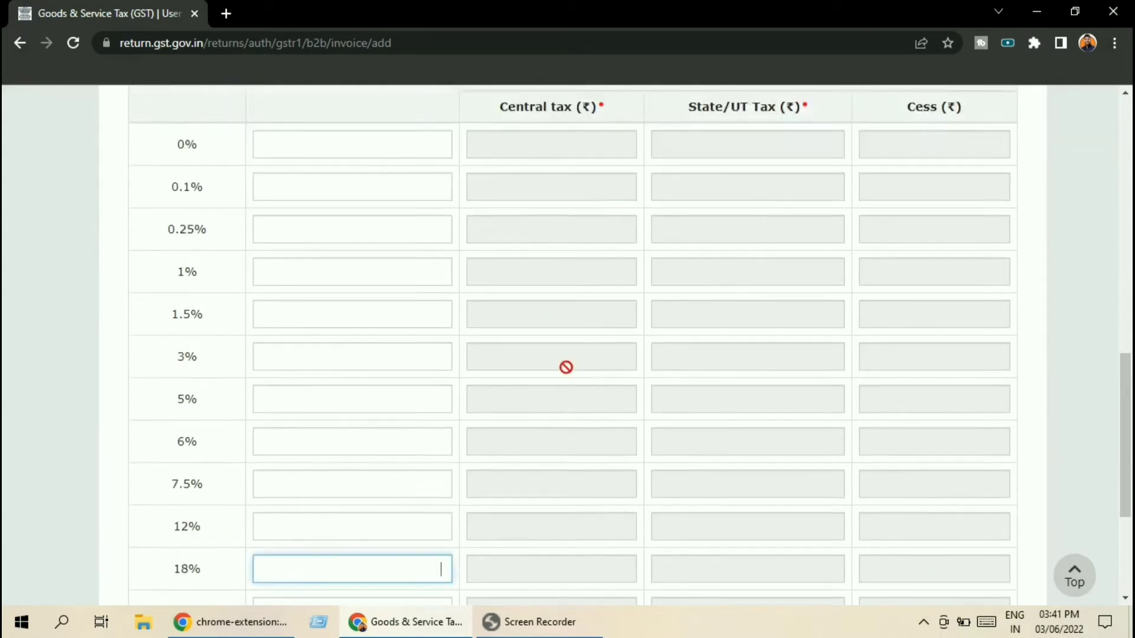
{"action": "scroll", "coordinate": [628, 400], "scroll_direction": "up", "scroll_amount": 3}
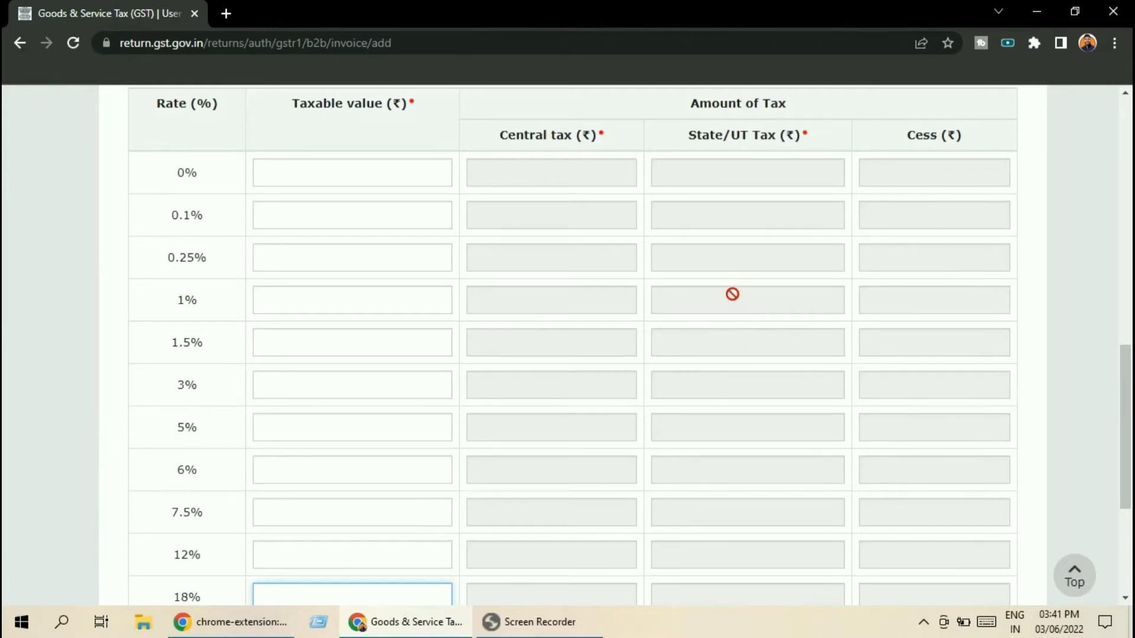
{"action": "scroll", "coordinate": [677, 336], "scroll_direction": "up", "scroll_amount": 2}
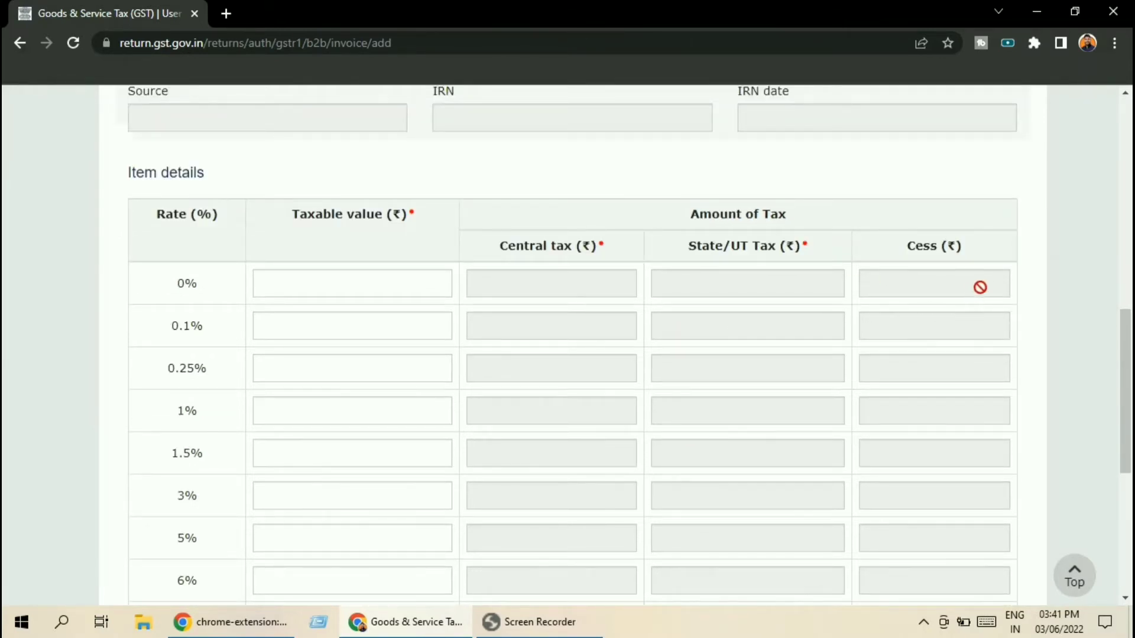
{"action": "scroll", "coordinate": [707, 385], "scroll_direction": "down", "scroll_amount": 6}
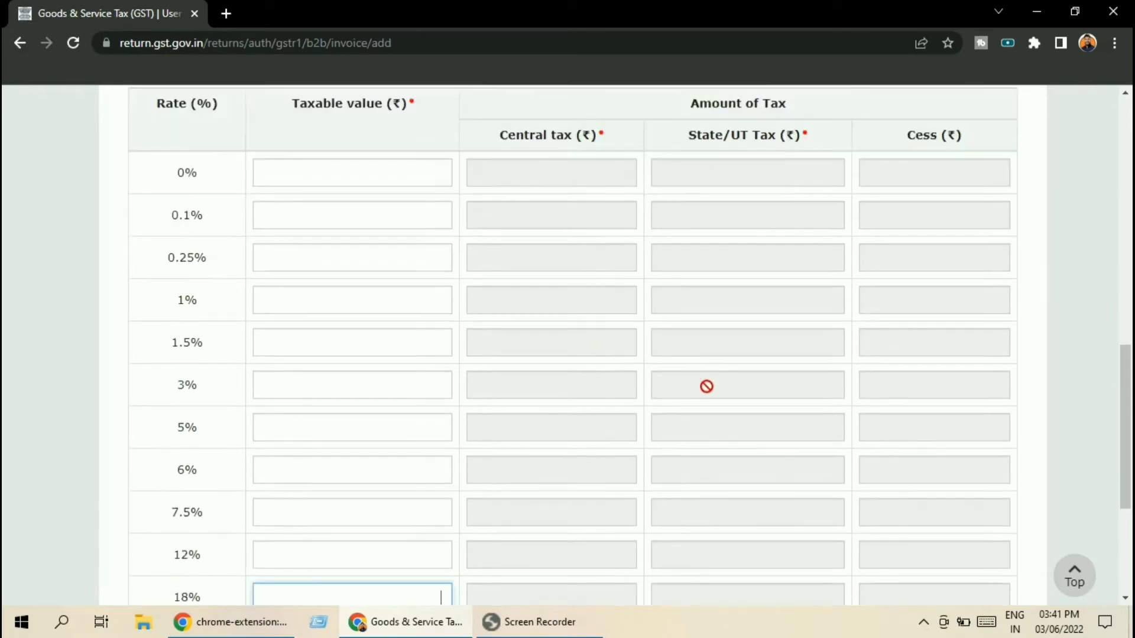
{"action": "scroll", "coordinate": [712, 441], "scroll_direction": "up", "scroll_amount": 8}
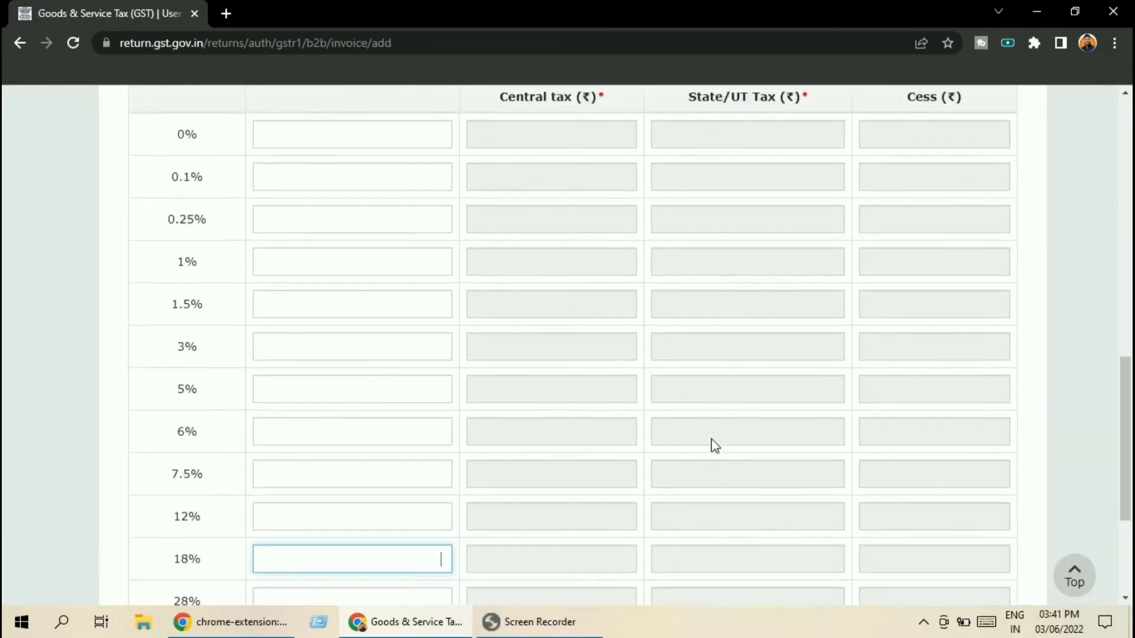
{"action": "scroll", "coordinate": [730, 390], "scroll_direction": "down", "scroll_amount": 8}
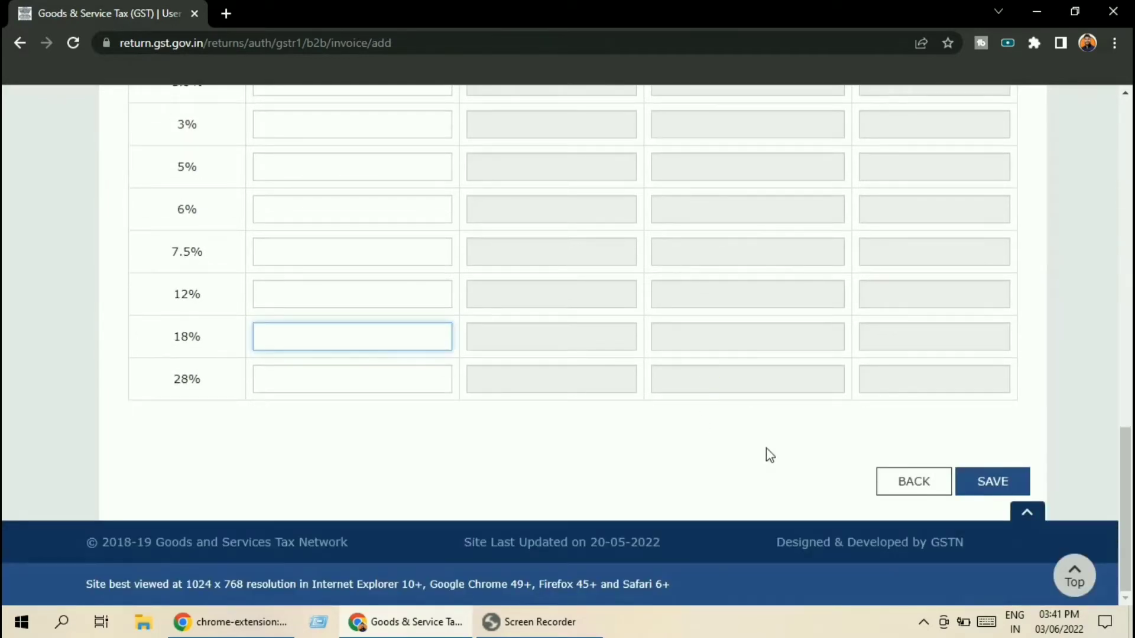
{"action": "scroll", "coordinate": [753, 421], "scroll_direction": "up", "scroll_amount": 9}
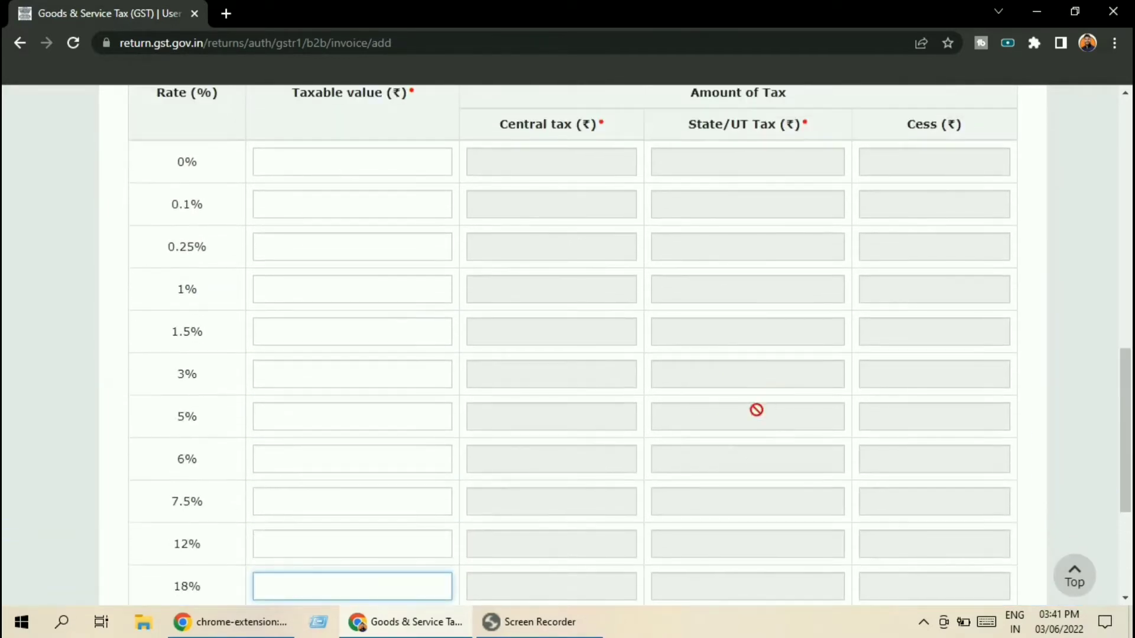
{"action": "scroll", "coordinate": [711, 357], "scroll_direction": "up", "scroll_amount": 3}
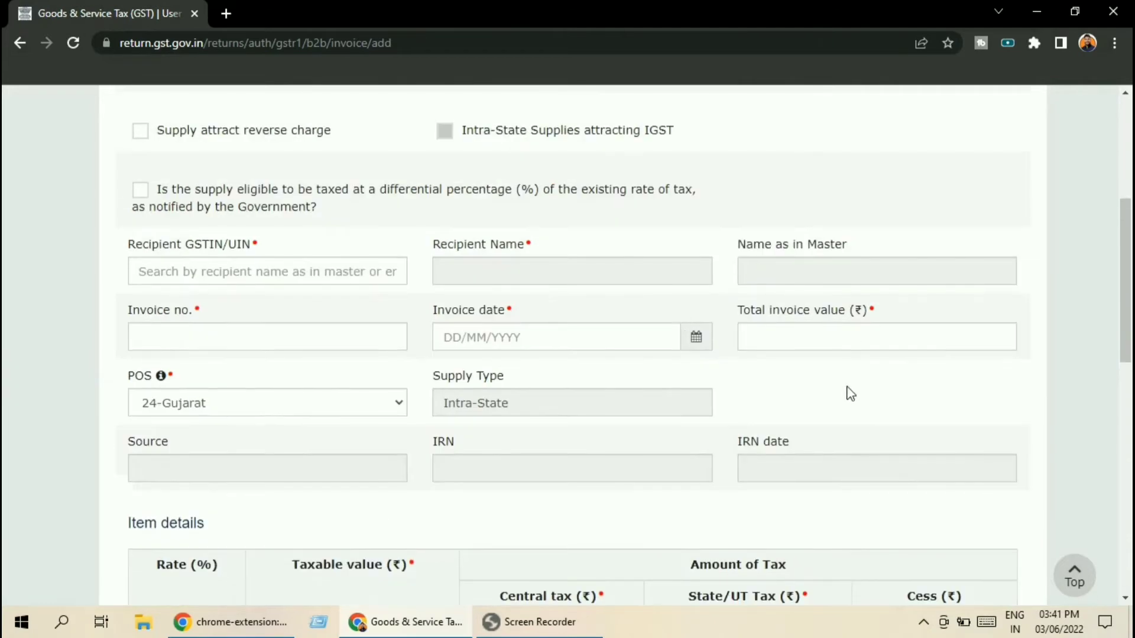
{"action": "scroll", "coordinate": [813, 355], "scroll_direction": "up", "scroll_amount": 2}
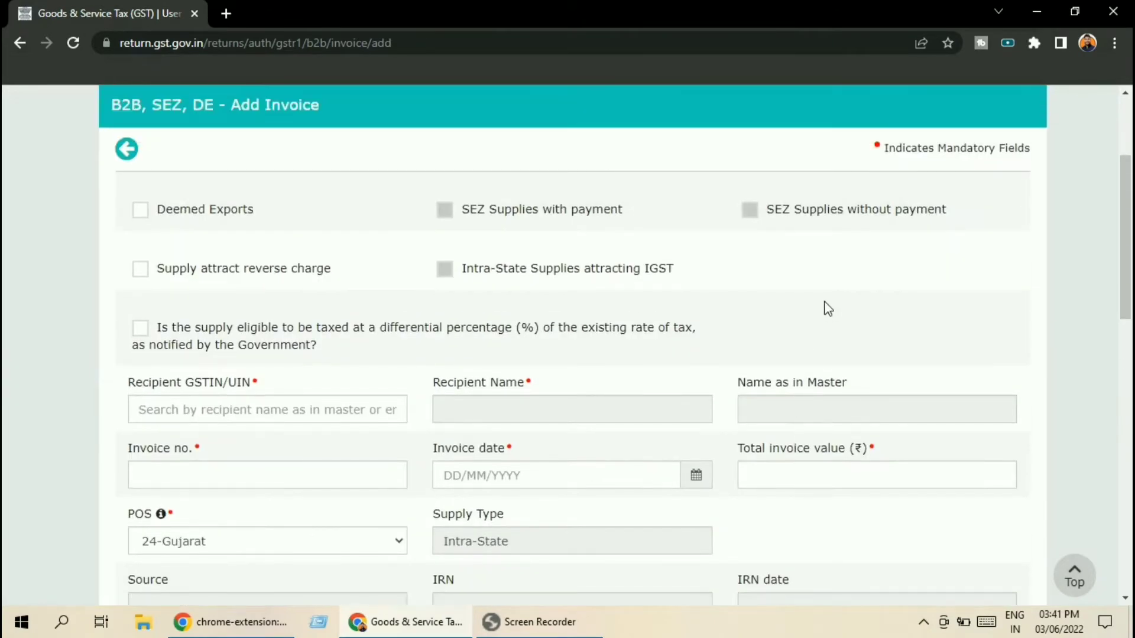
Step: Leave the B2B Add Invoice form without saving and return to the GSTR-1 record details overview
{"action": "scroll", "coordinate": [792, 313], "scroll_direction": "down", "scroll_amount": 7}
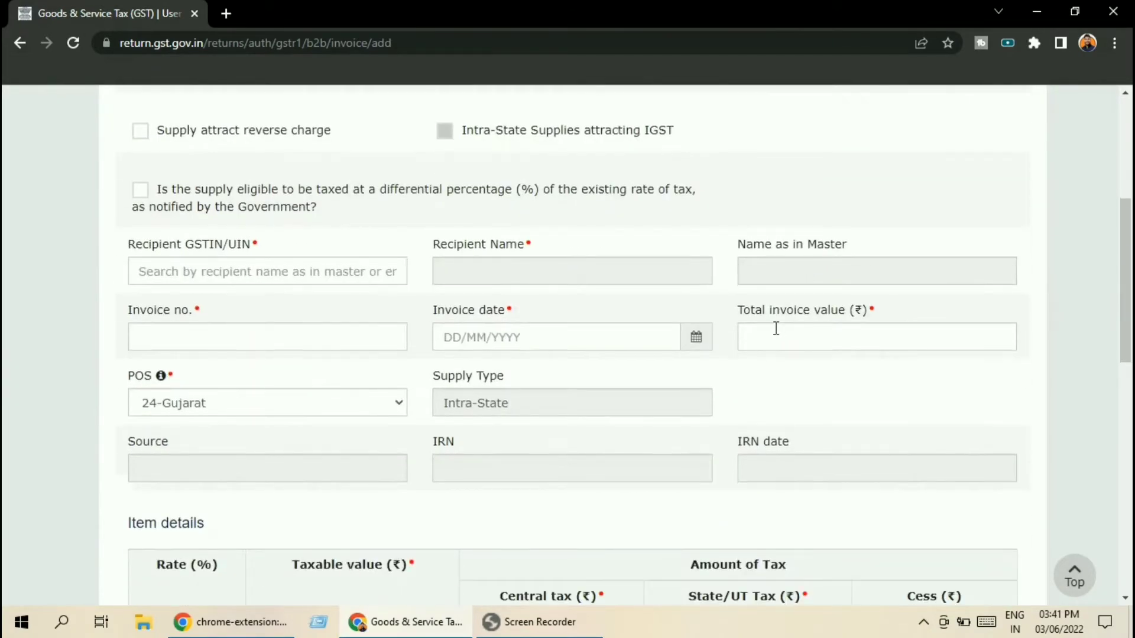
{"action": "scroll", "coordinate": [740, 390], "scroll_direction": "down", "scroll_amount": 8}
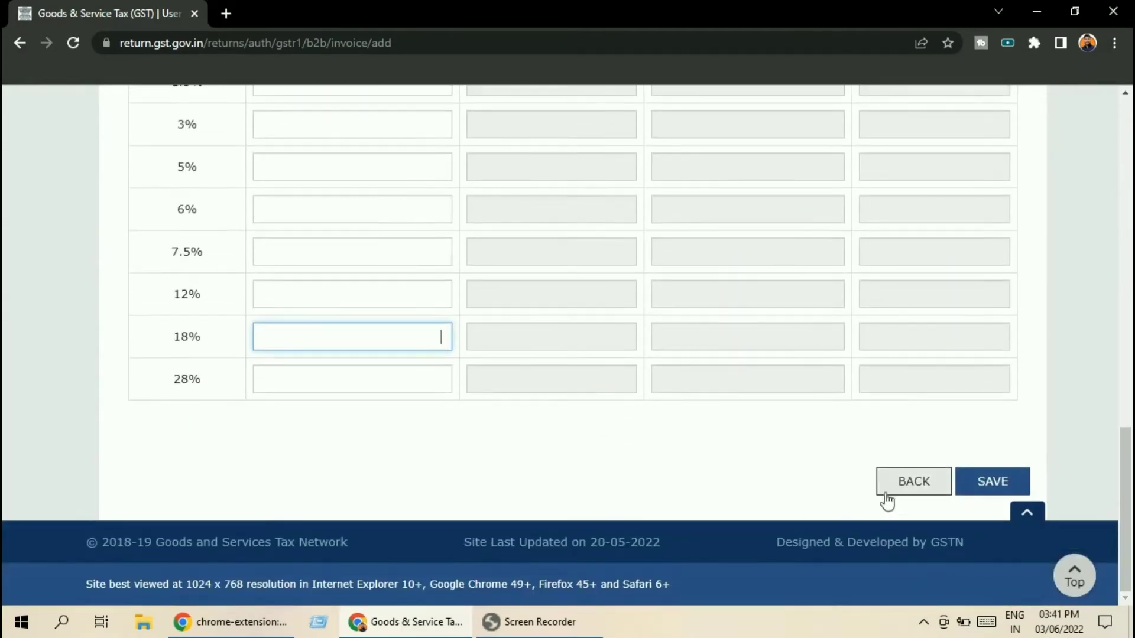
{"action": "left_click", "coordinate": [909, 482]}
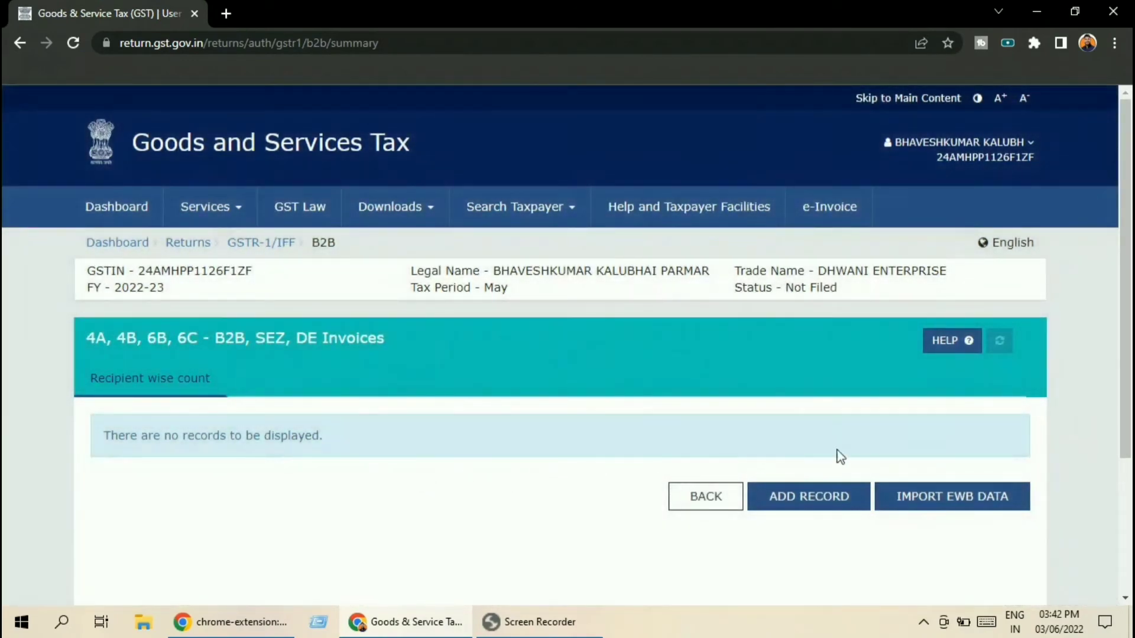
{"action": "scroll", "coordinate": [891, 443], "scroll_direction": "down", "scroll_amount": 2}
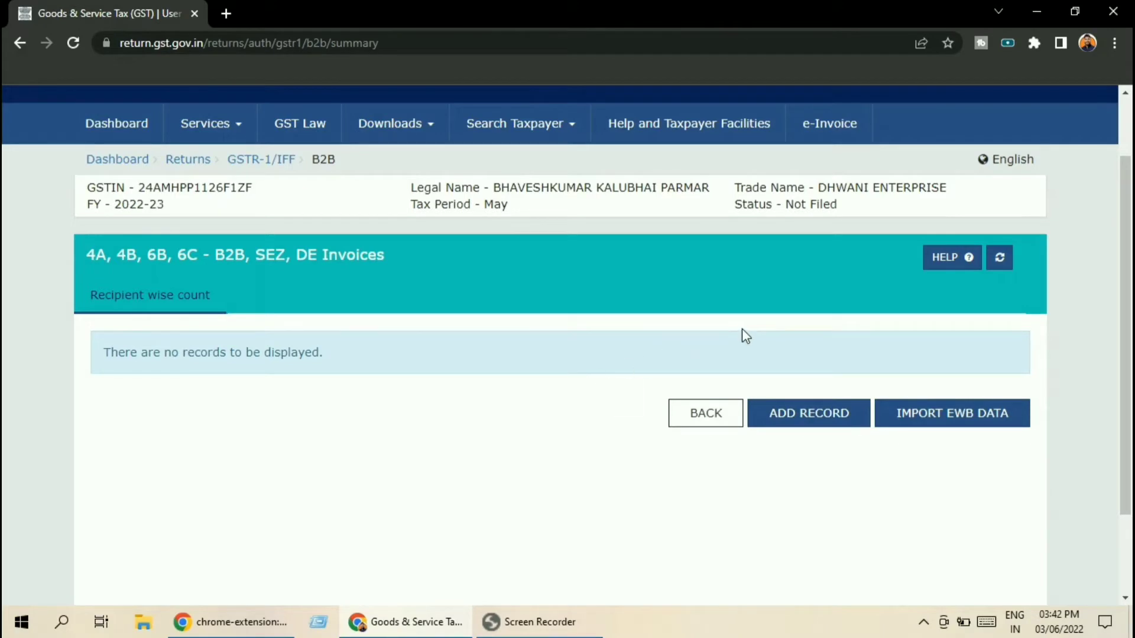
{"action": "left_click", "coordinate": [714, 413]}
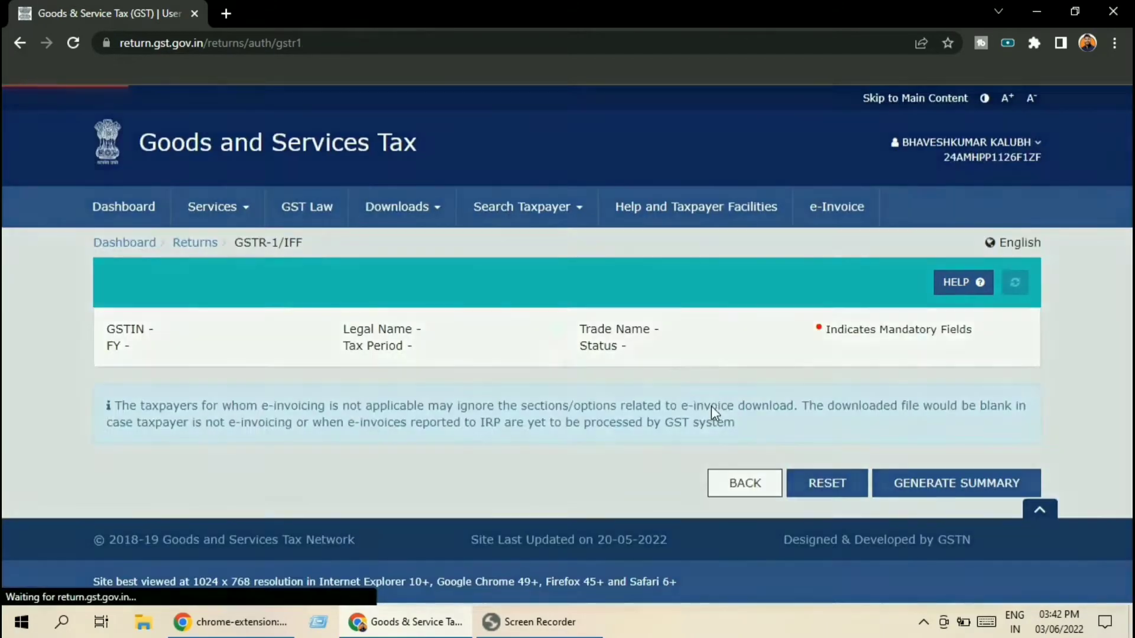
Step: Read the descriptions of the B2C record sections and start a new record under 5A - B2C (Large) Invoices
{"action": "scroll", "coordinate": [539, 399], "scroll_direction": "down", "scroll_amount": 4}
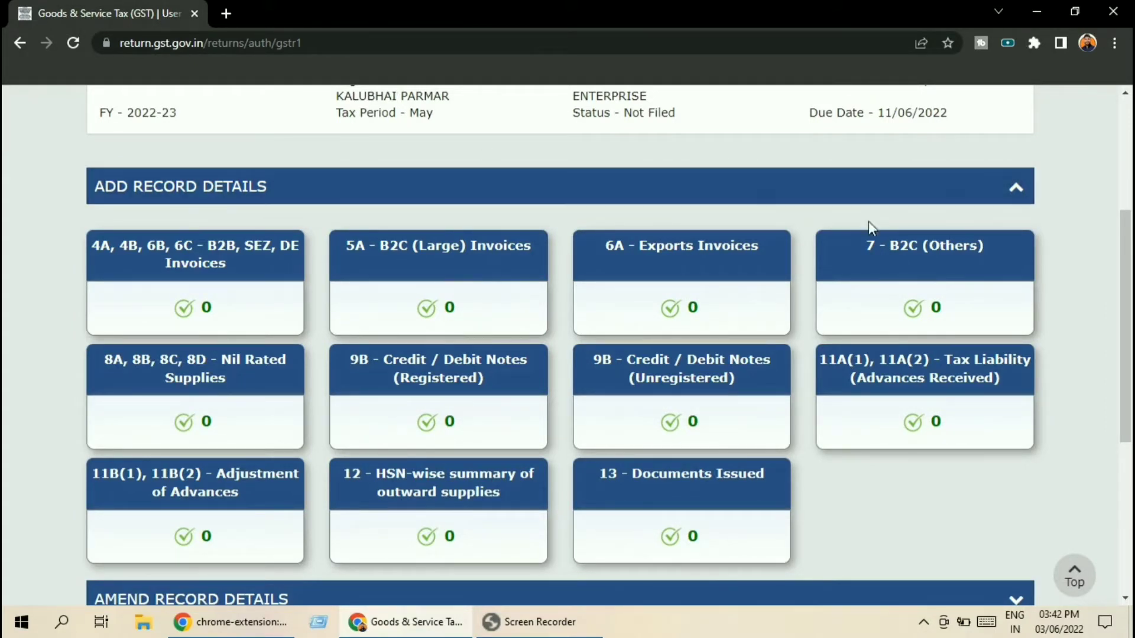
{"action": "mouse_move", "coordinate": [449, 267]}
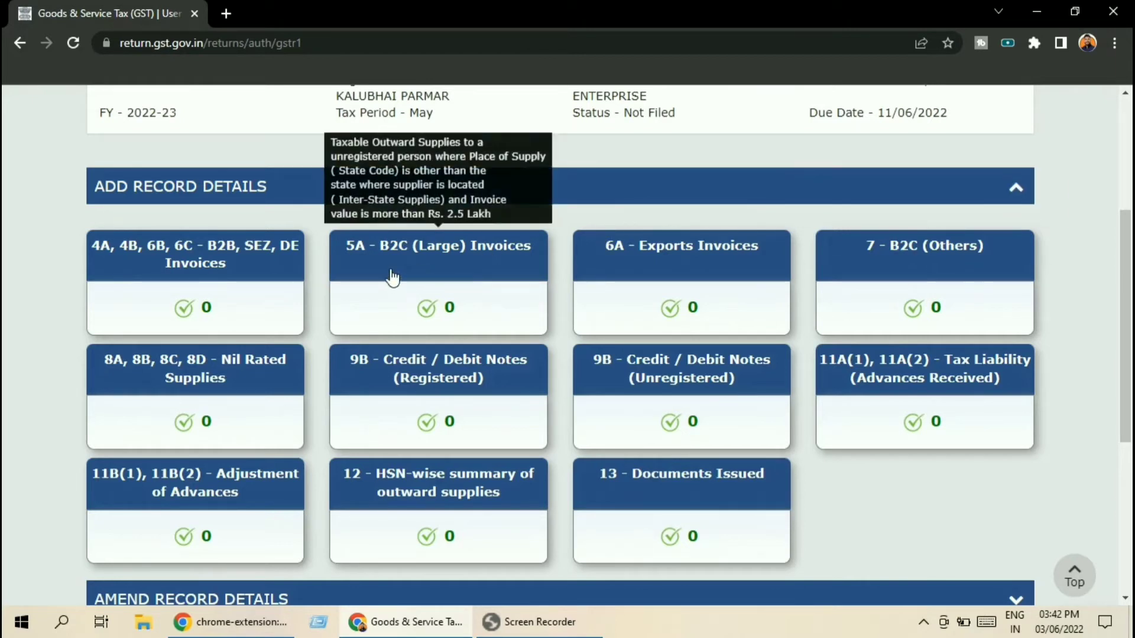
{"action": "mouse_move", "coordinate": [928, 264]}
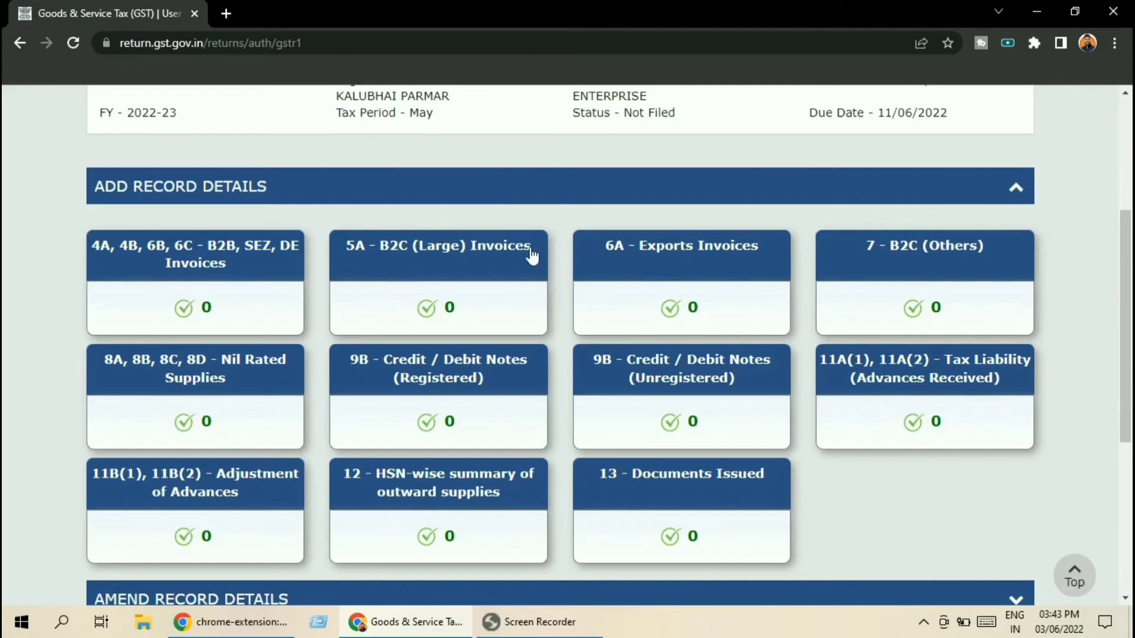
{"action": "left_click", "coordinate": [431, 260]}
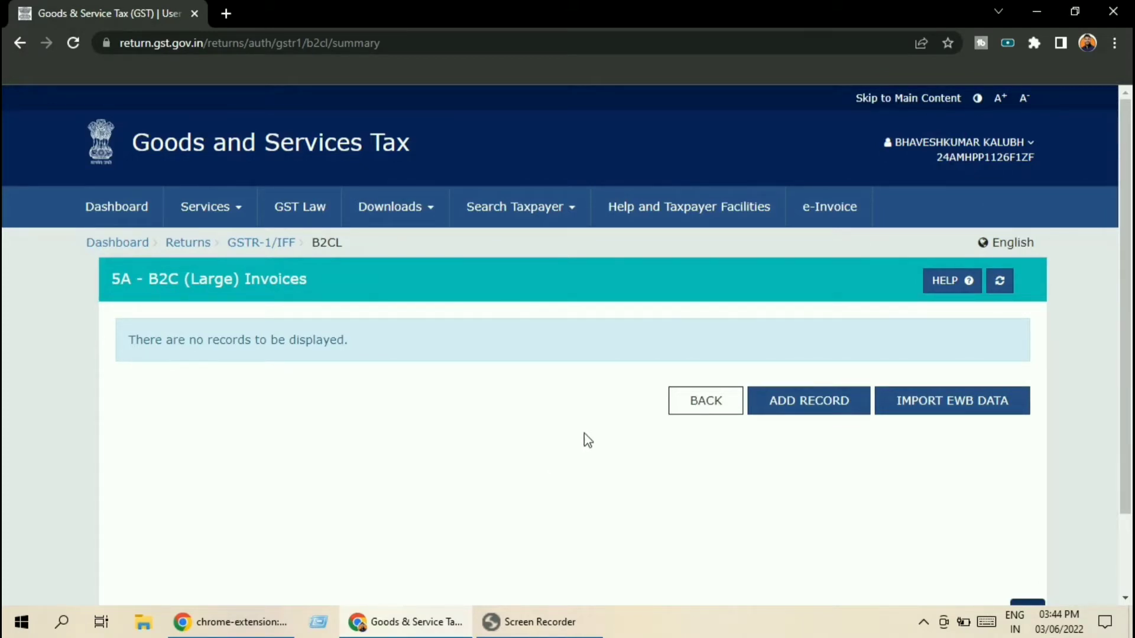
{"action": "left_click", "coordinate": [831, 410]}
{"action": "scroll", "coordinate": [452, 342], "scroll_direction": "down", "scroll_amount": 3}
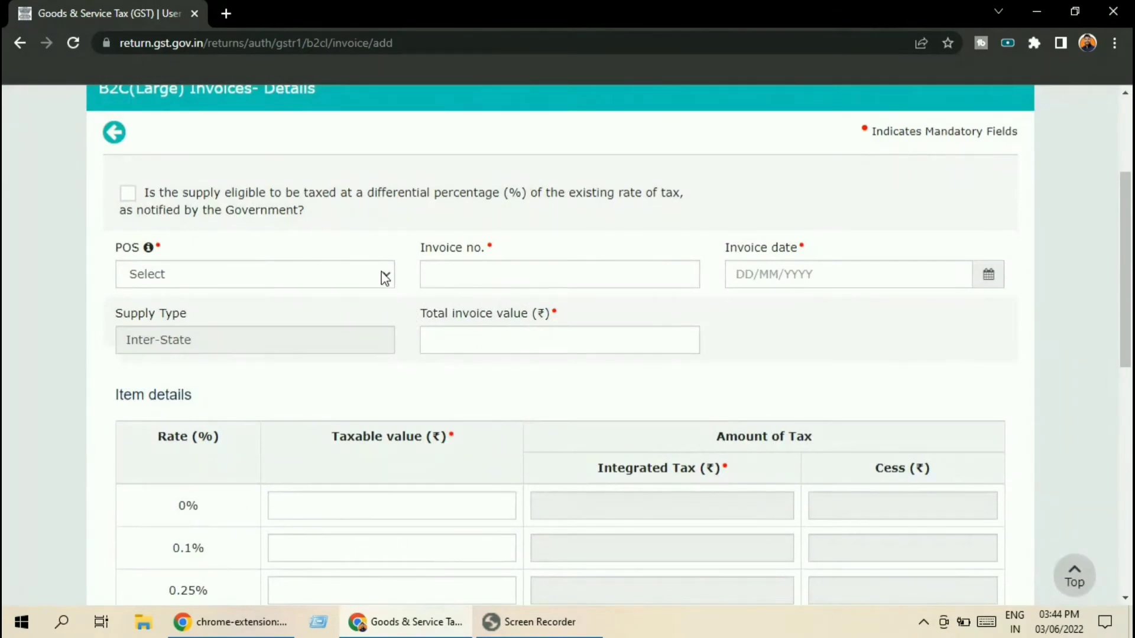
Step: Set the B2C (Large) invoice's place of supply to 30-Goa and its invoice number to 131
{"action": "left_click", "coordinate": [384, 277]}
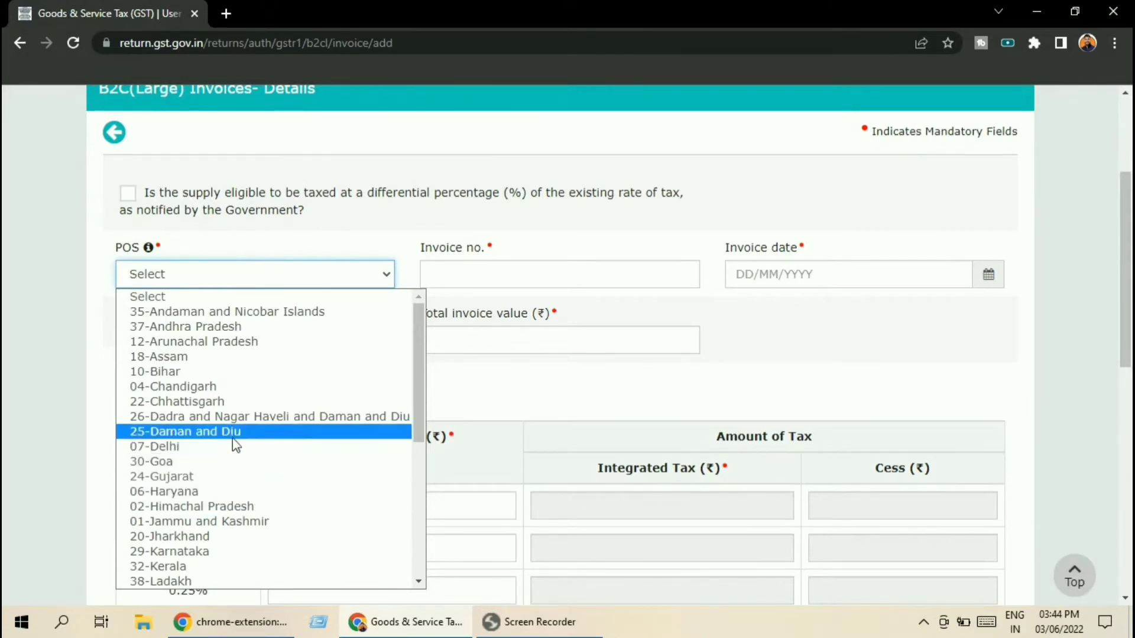
{"action": "left_click", "coordinate": [193, 462]}
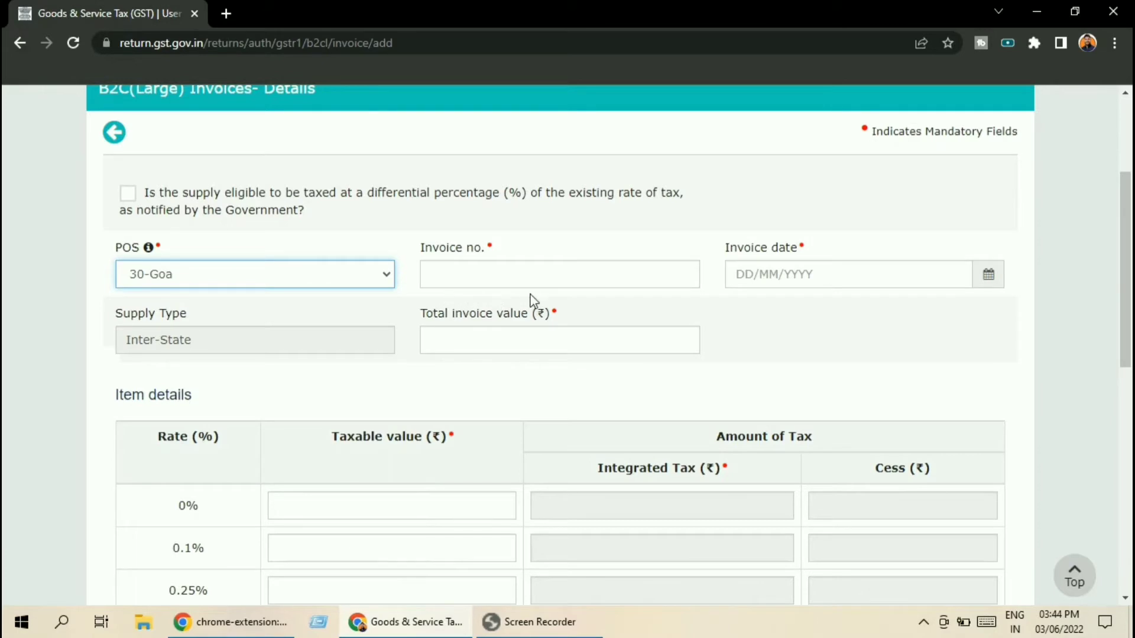
{"action": "left_click", "coordinate": [563, 273]}
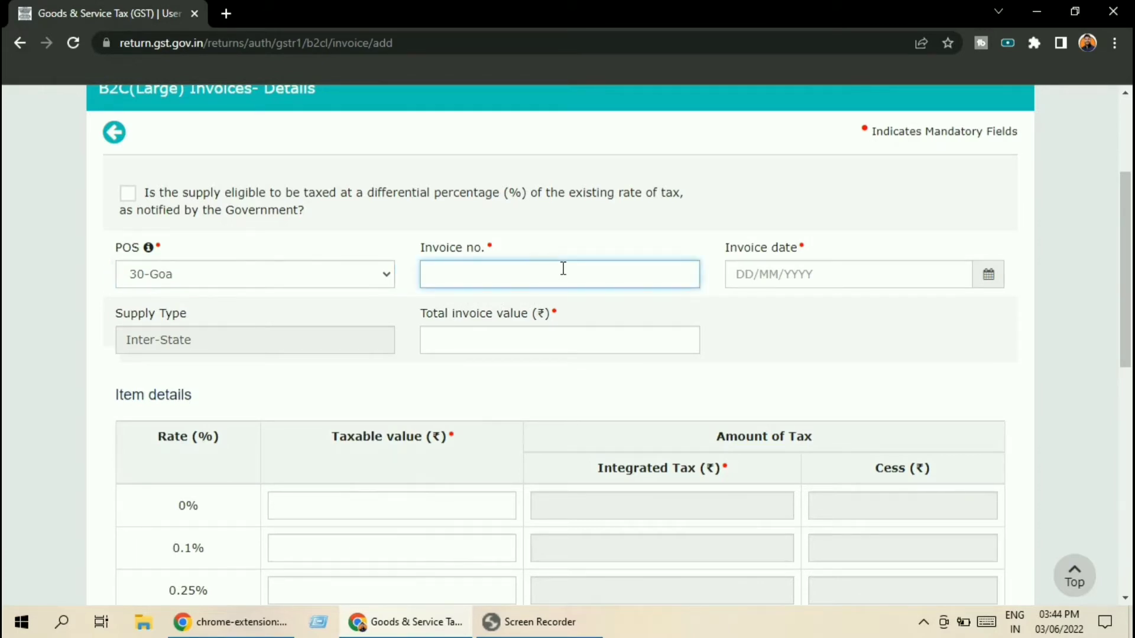
{"action": "type", "text": "131"}
{"action": "left_click", "coordinate": [743, 276]}
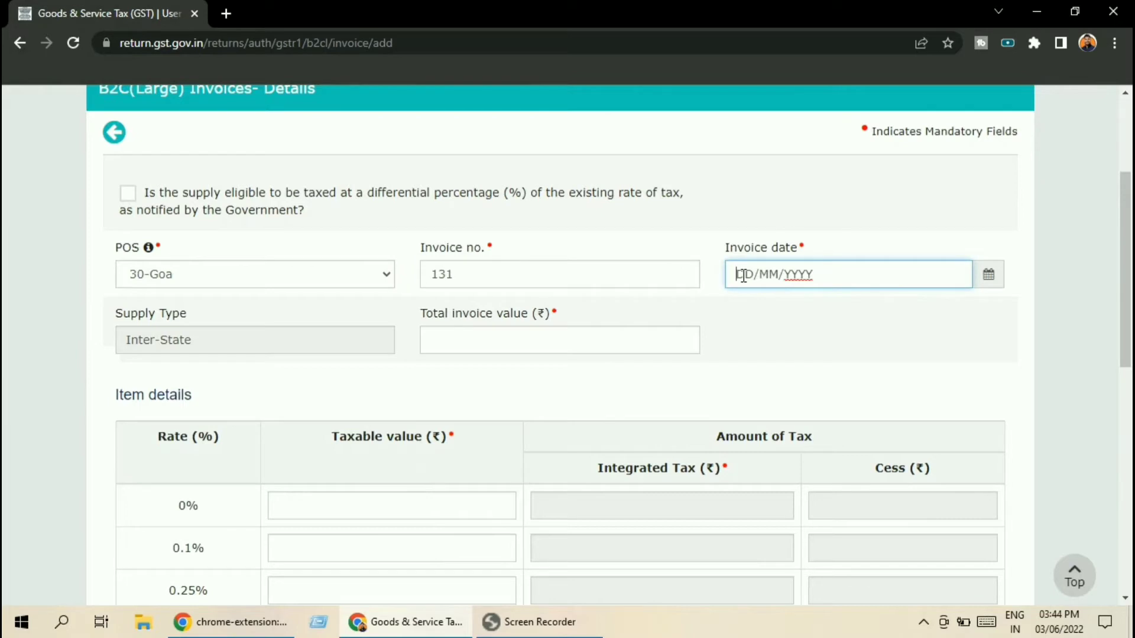
{"action": "scroll", "coordinate": [637, 304], "scroll_direction": "down", "scroll_amount": 1}
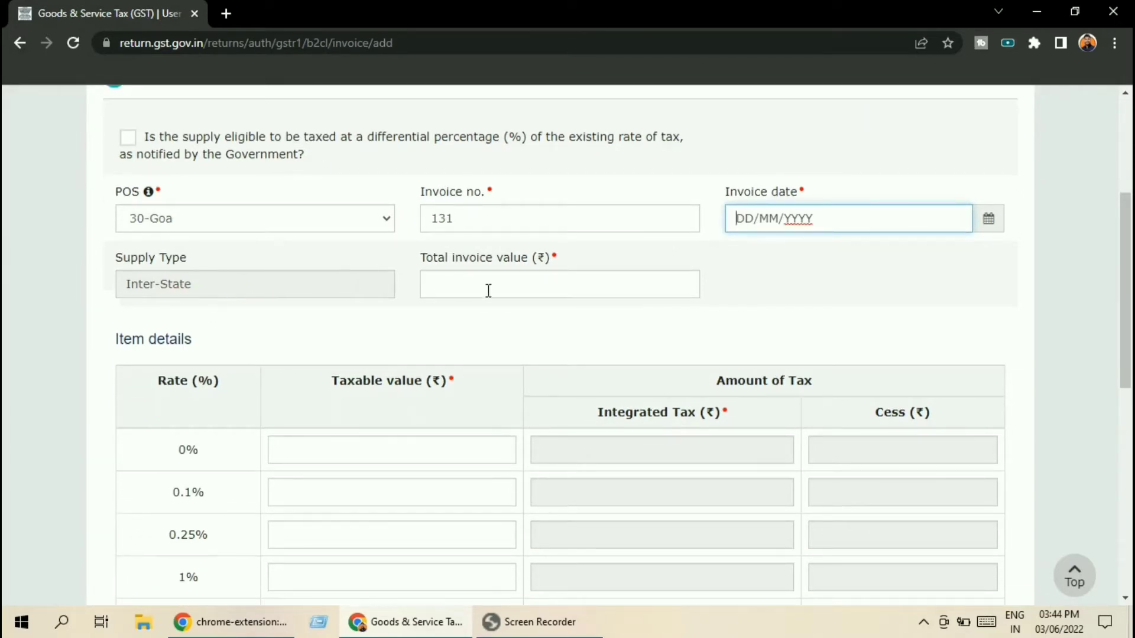
Step: Enter a trial total invoice value of 250000 for the B2C (Large) invoice and clear it again
{"action": "left_click", "coordinate": [530, 284]}
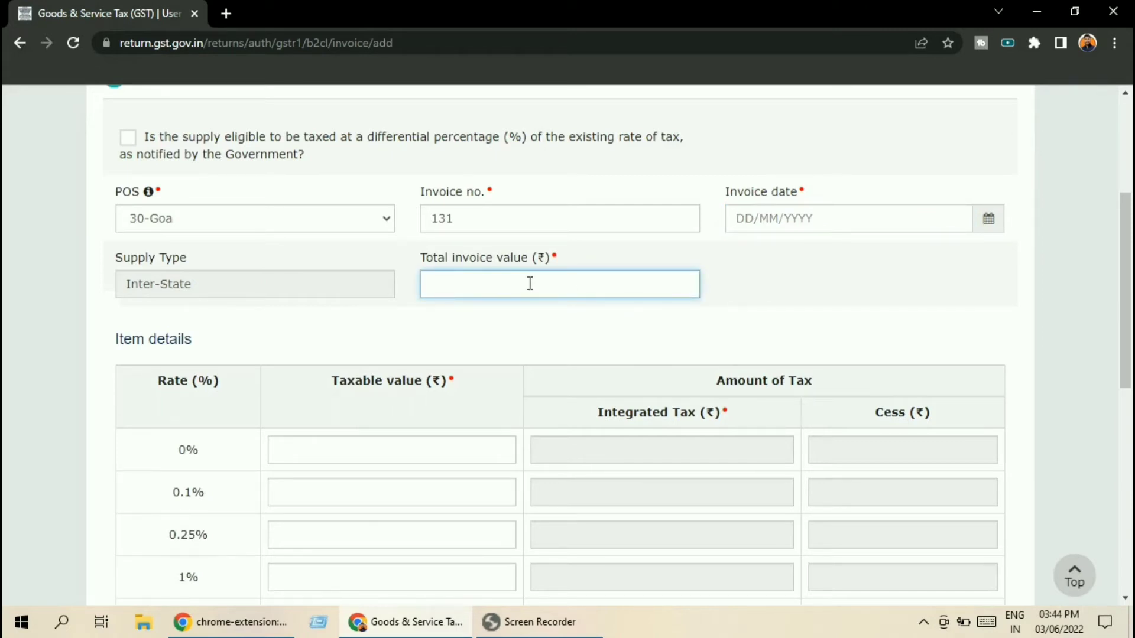
{"action": "type", "text": "250000"}
{"action": "left_click", "coordinate": [793, 304]}
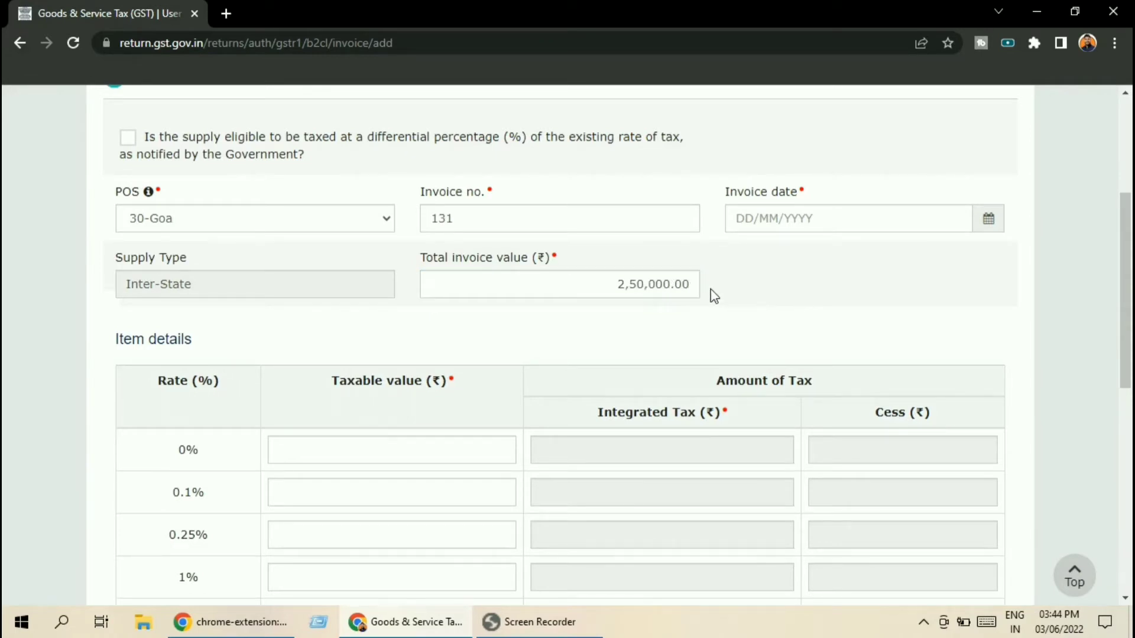
{"action": "left_click", "coordinate": [672, 283]}
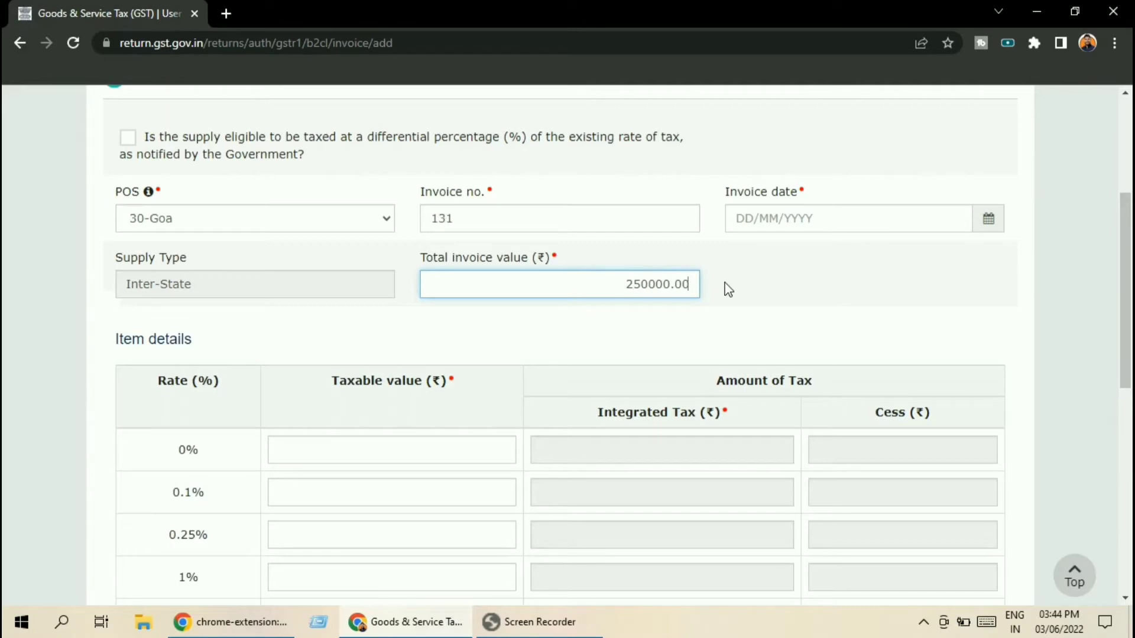
{"action": "left_click_drag", "start_coordinate": [630, 284], "coordinate": [708, 287]}
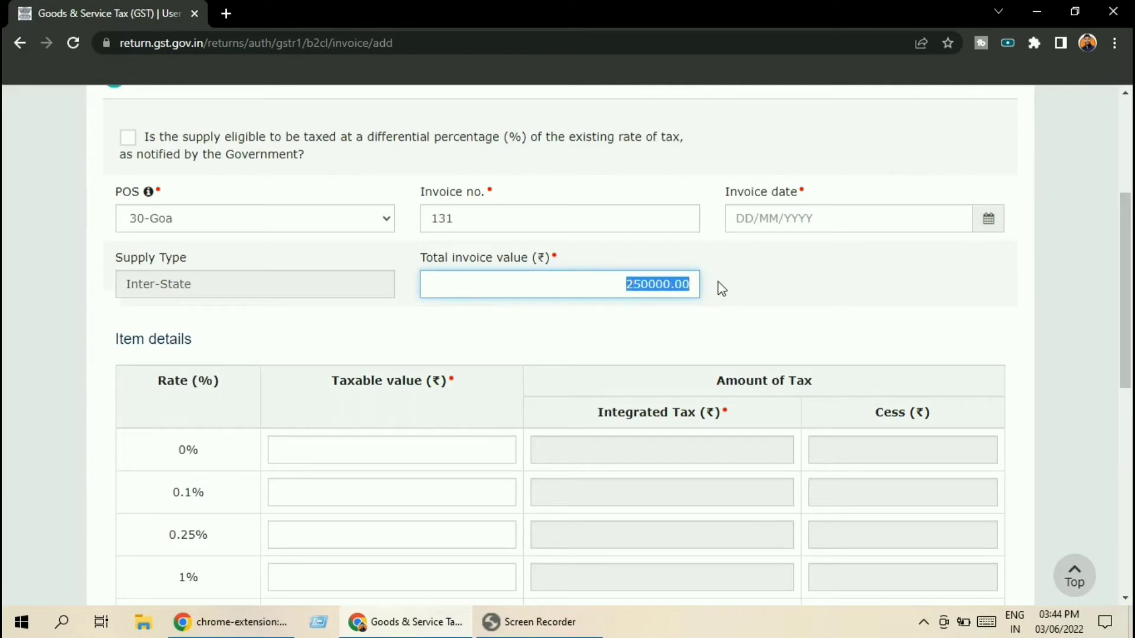
{"action": "key", "text": "BackSpace"}
Step: Examine the Item details table of the B2C (Large) invoice, checking the taxable value rows and the integrated tax and cess columns
{"action": "scroll", "coordinate": [742, 345], "scroll_direction": "down", "scroll_amount": 2}
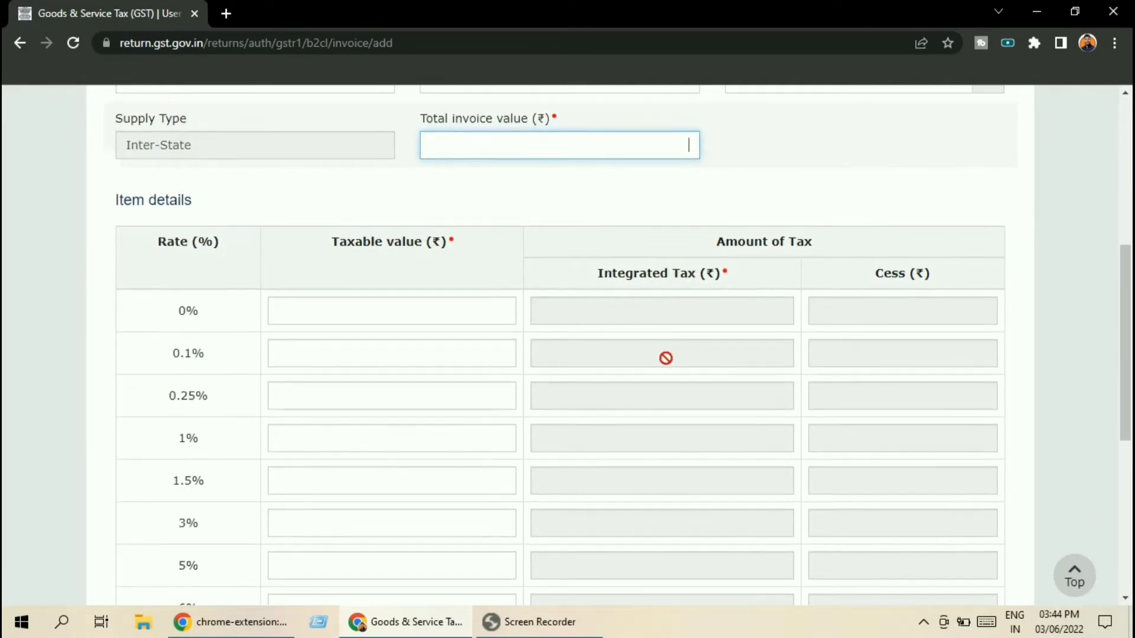
{"action": "scroll", "coordinate": [540, 385], "scroll_direction": "down", "scroll_amount": 2}
{"action": "scroll", "coordinate": [595, 368], "scroll_direction": "up", "scroll_amount": 2}
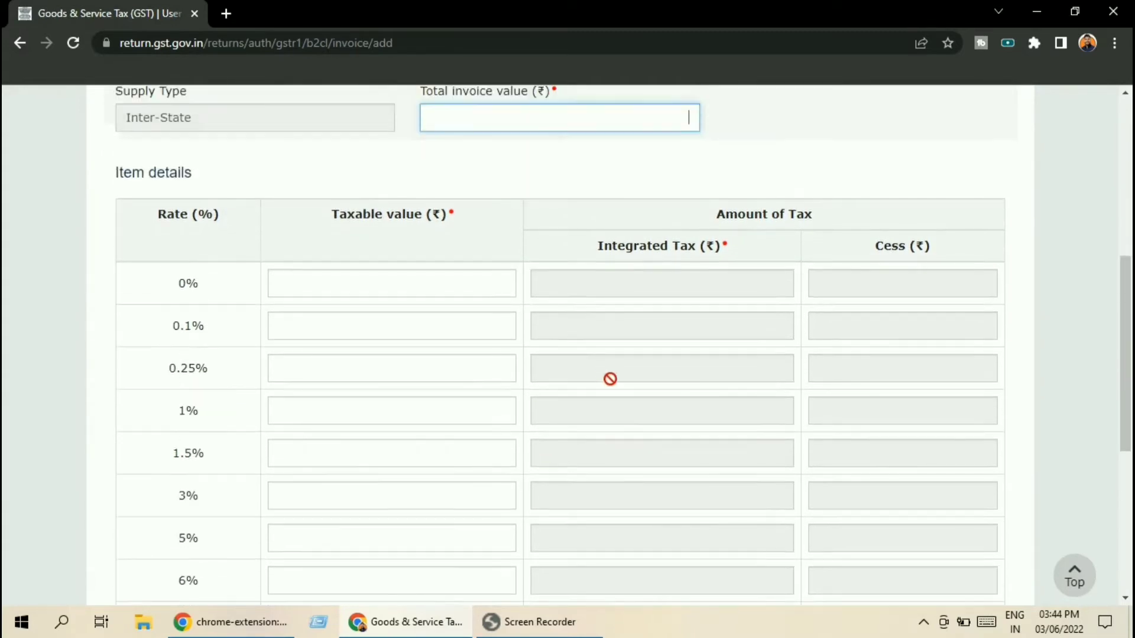
{"action": "scroll", "coordinate": [611, 379], "scroll_direction": "up", "scroll_amount": 2}
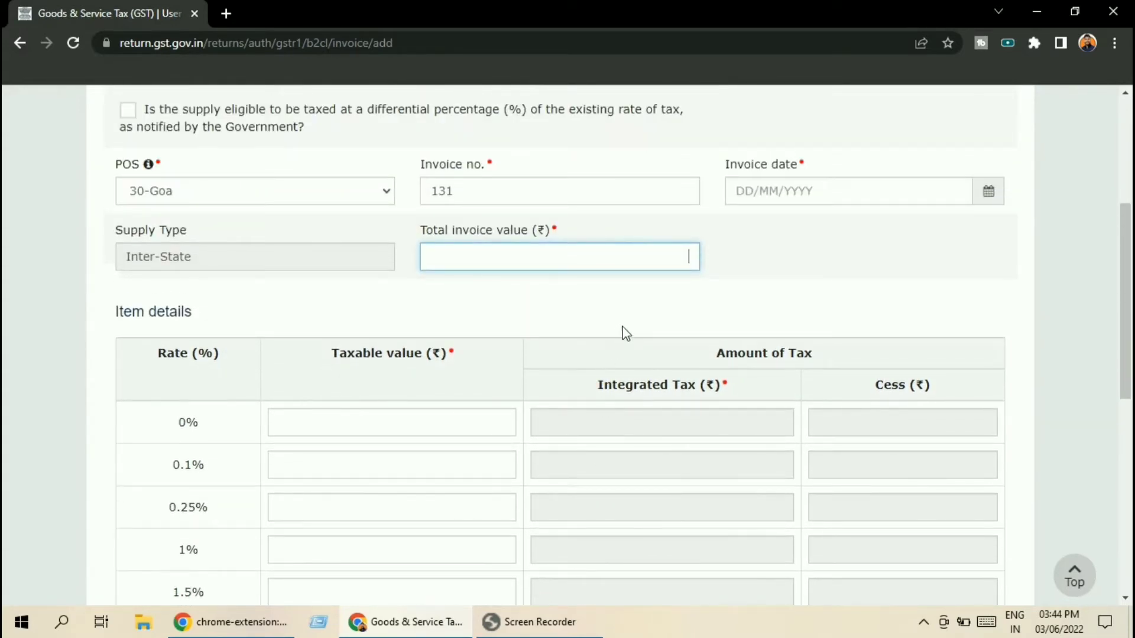
{"action": "scroll", "coordinate": [625, 332], "scroll_direction": "down", "scroll_amount": 2}
{"action": "scroll", "coordinate": [596, 335], "scroll_direction": "down", "scroll_amount": 4}
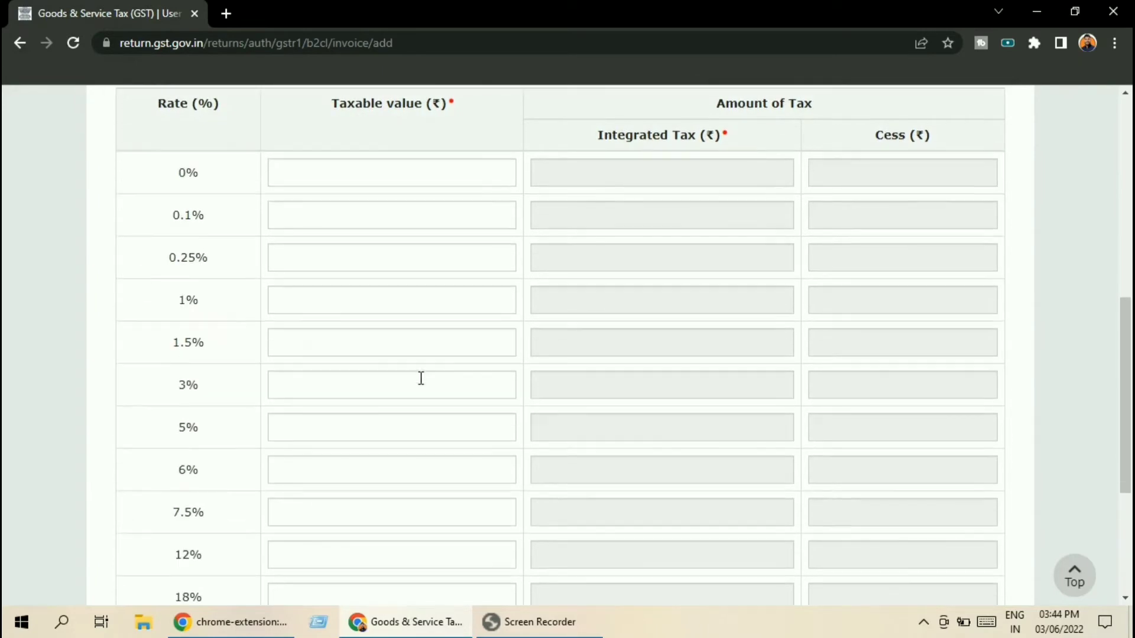
{"action": "scroll", "coordinate": [572, 415], "scroll_direction": "up", "scroll_amount": 4}
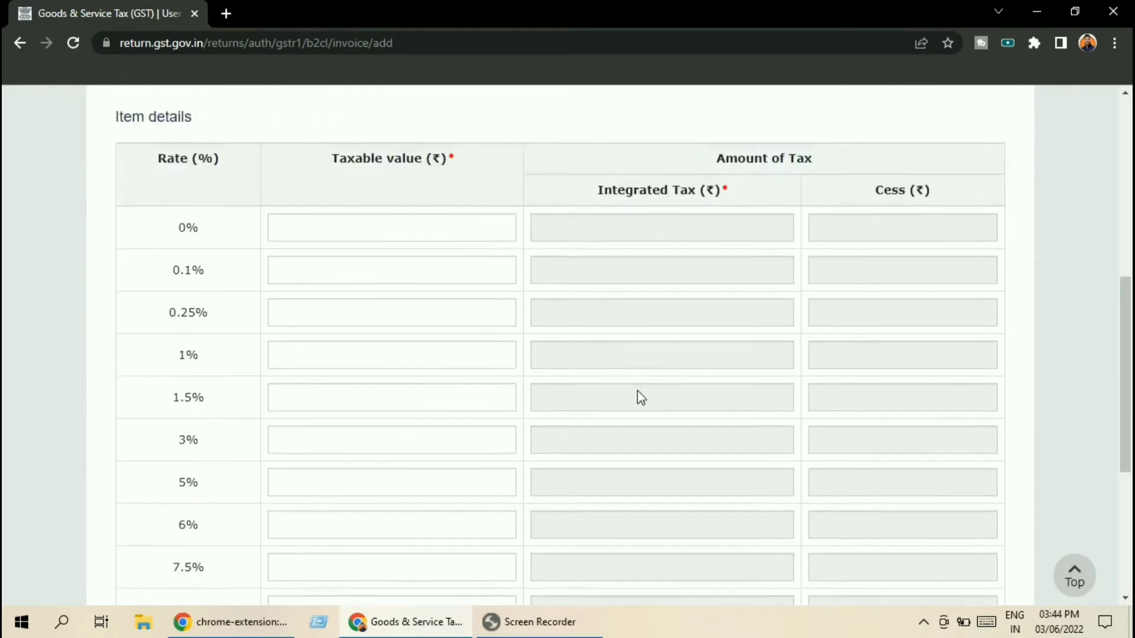
{"action": "scroll", "coordinate": [603, 392], "scroll_direction": "down", "scroll_amount": 1}
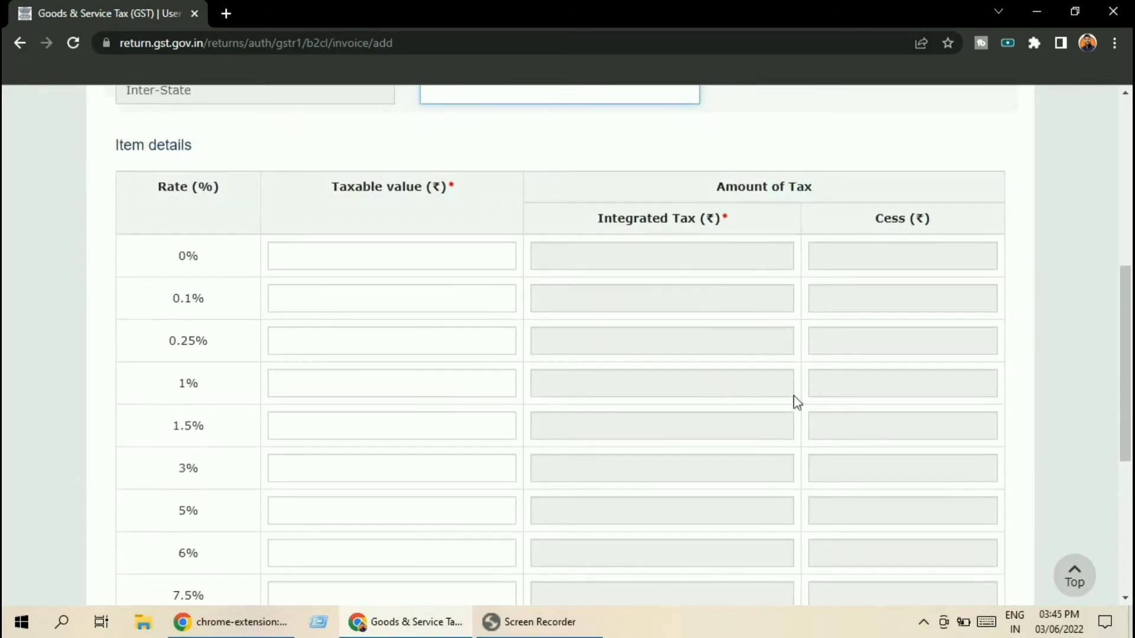
{"action": "scroll", "coordinate": [798, 396], "scroll_direction": "down", "scroll_amount": 2}
{"action": "scroll", "coordinate": [807, 391], "scroll_direction": "down", "scroll_amount": 4}
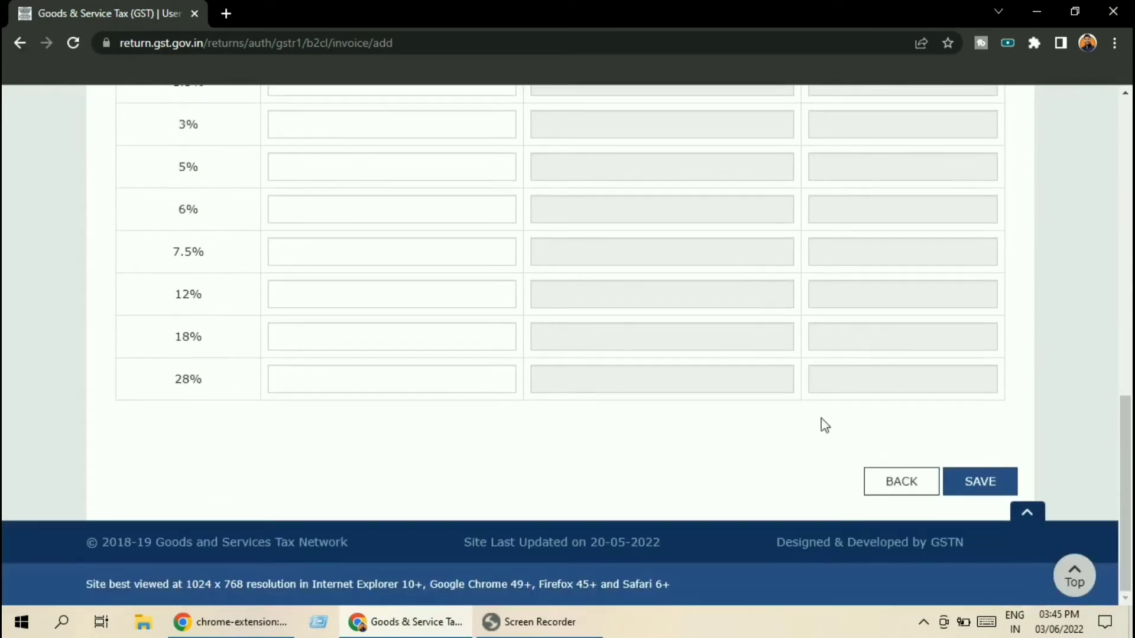
Step: Leave the B2C (Large) invoice form without saving and start a new record under 7 - B2C (Others)
{"action": "left_click", "coordinate": [881, 491]}
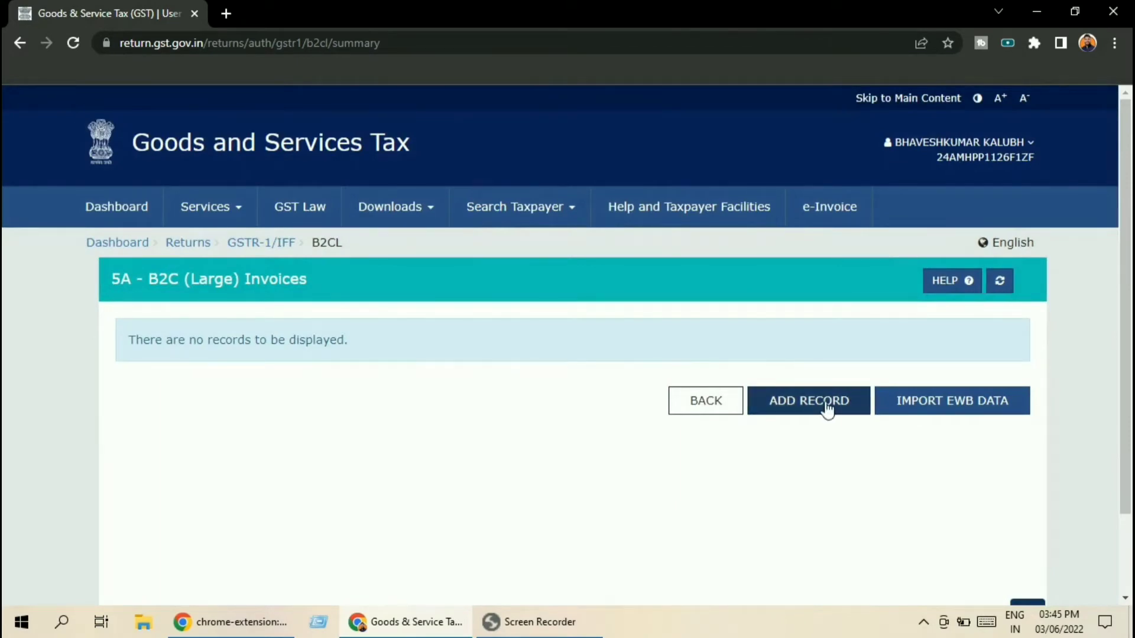
{"action": "left_click", "coordinate": [706, 402]}
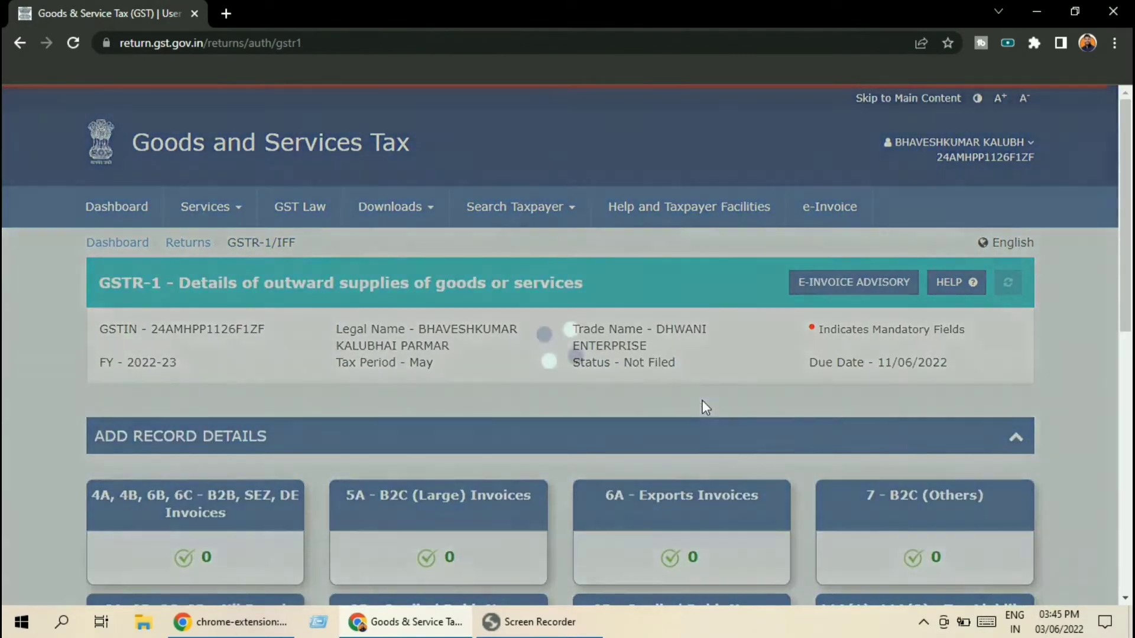
{"action": "scroll", "coordinate": [545, 399], "scroll_direction": "down", "scroll_amount": 4}
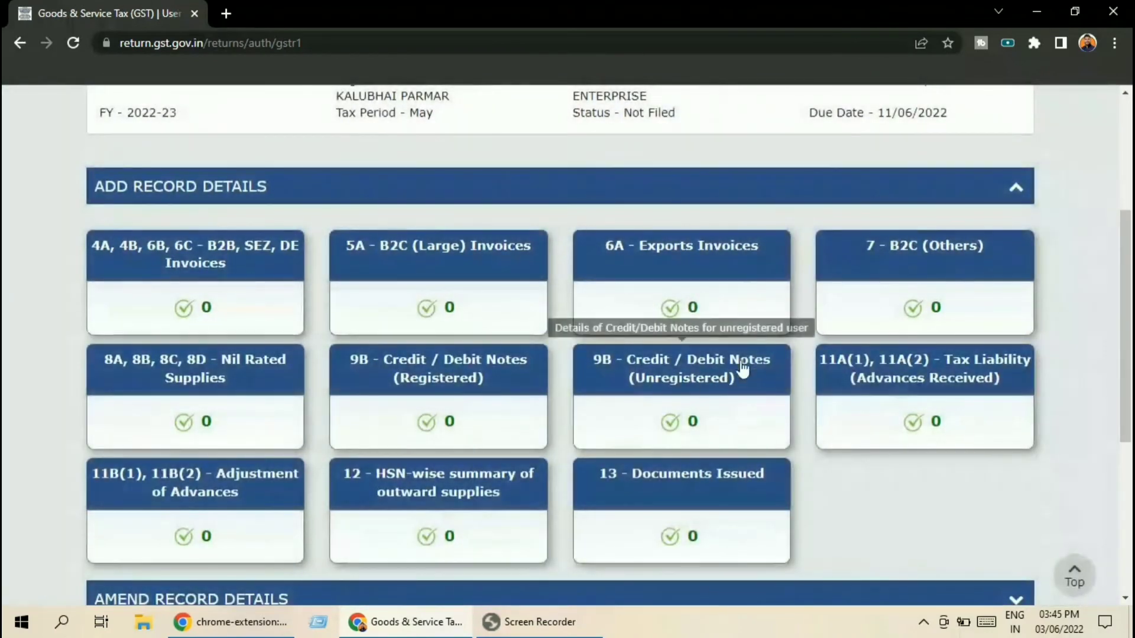
{"action": "left_click", "coordinate": [941, 277]}
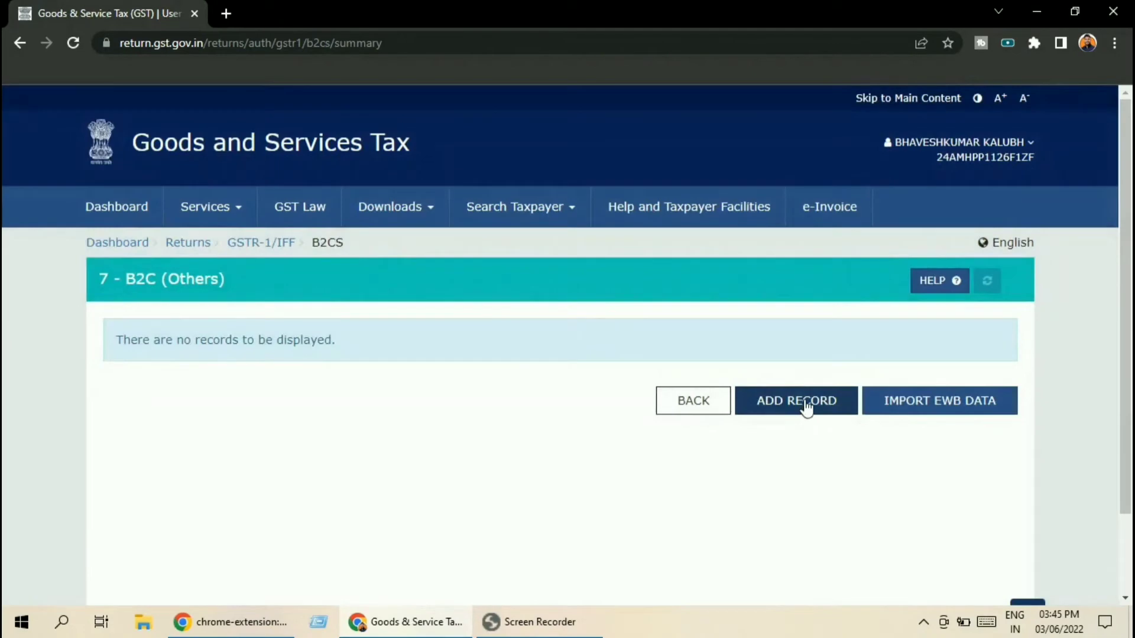
{"action": "left_click", "coordinate": [807, 408]}
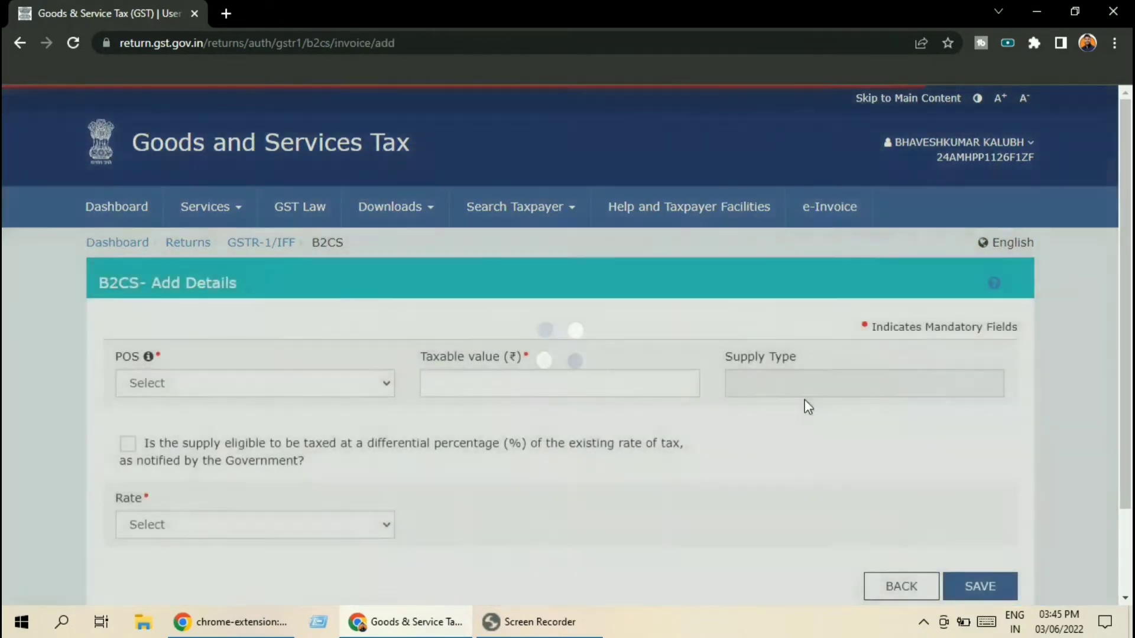
{"action": "scroll", "coordinate": [554, 404], "scroll_direction": "down", "scroll_amount": 2}
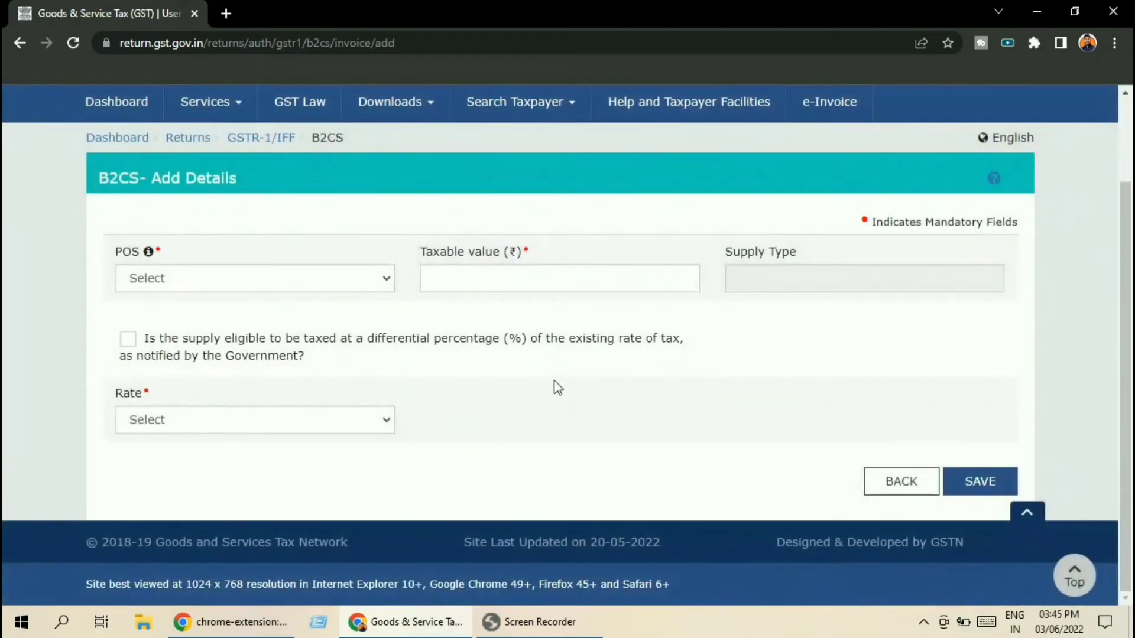
Step: Set the B2CS record's place of supply to 24-Gujarat and its rate to 18
{"action": "left_click", "coordinate": [385, 279]}
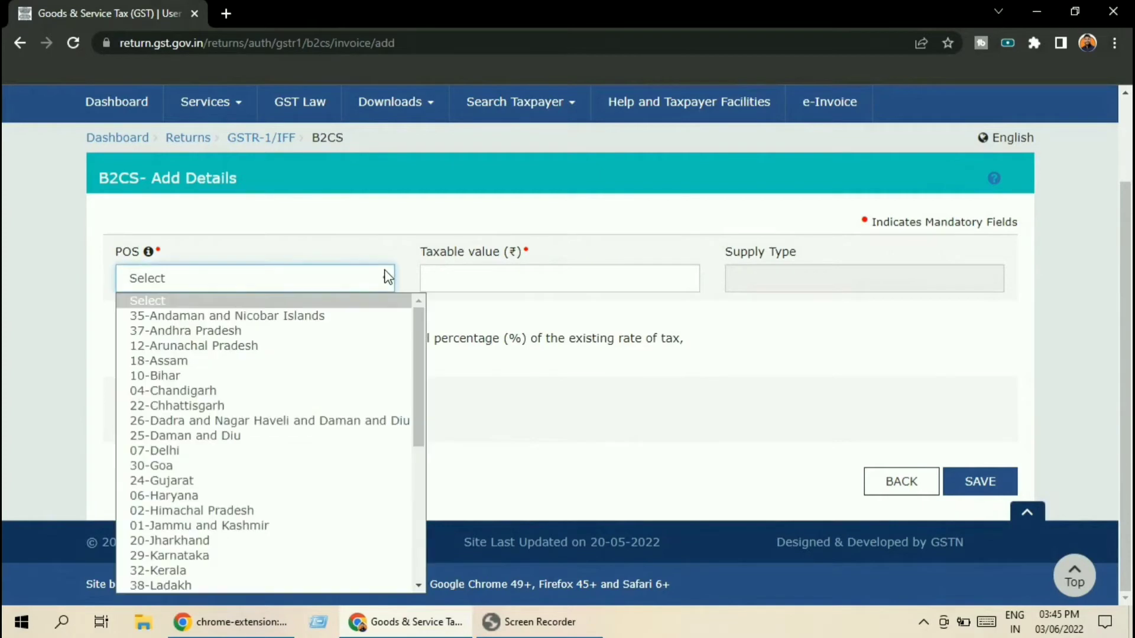
{"action": "left_click", "coordinate": [272, 481]}
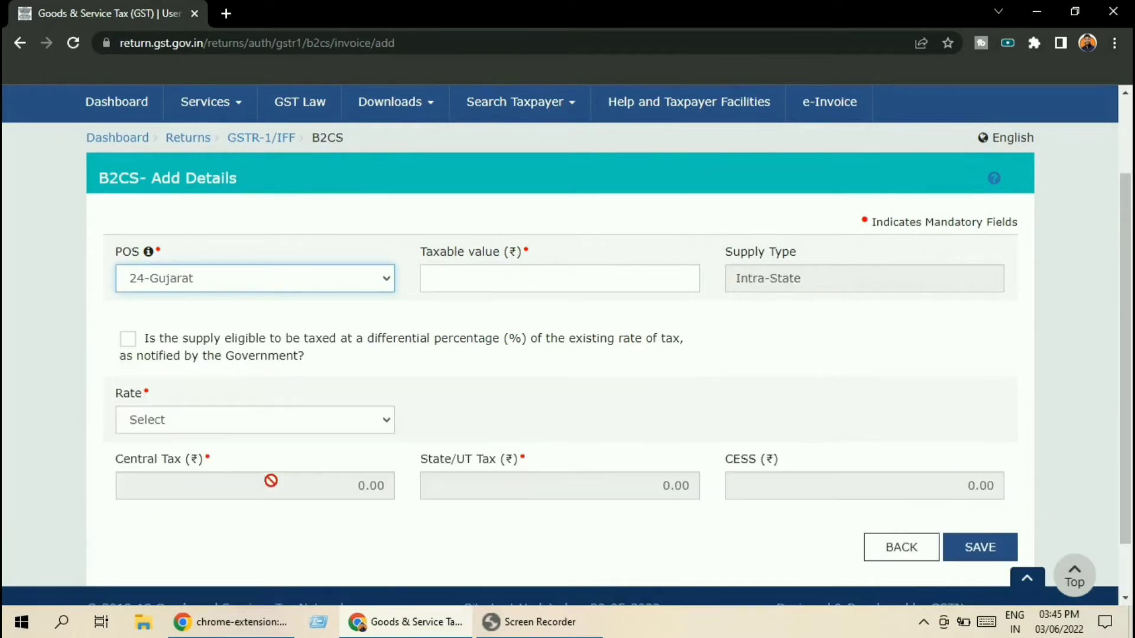
{"action": "left_click", "coordinate": [540, 278]}
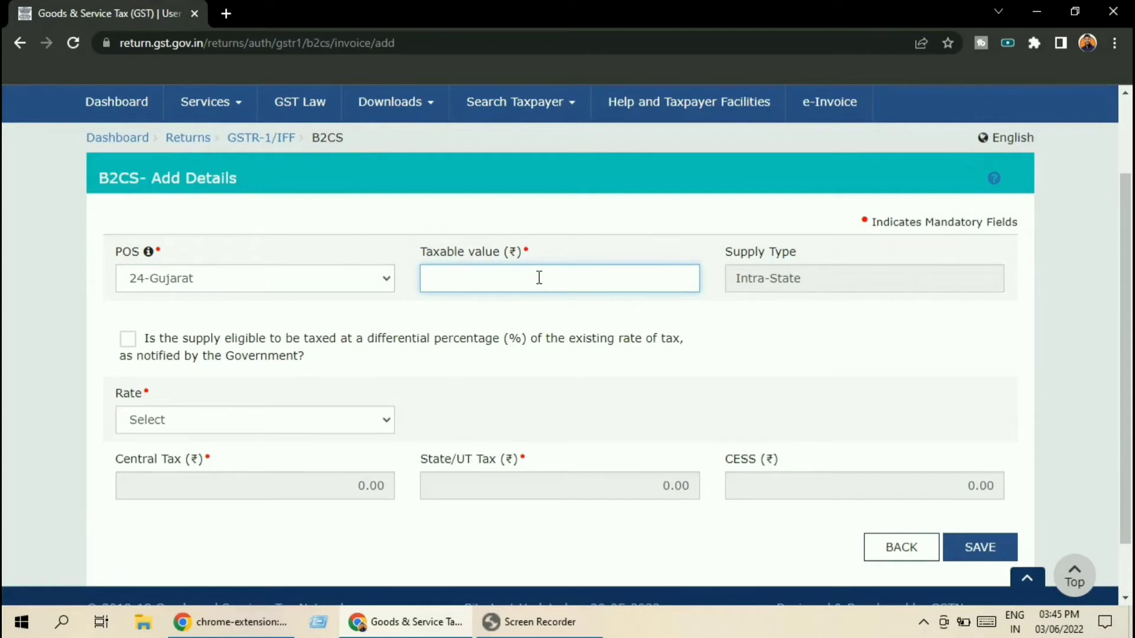
{"action": "scroll", "coordinate": [577, 322], "scroll_direction": "down", "scroll_amount": 1}
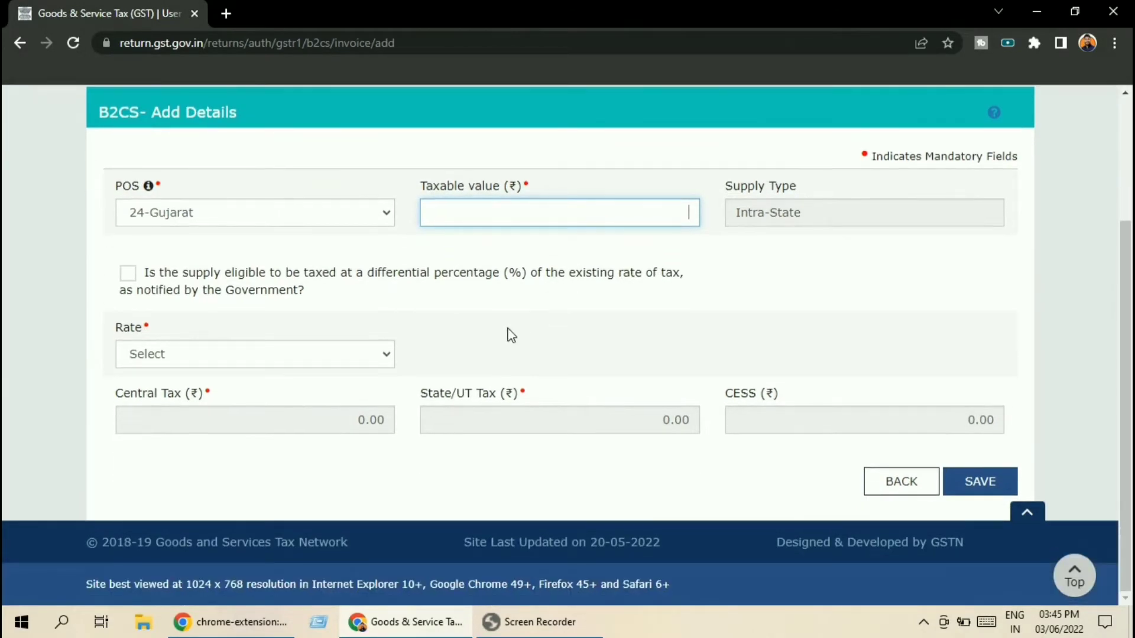
{"action": "left_click", "coordinate": [384, 362]}
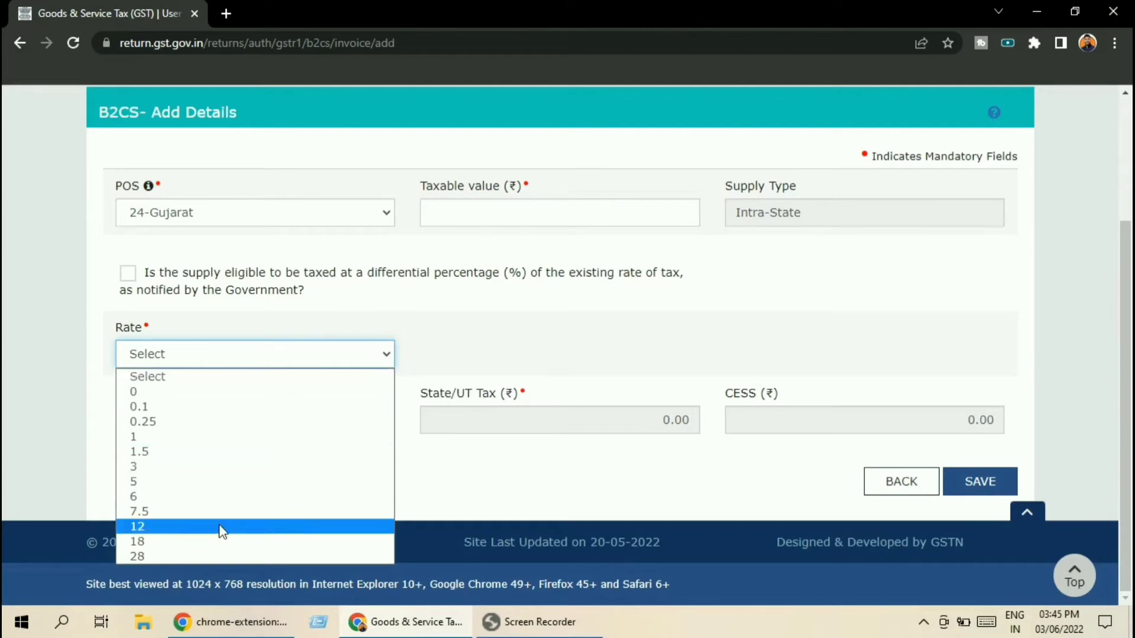
{"action": "left_click", "coordinate": [191, 500]}
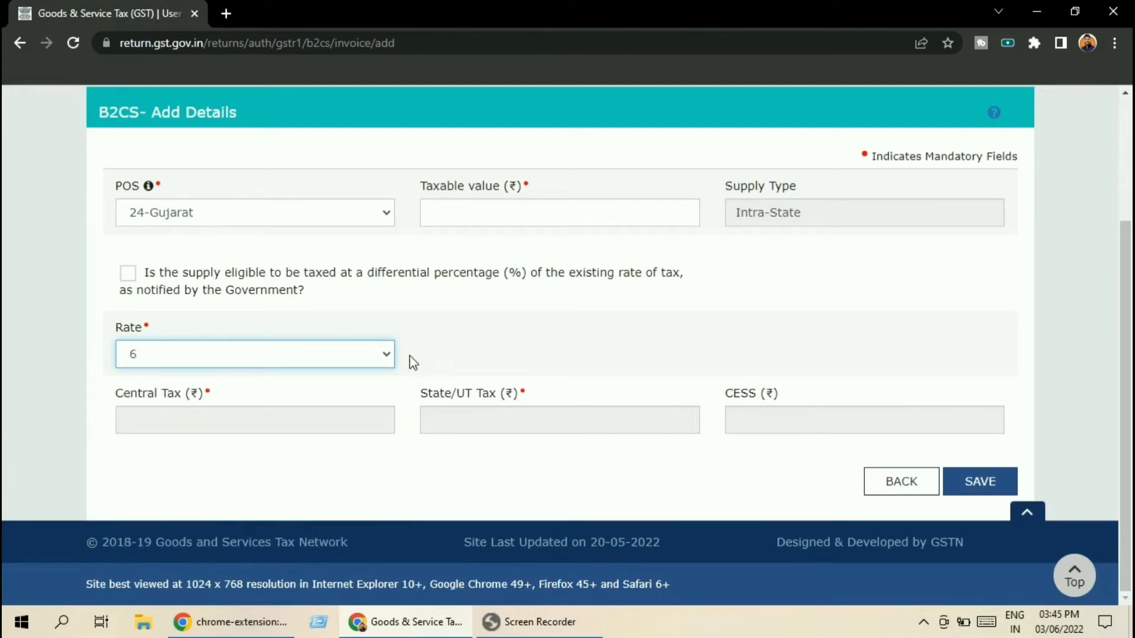
{"action": "left_click", "coordinate": [392, 358]}
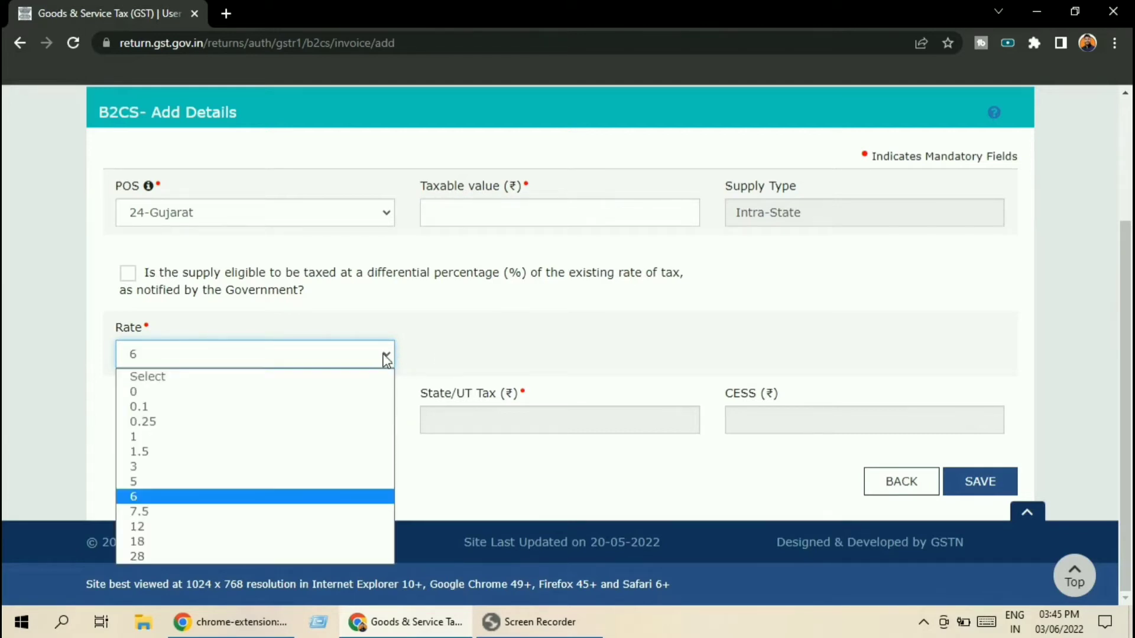
{"action": "left_click", "coordinate": [207, 543]}
{"action": "scroll", "coordinate": [564, 322], "scroll_direction": "up", "scroll_amount": 2}
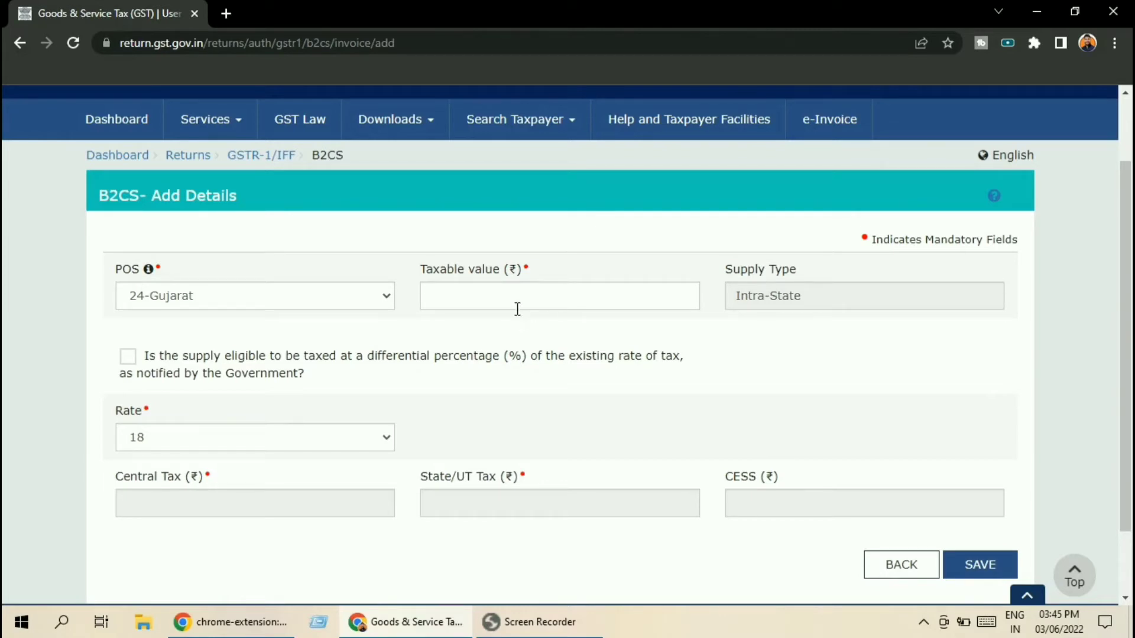
Step: Review the taxable value field and the available tax rates for the Gujarat supply, keeping the rate at 18
{"action": "left_click", "coordinate": [385, 439]}
{"action": "left_click", "coordinate": [385, 438]}
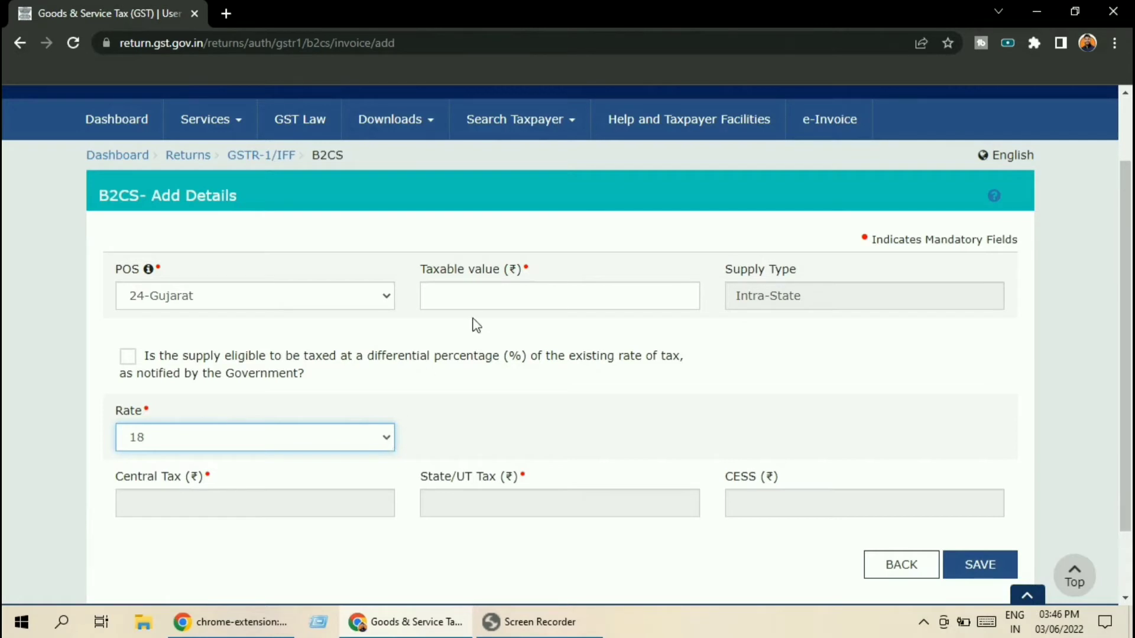
{"action": "left_click", "coordinate": [490, 293]}
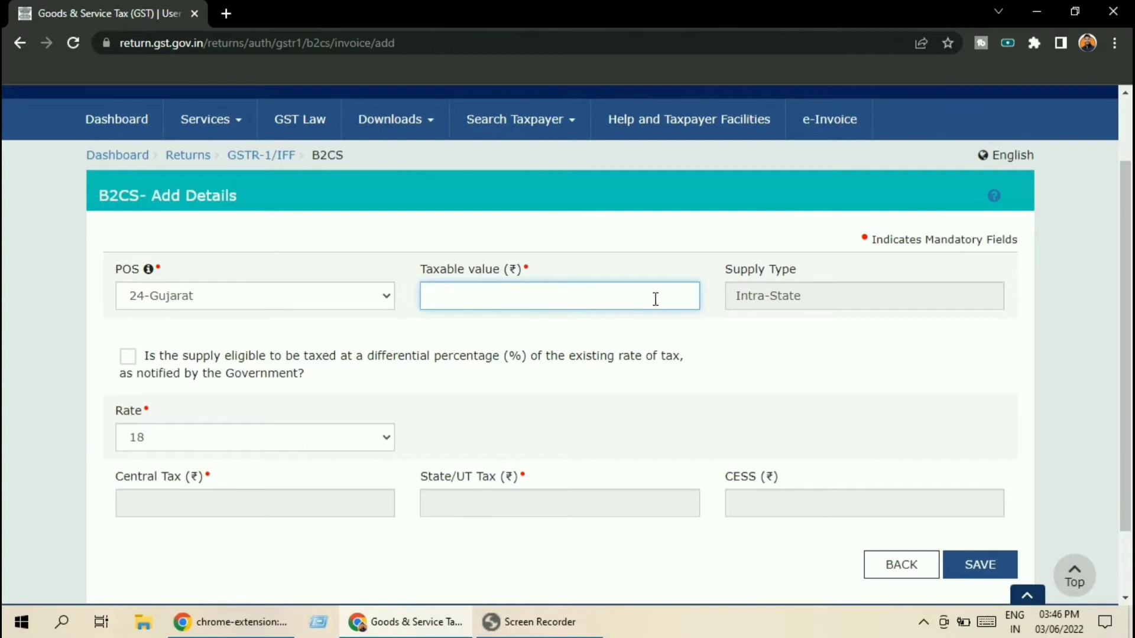
{"action": "left_click", "coordinate": [386, 441]}
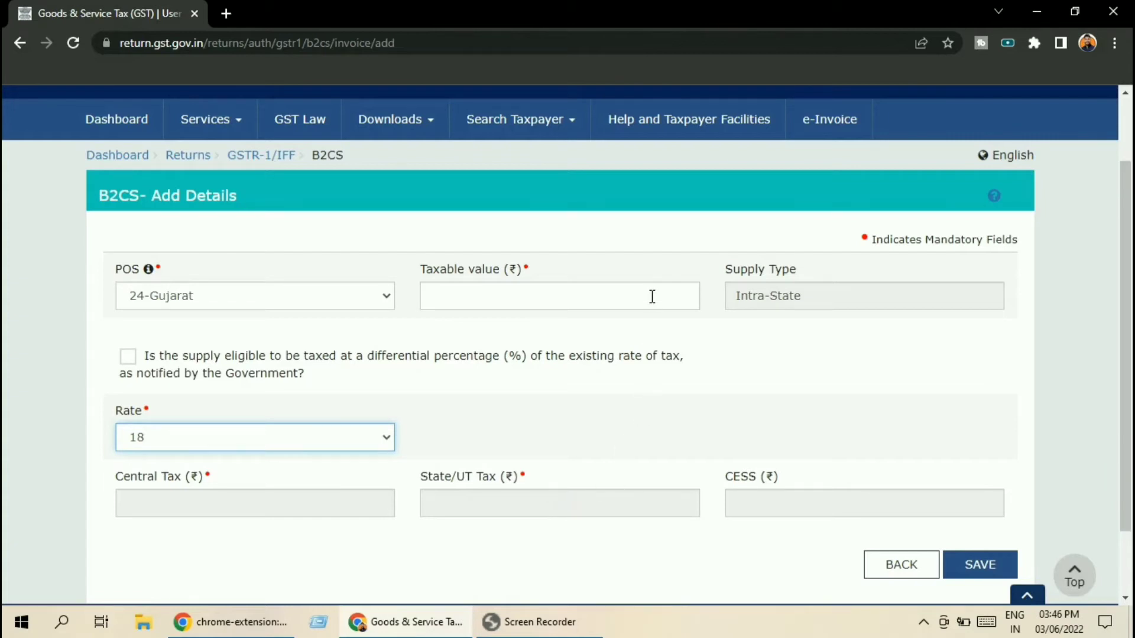
{"action": "left_click", "coordinate": [387, 438]}
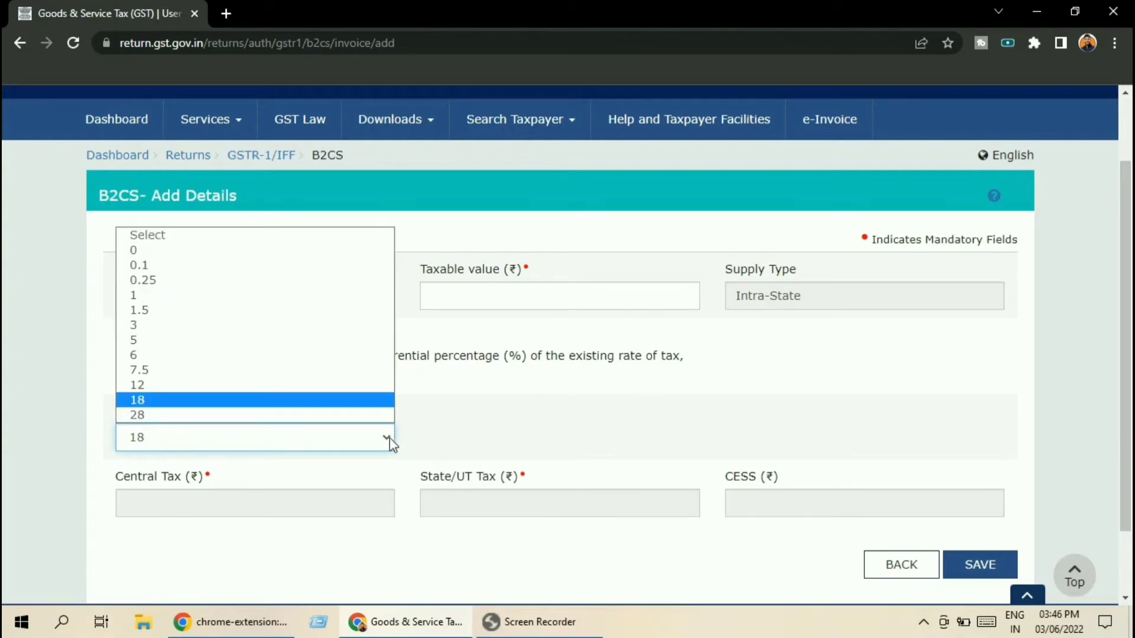
{"action": "left_click", "coordinate": [535, 409]}
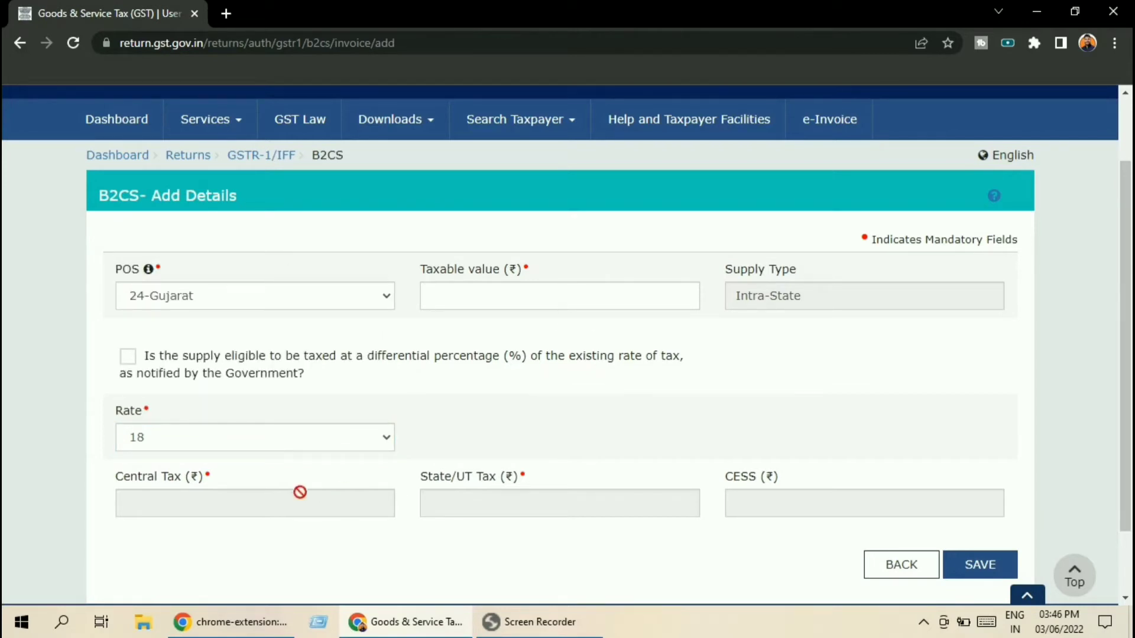
Step: Change the B2CS record's place of supply to 10-Bihar and check its taxable value and rate fields
{"action": "left_click", "coordinate": [385, 299]}
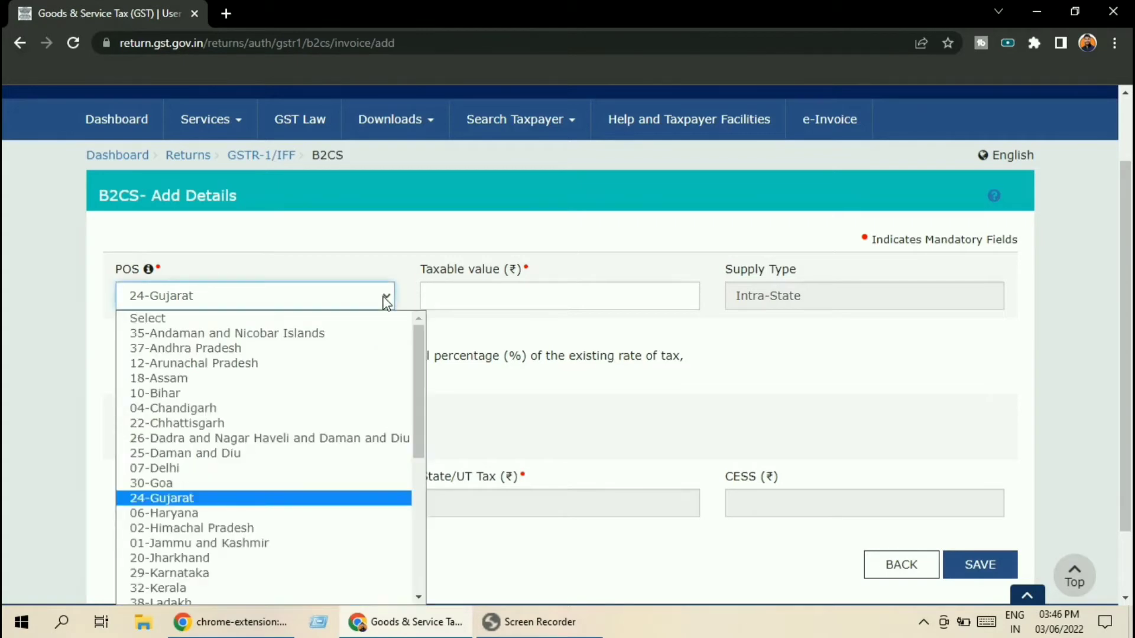
{"action": "left_click", "coordinate": [248, 392]}
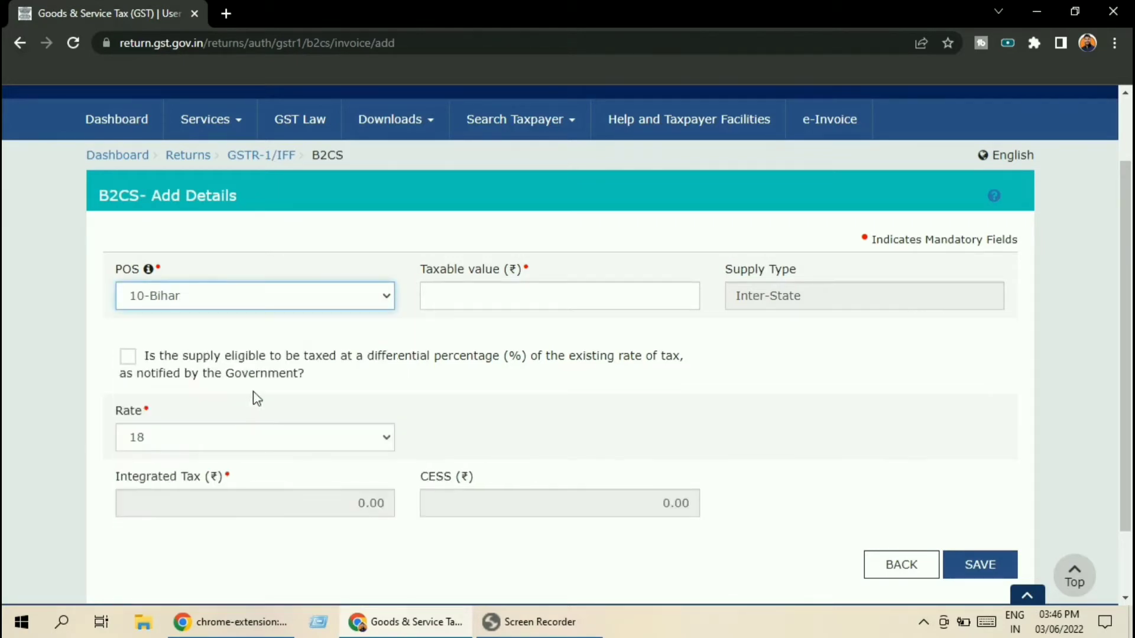
{"action": "left_click", "coordinate": [569, 294]}
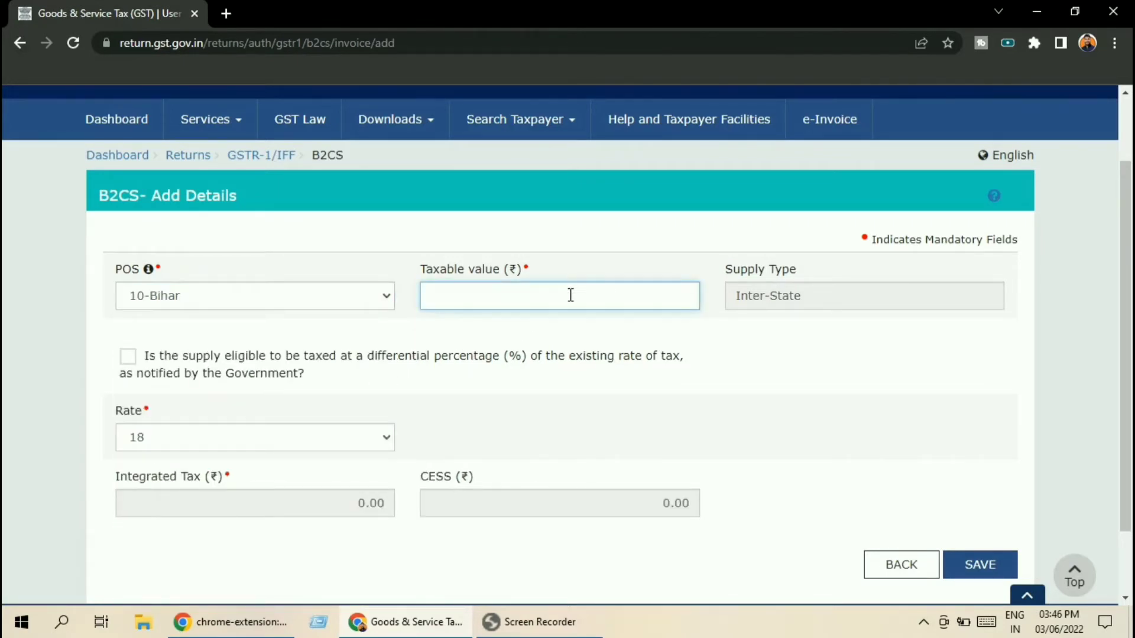
{"action": "left_click", "coordinate": [385, 438]}
{"action": "left_click", "coordinate": [385, 438]}
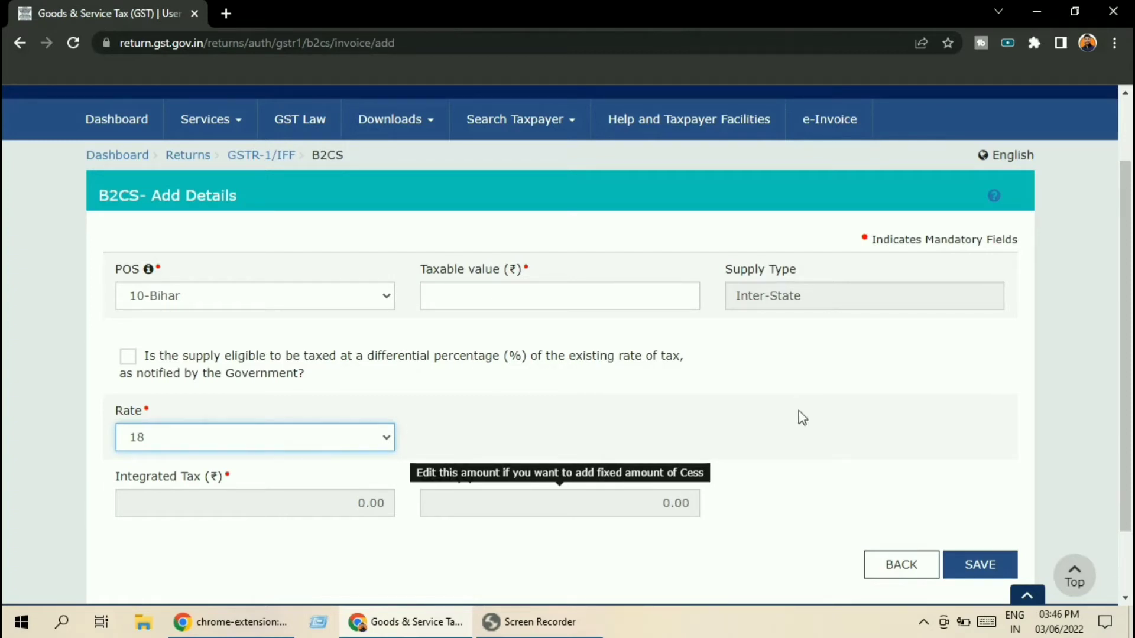
Step: Leave the B2CS record unsaved and return to the GSTR-1 record details overview
{"action": "left_click", "coordinate": [888, 566]}
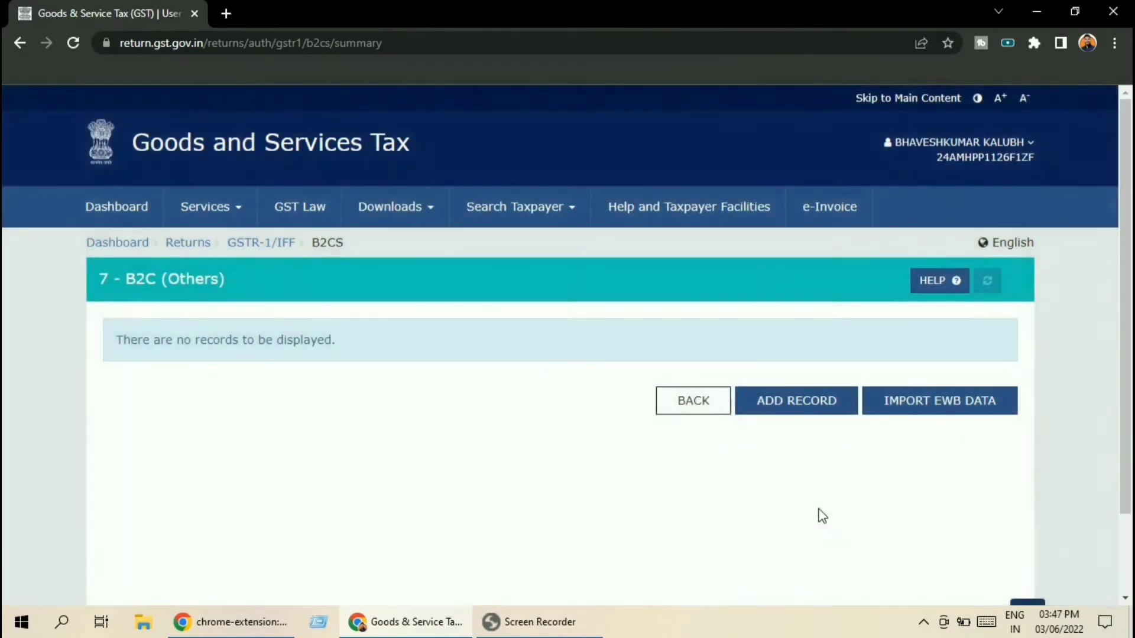
{"action": "scroll", "coordinate": [806, 431], "scroll_direction": "down", "scroll_amount": 2}
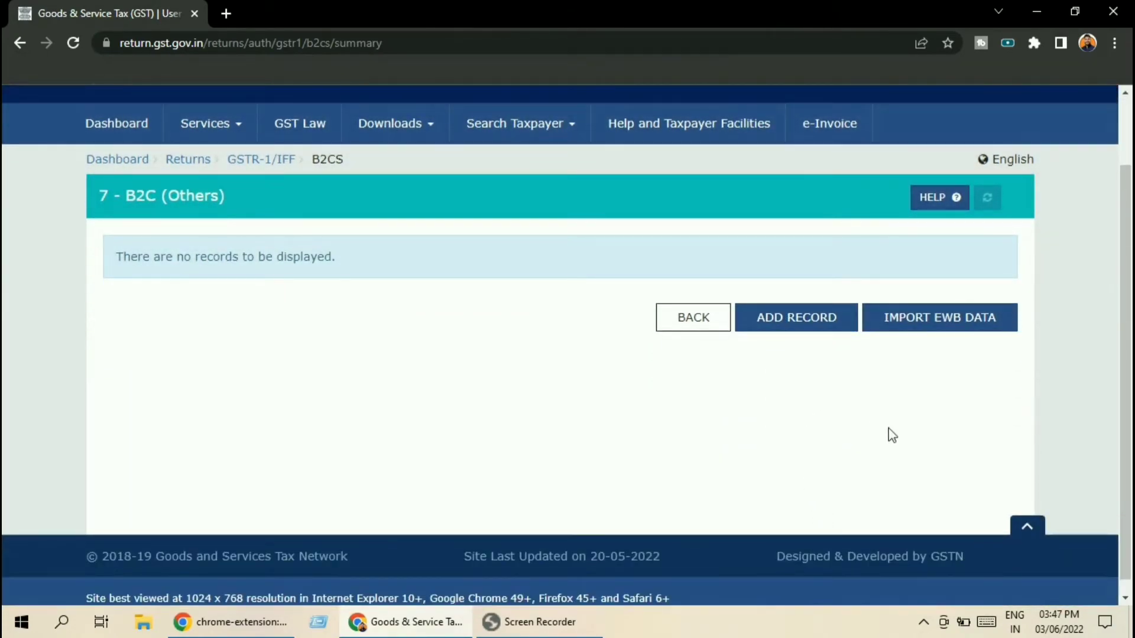
{"action": "left_click", "coordinate": [689, 322]}
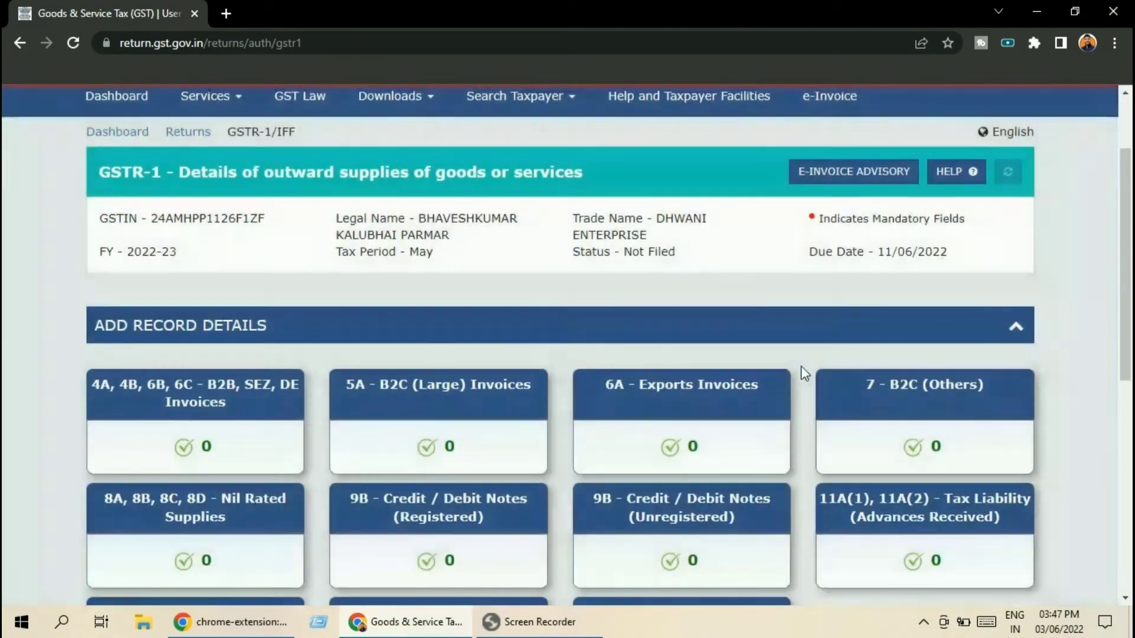
Step: Start a new record under 6A - Exports Invoices, acknowledging the guidelines for refund of IGST paid on export of goods
{"action": "scroll", "coordinate": [794, 393], "scroll_direction": "down", "scroll_amount": 1}
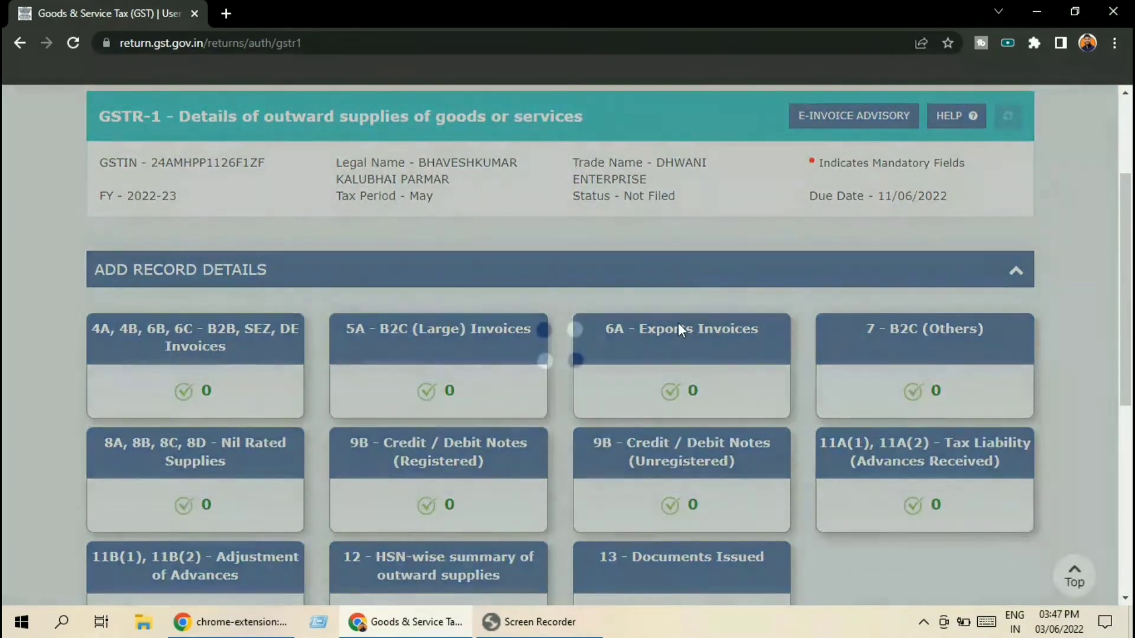
{"action": "left_click", "coordinate": [680, 340]}
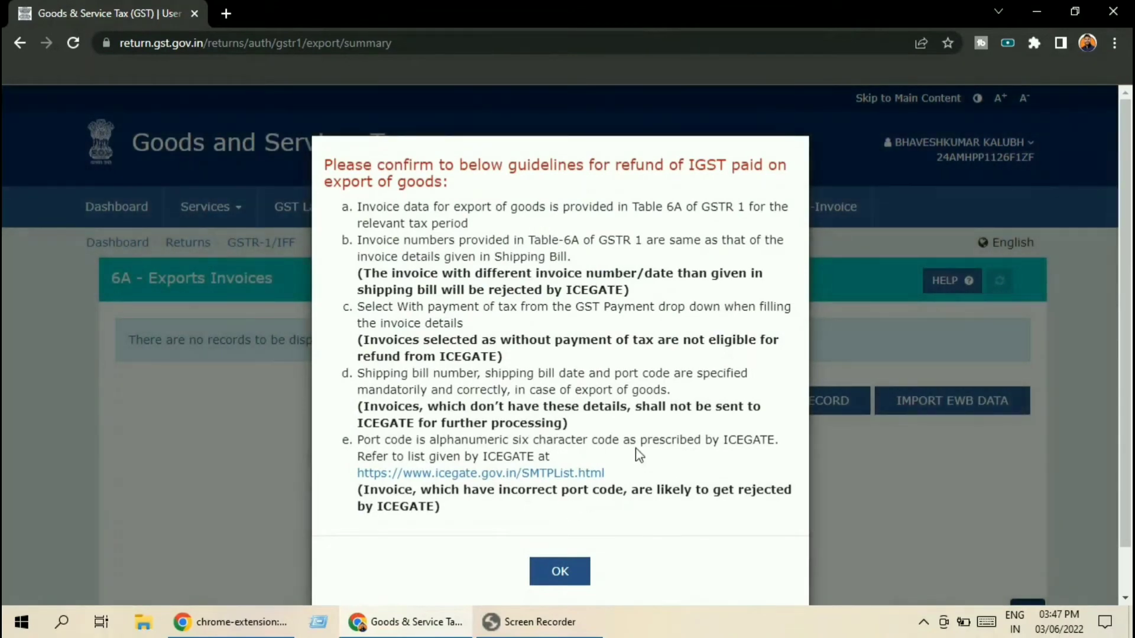
{"action": "left_click", "coordinate": [560, 571]}
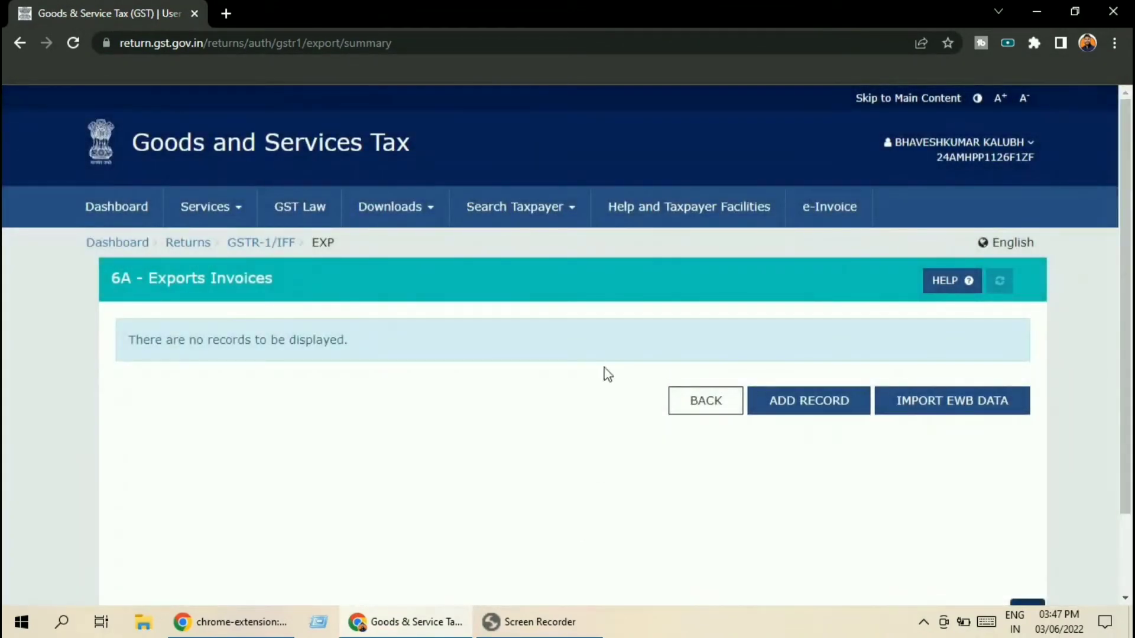
{"action": "scroll", "coordinate": [587, 382], "scroll_direction": "down", "scroll_amount": 2}
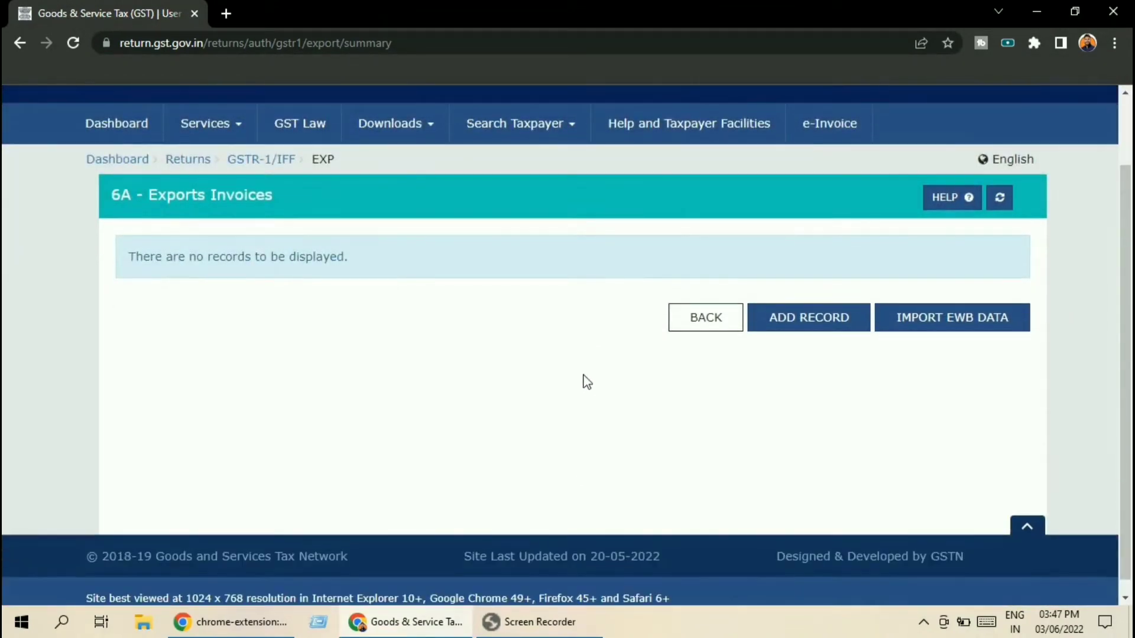
{"action": "left_click", "coordinate": [817, 318]}
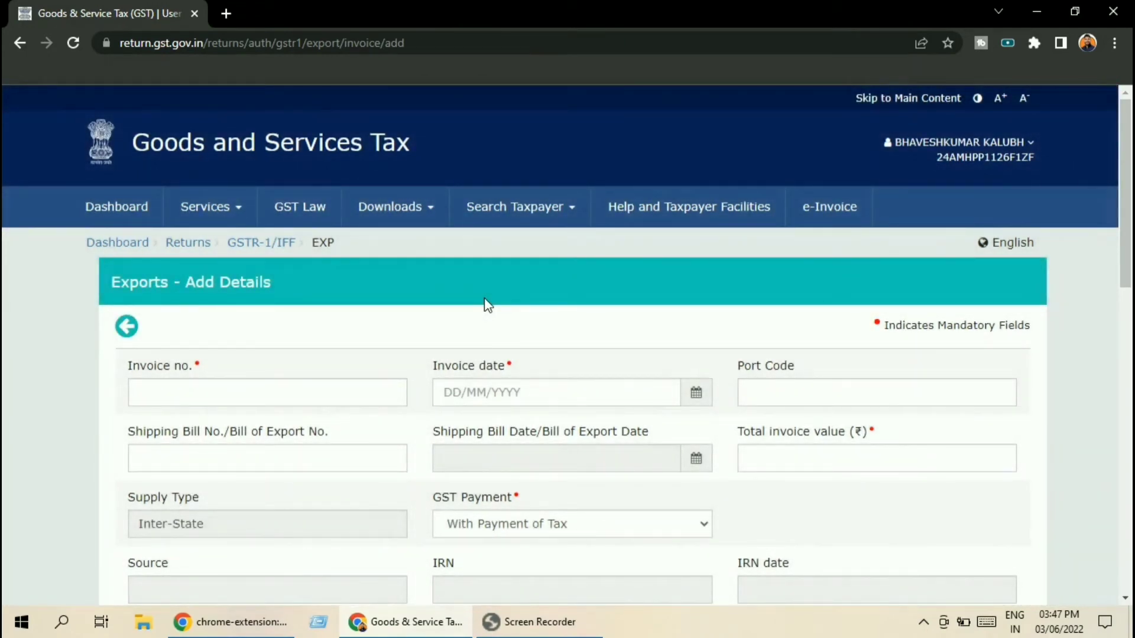
Step: Examine the export invoice's header fields, including port code, shipping bill number and total invoice value
{"action": "scroll", "coordinate": [423, 343], "scroll_direction": "down", "scroll_amount": 1}
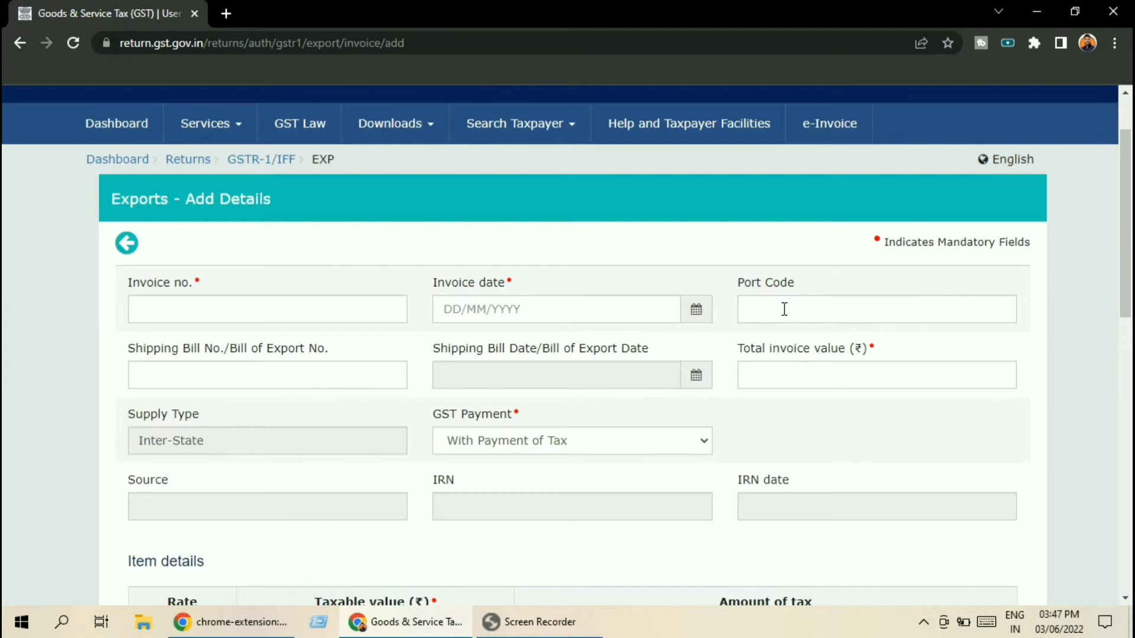
{"action": "scroll", "coordinate": [633, 373], "scroll_direction": "down", "scroll_amount": 1}
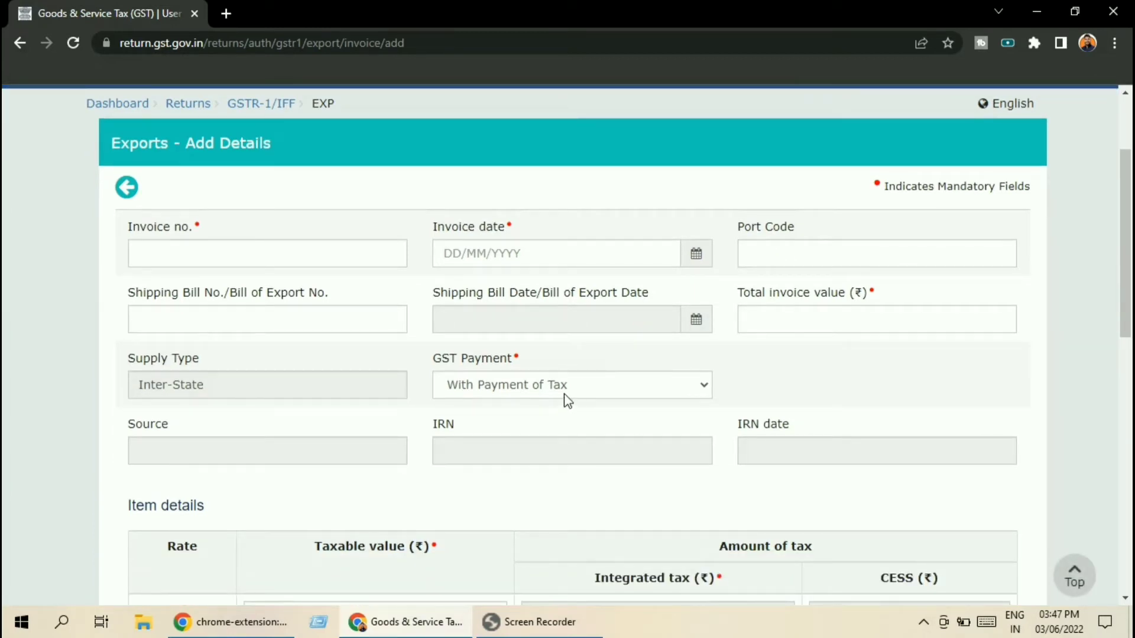
{"action": "left_click", "coordinate": [810, 261]}
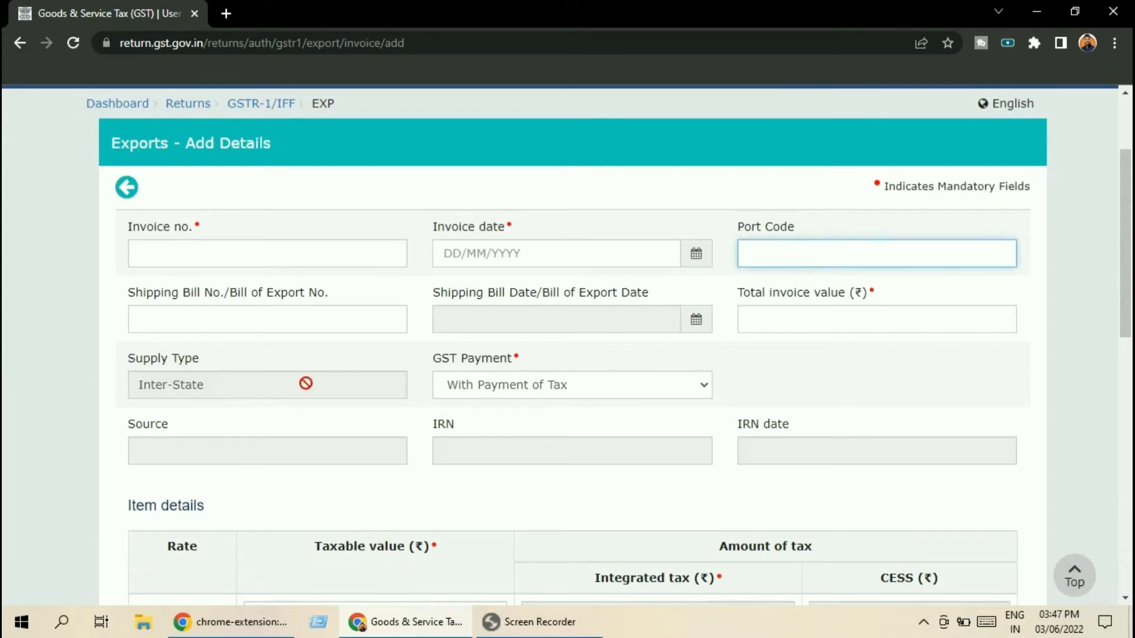
{"action": "left_click", "coordinate": [187, 325]}
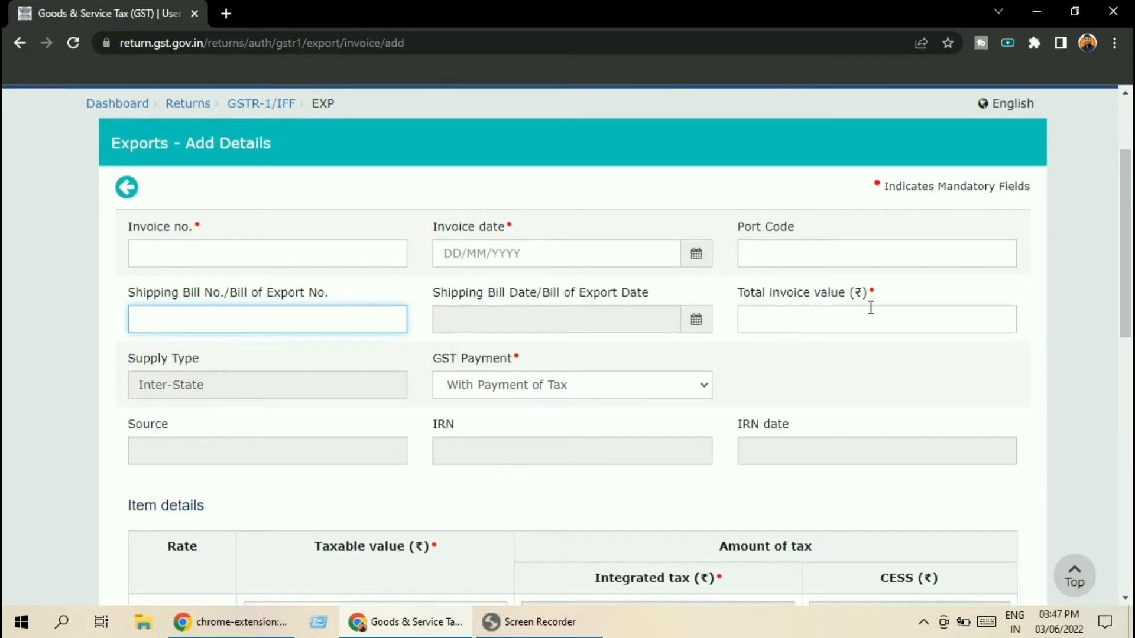
{"action": "left_click", "coordinate": [798, 324]}
{"action": "scroll", "coordinate": [798, 324], "scroll_direction": "down", "scroll_amount": 1}
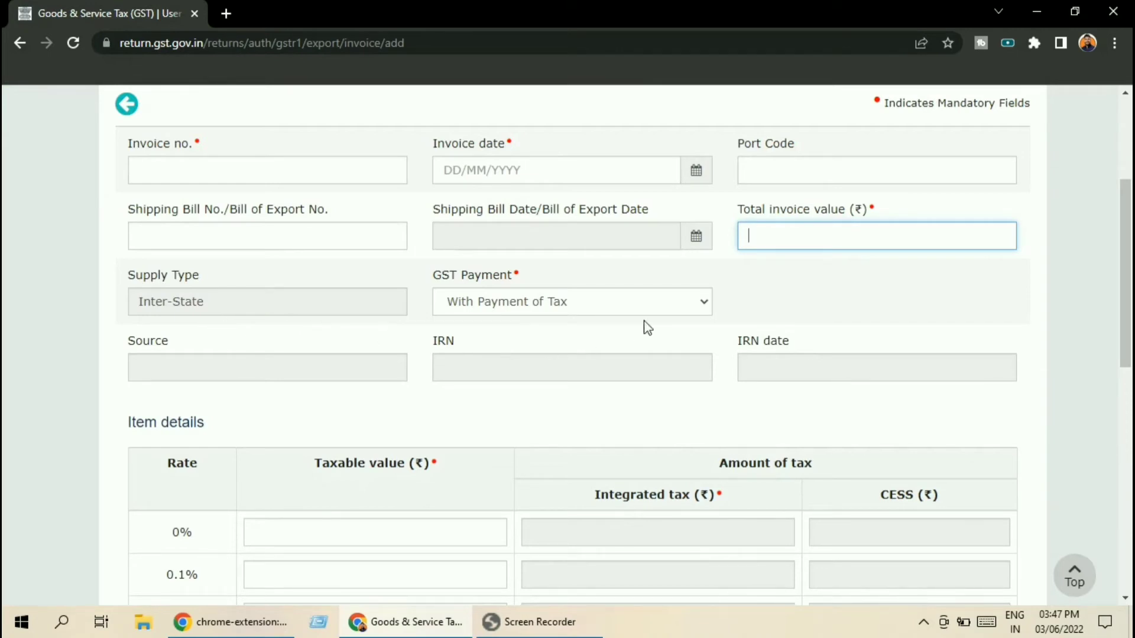
Step: Review the GST Payment options of the export invoice, leaving With Payment of Tax selected
{"action": "left_click", "coordinate": [705, 301]}
{"action": "left_click", "coordinate": [707, 304]}
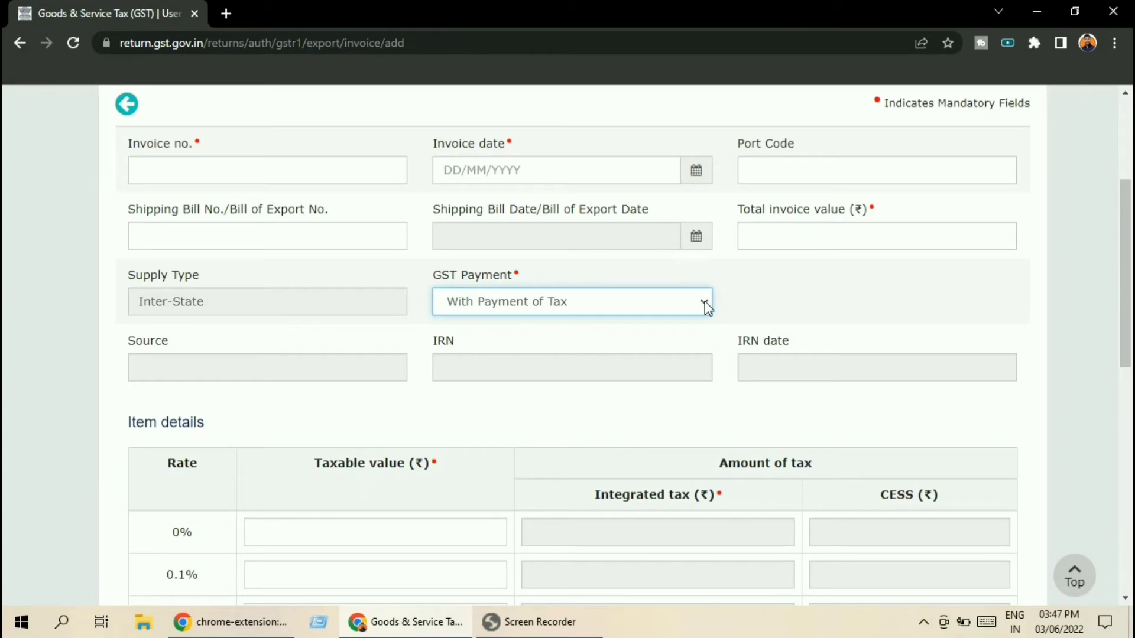
{"action": "left_click", "coordinate": [705, 301]}
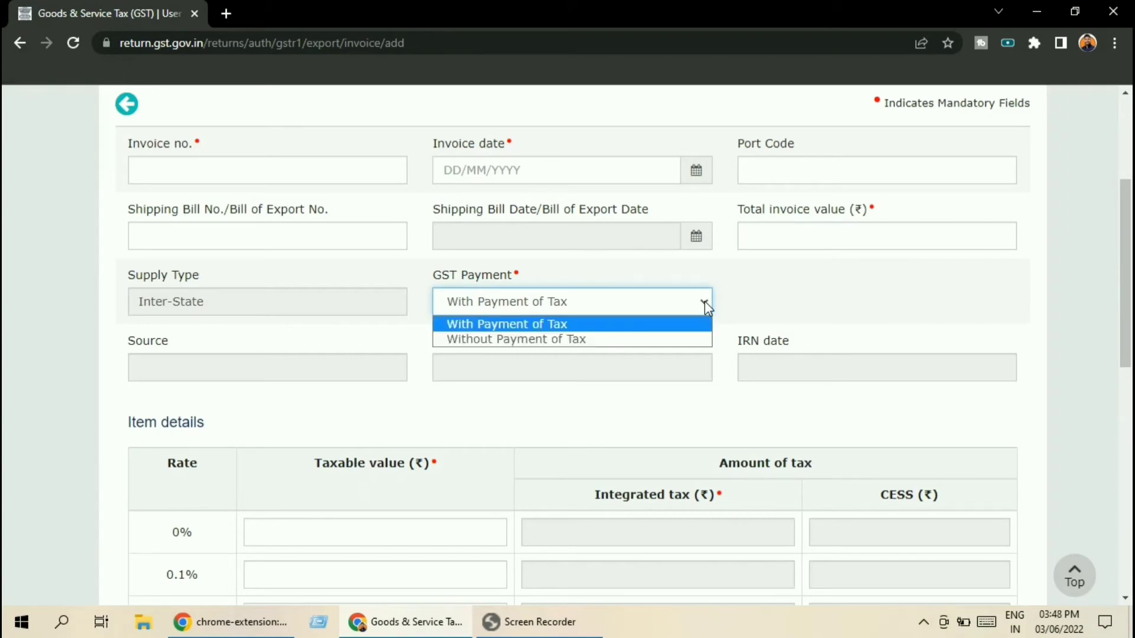
{"action": "left_click", "coordinate": [704, 301]}
{"action": "left_click", "coordinate": [705, 302]}
{"action": "left_click", "coordinate": [705, 302]}
{"action": "left_click", "coordinate": [705, 301]}
{"action": "left_click", "coordinate": [705, 301]}
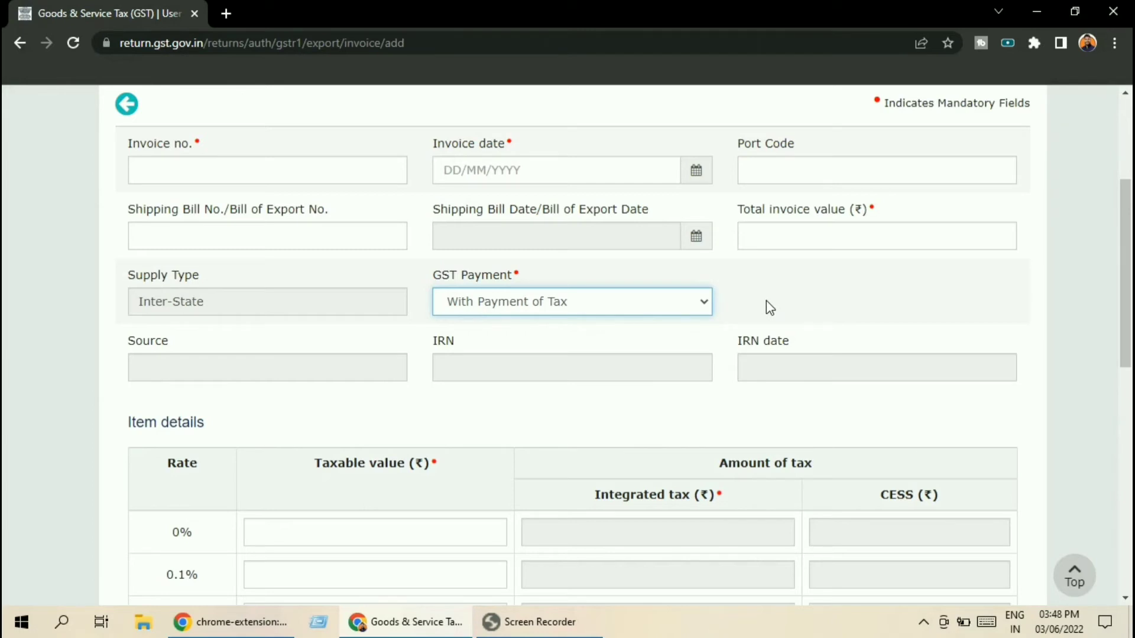
{"action": "left_click", "coordinate": [703, 302]}
Step: Enter a taxable value of 10000 in the 28% rate row of the export invoice with payment of tax
{"action": "scroll", "coordinate": [550, 319], "scroll_direction": "down", "scroll_amount": 4}
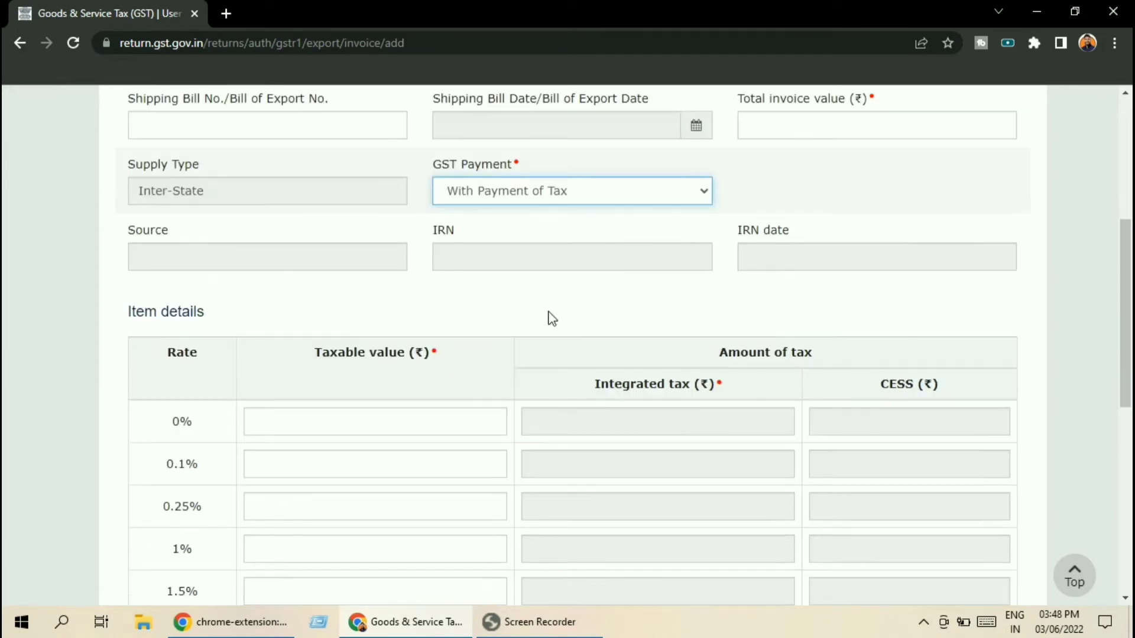
{"action": "scroll", "coordinate": [484, 420], "scroll_direction": "down", "scroll_amount": 5}
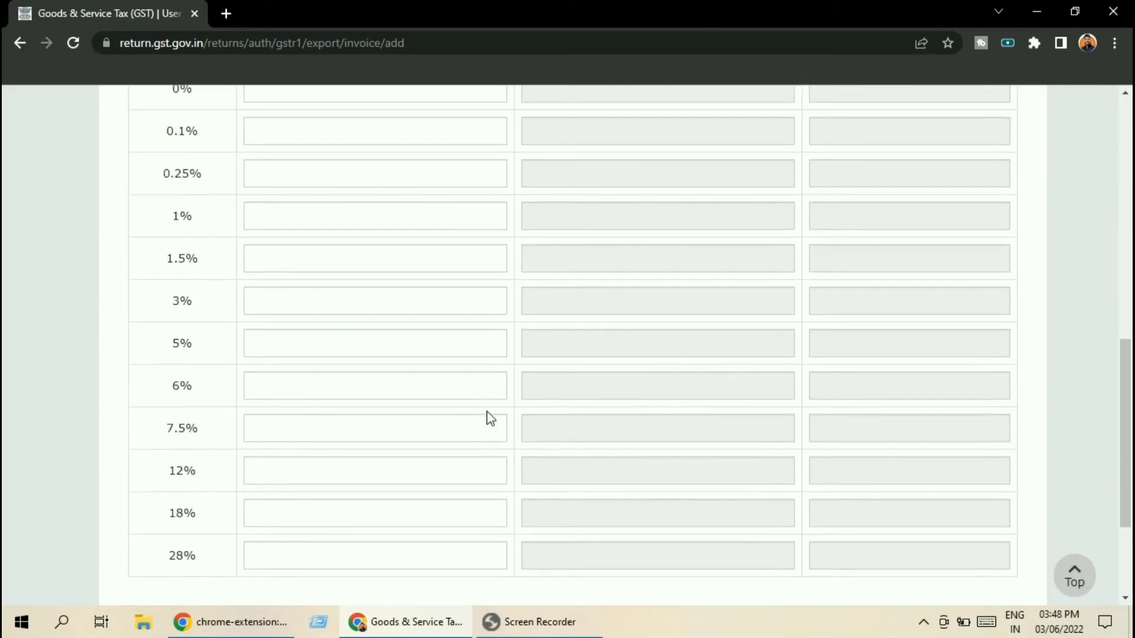
{"action": "left_click", "coordinate": [440, 472]}
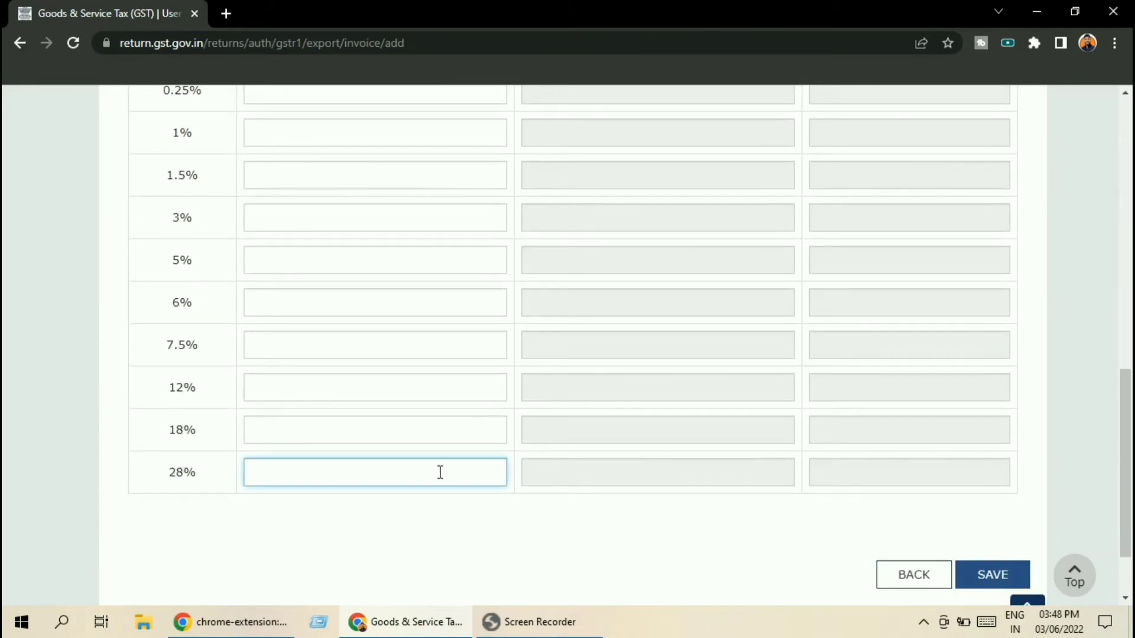
{"action": "type", "text": "10000"}
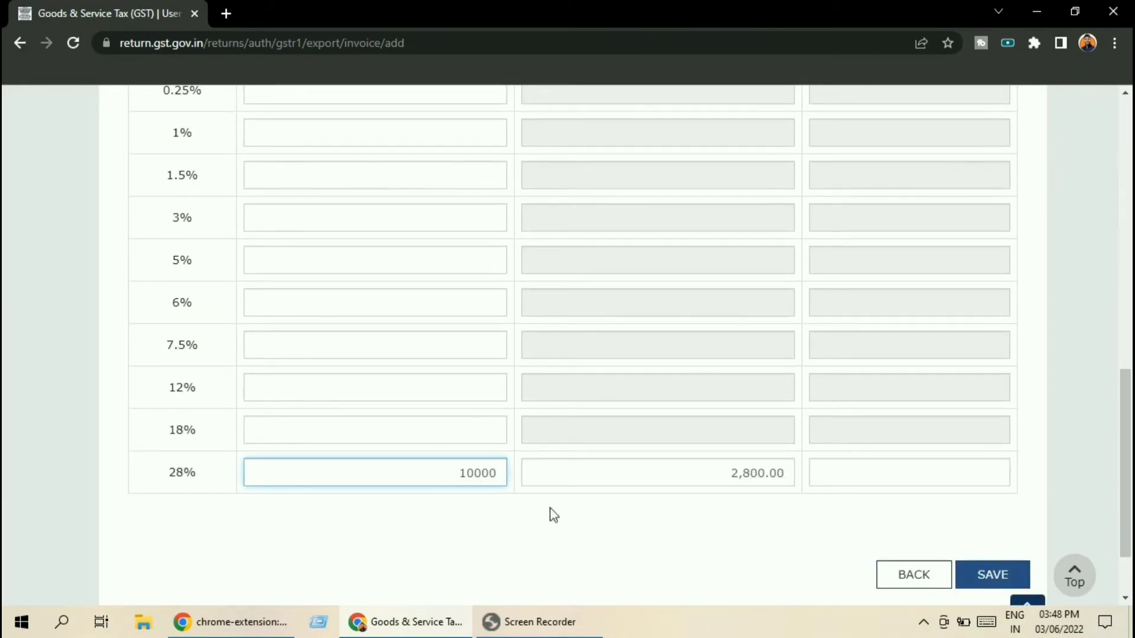
{"action": "left_click", "coordinate": [573, 525]}
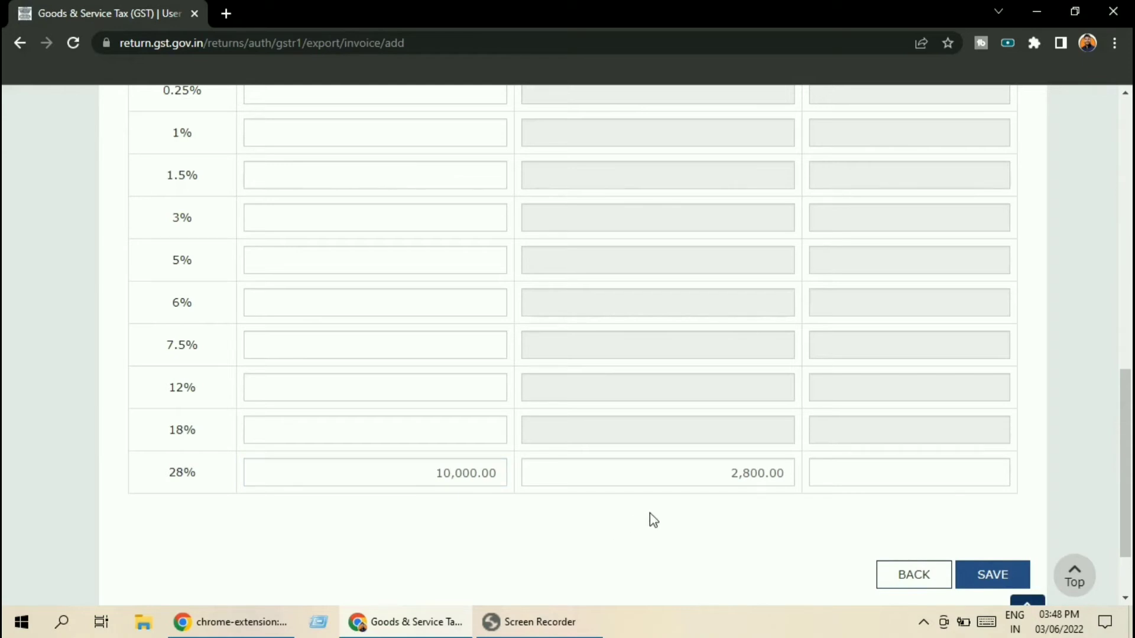
Step: Switch GST Payment to Without Payment of Tax and enter a taxable value of 10,000 in the 28% rate row
{"action": "scroll", "coordinate": [733, 497], "scroll_direction": "up", "scroll_amount": 9}
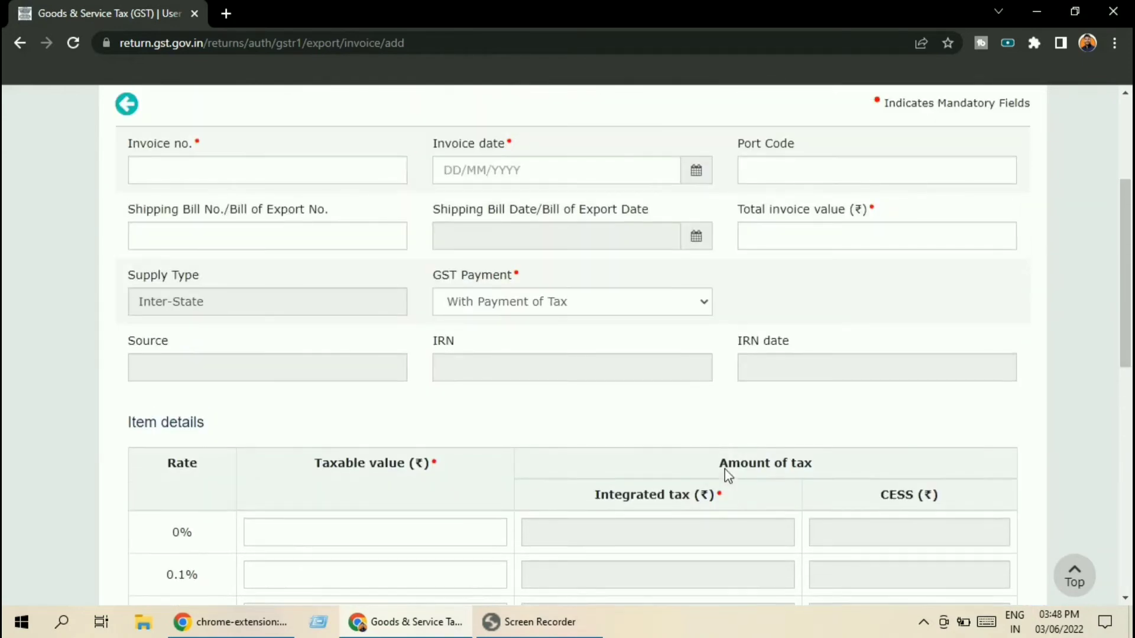
{"action": "left_click", "coordinate": [704, 303]}
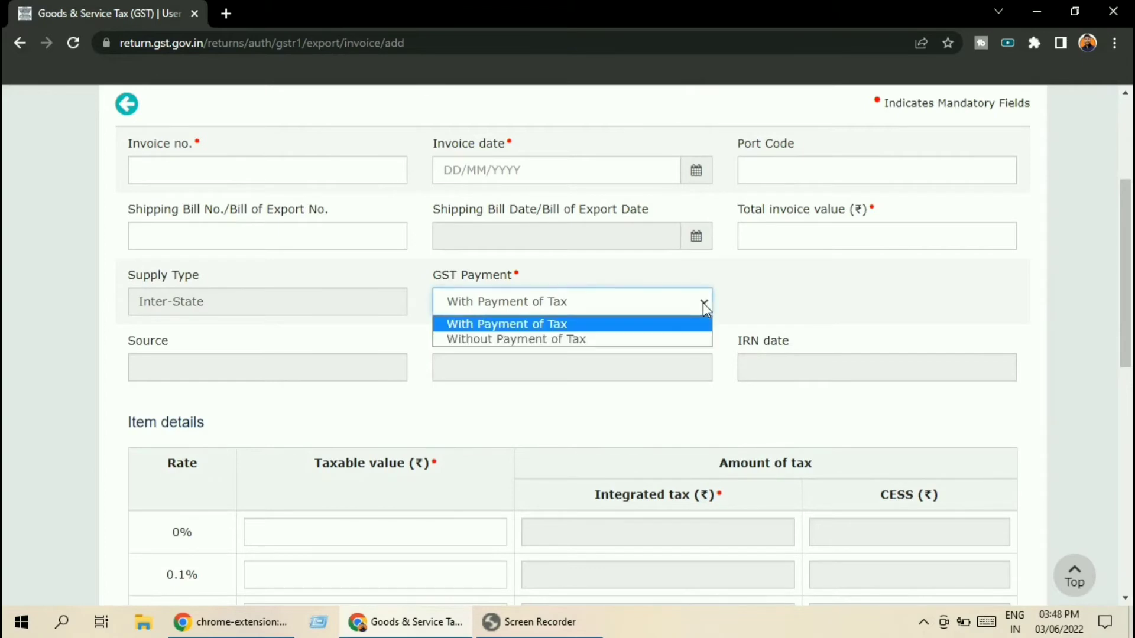
{"action": "left_click", "coordinate": [585, 340]}
{"action": "scroll", "coordinate": [674, 367], "scroll_direction": "down", "scroll_amount": 2}
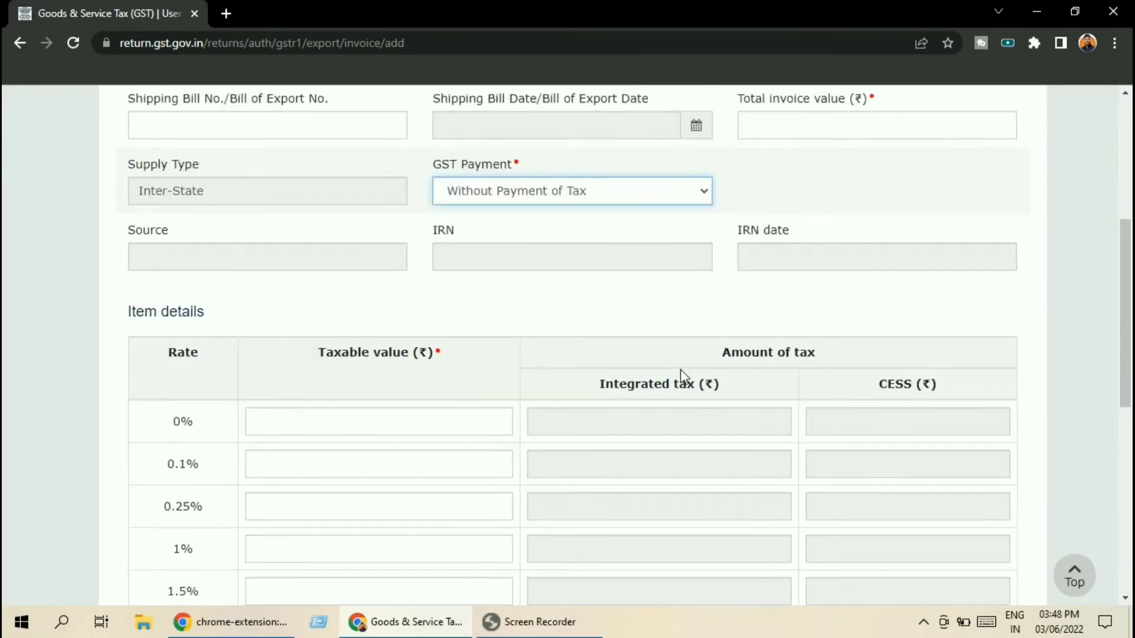
{"action": "scroll", "coordinate": [681, 375], "scroll_direction": "down", "scroll_amount": 9}
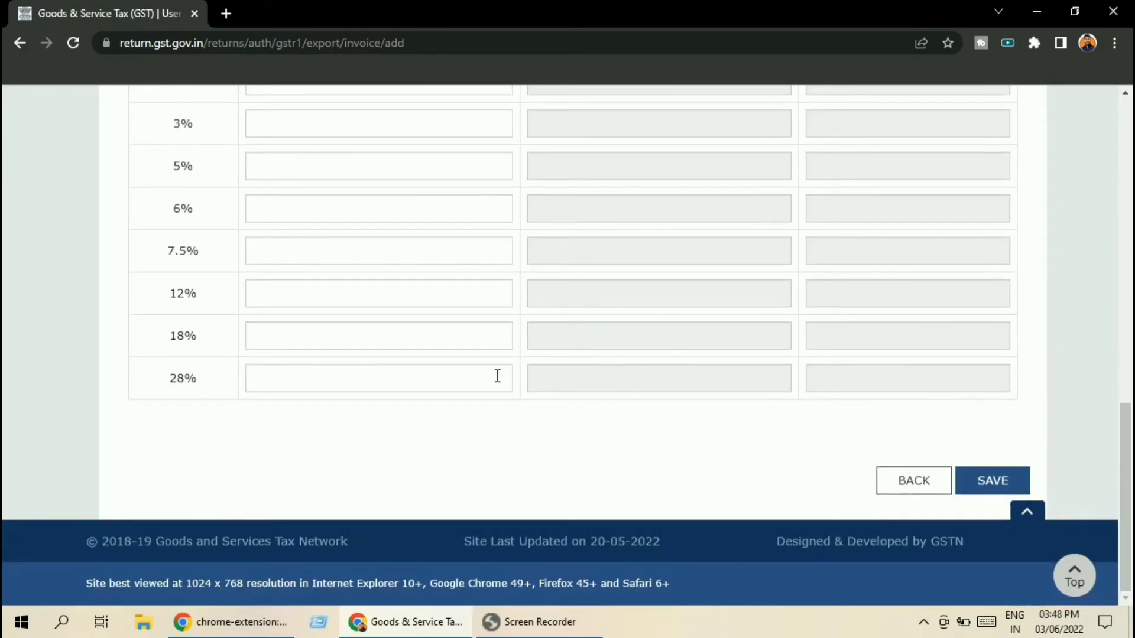
{"action": "left_click", "coordinate": [498, 376]}
{"action": "type", "text": "10,000"}
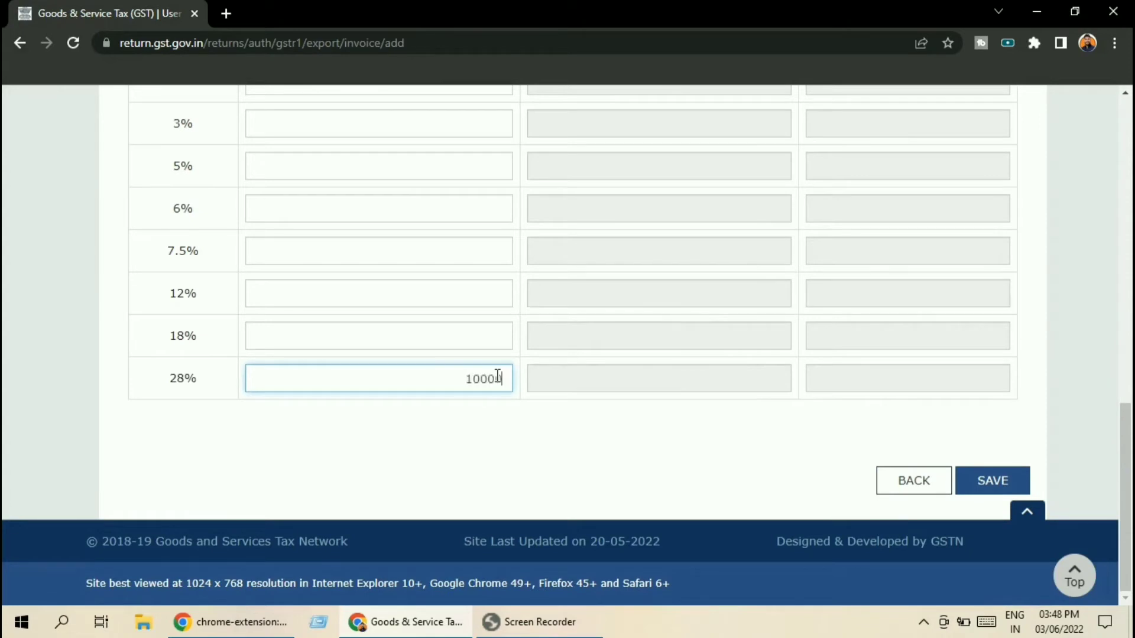
{"action": "left_click", "coordinate": [567, 441]}
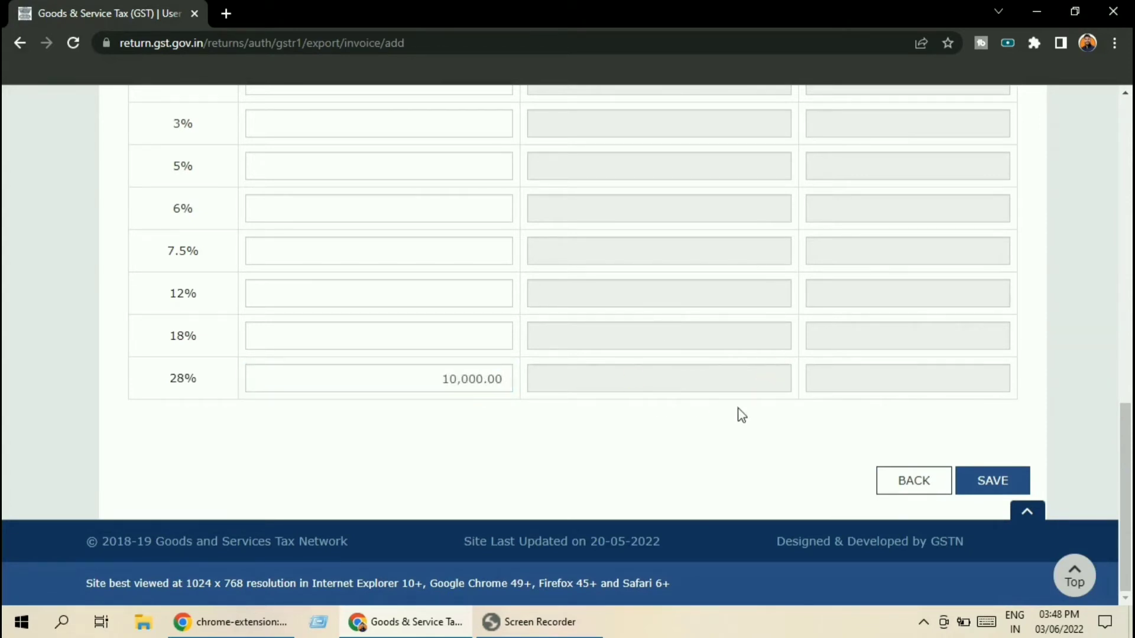
Step: Compare the export invoice's GST Payment setting with the integrated tax and CESS cells of the 28% row
{"action": "scroll", "coordinate": [727, 414], "scroll_direction": "up", "scroll_amount": 5}
{"action": "scroll", "coordinate": [710, 379], "scroll_direction": "up", "scroll_amount": 5}
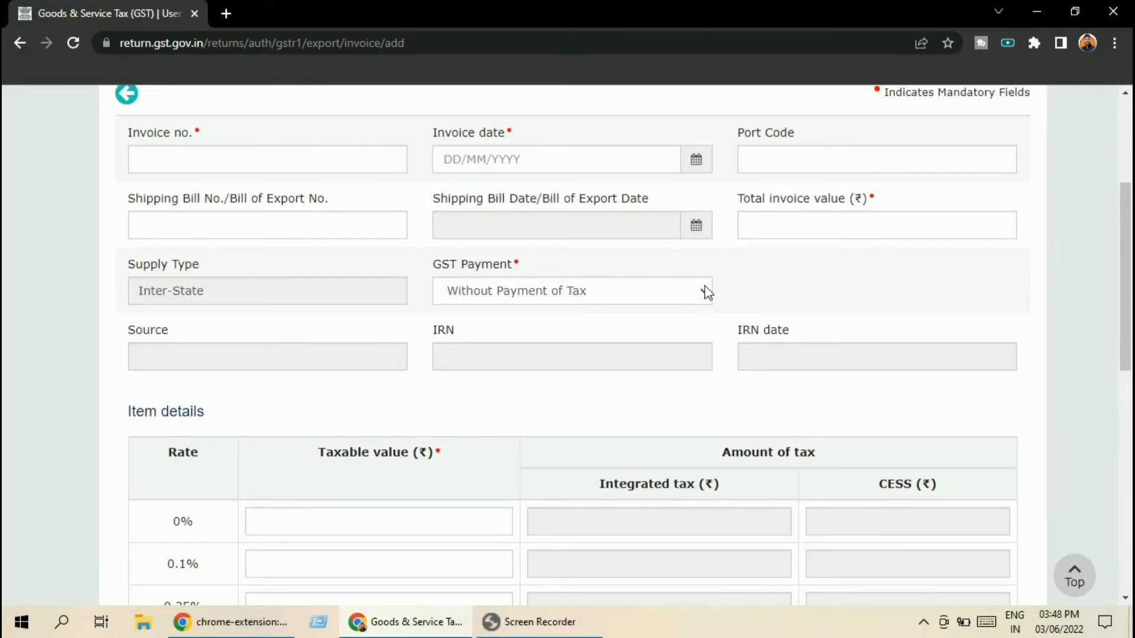
{"action": "scroll", "coordinate": [682, 400], "scroll_direction": "down", "scroll_amount": 6}
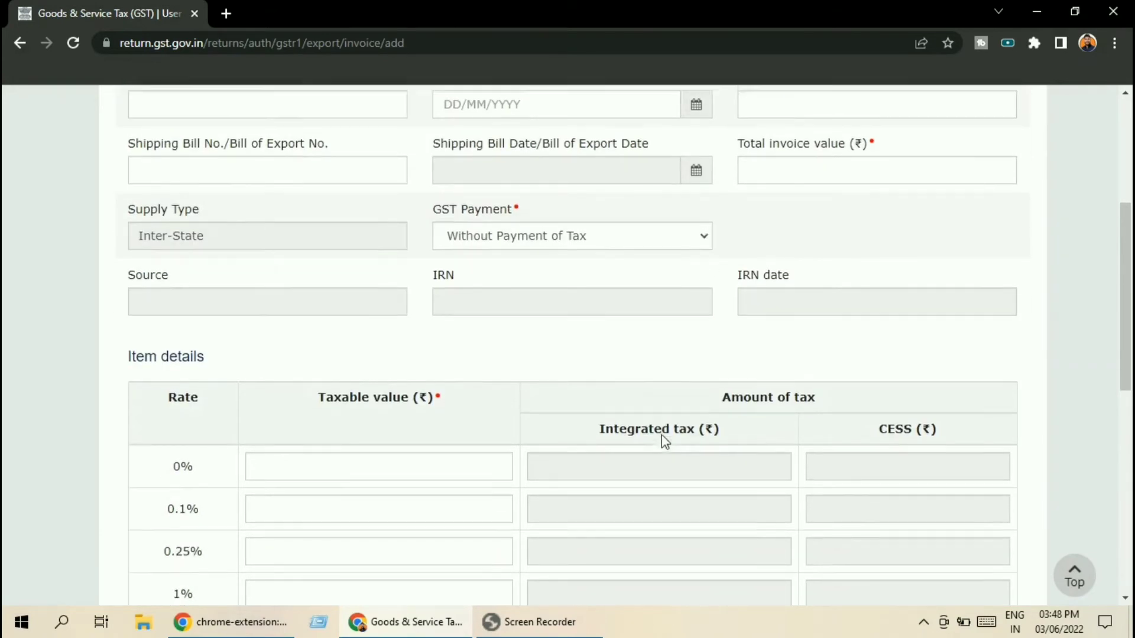
{"action": "scroll", "coordinate": [658, 427], "scroll_direction": "down", "scroll_amount": 4}
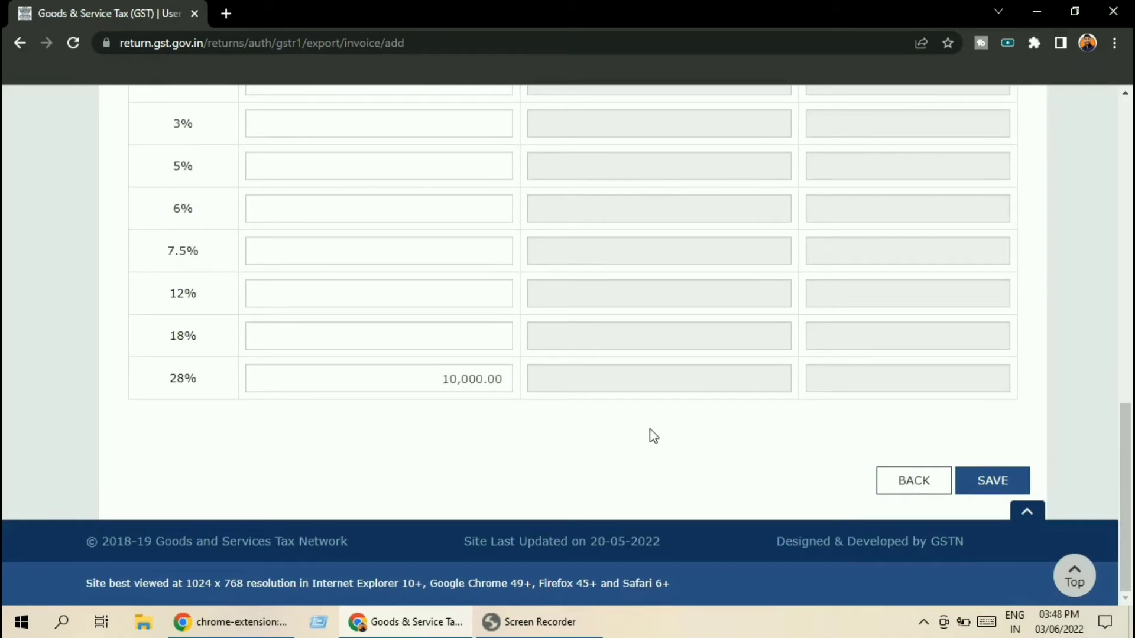
{"action": "scroll", "coordinate": [650, 436], "scroll_direction": "up", "scroll_amount": 5}
{"action": "scroll", "coordinate": [651, 435], "scroll_direction": "down", "scroll_amount": 5}
Step: Leave the export invoice unsaved, acknowledge the IGST refund guidelines and return to the GSTR-1 record details overview
{"action": "left_click", "coordinate": [914, 482]}
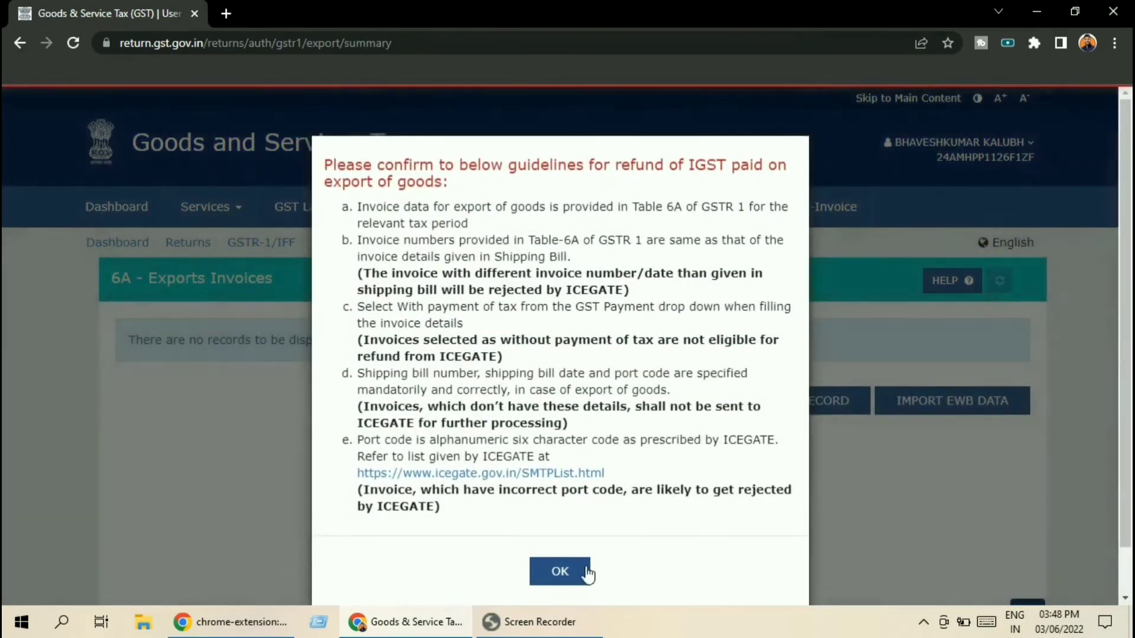
{"action": "left_click", "coordinate": [587, 573]}
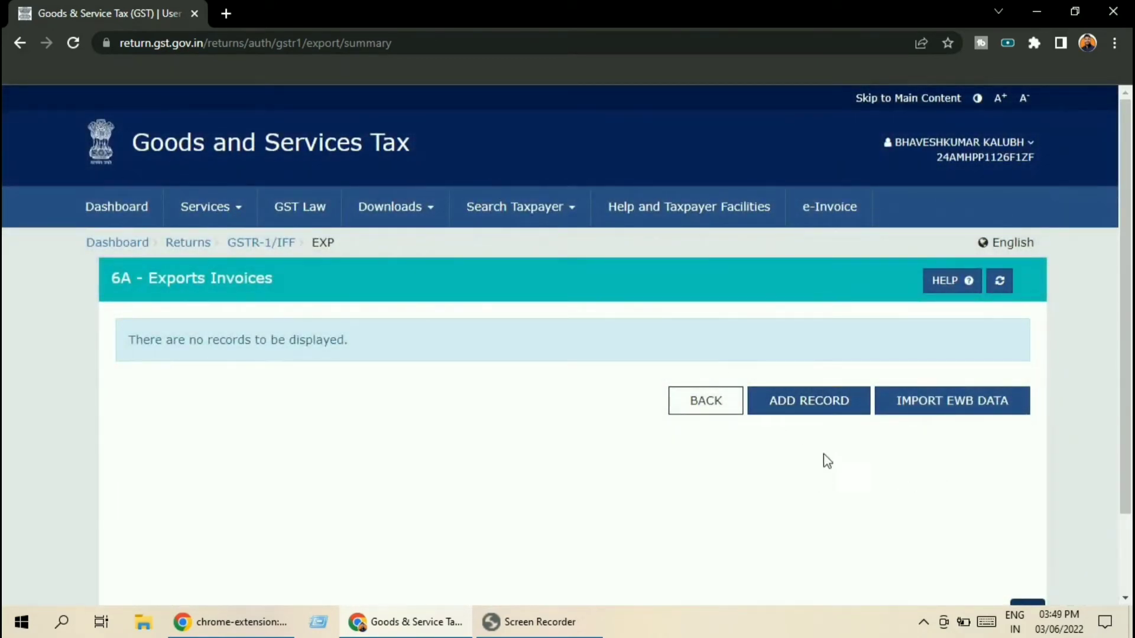
{"action": "left_click", "coordinate": [706, 400]}
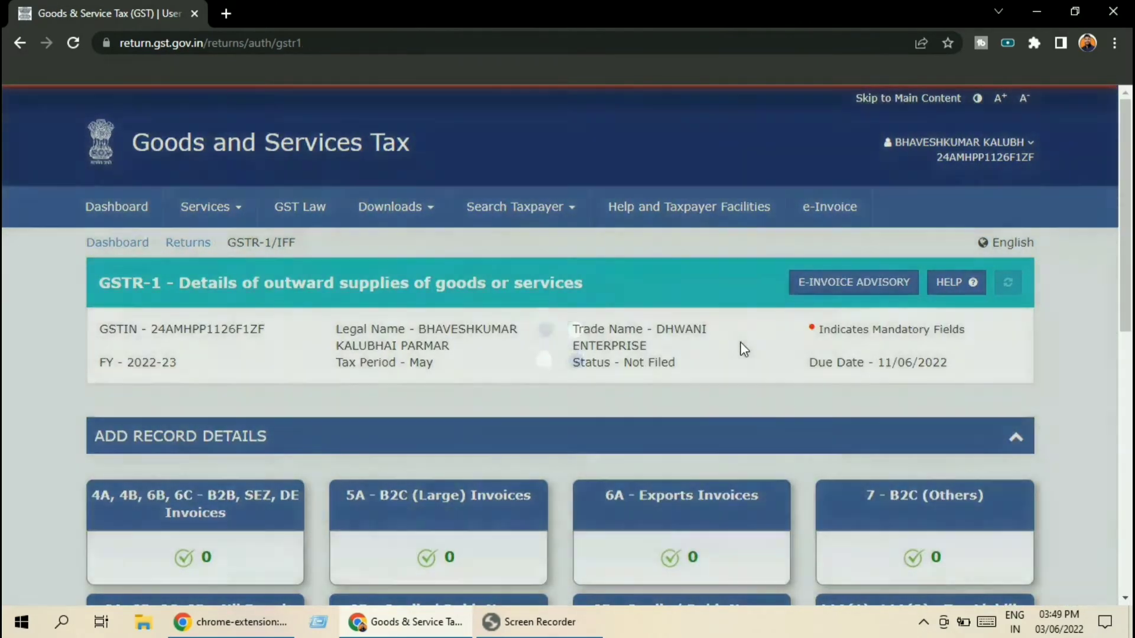
Step: Review the 8A, 8B, 8C, 8D - Nil Rated, Exempted and Non-GST Supplies table, then return to the overview without saving
{"action": "scroll", "coordinate": [591, 296], "scroll_direction": "down", "scroll_amount": 5}
{"action": "scroll", "coordinate": [548, 359], "scroll_direction": "down", "scroll_amount": 1}
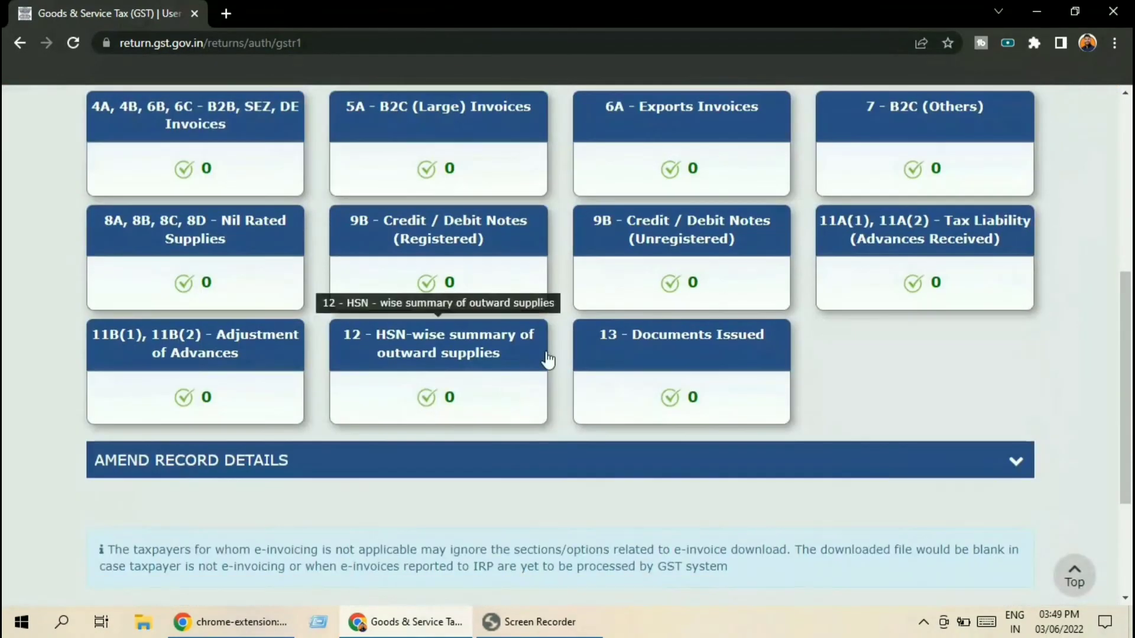
{"action": "left_click", "coordinate": [211, 239]}
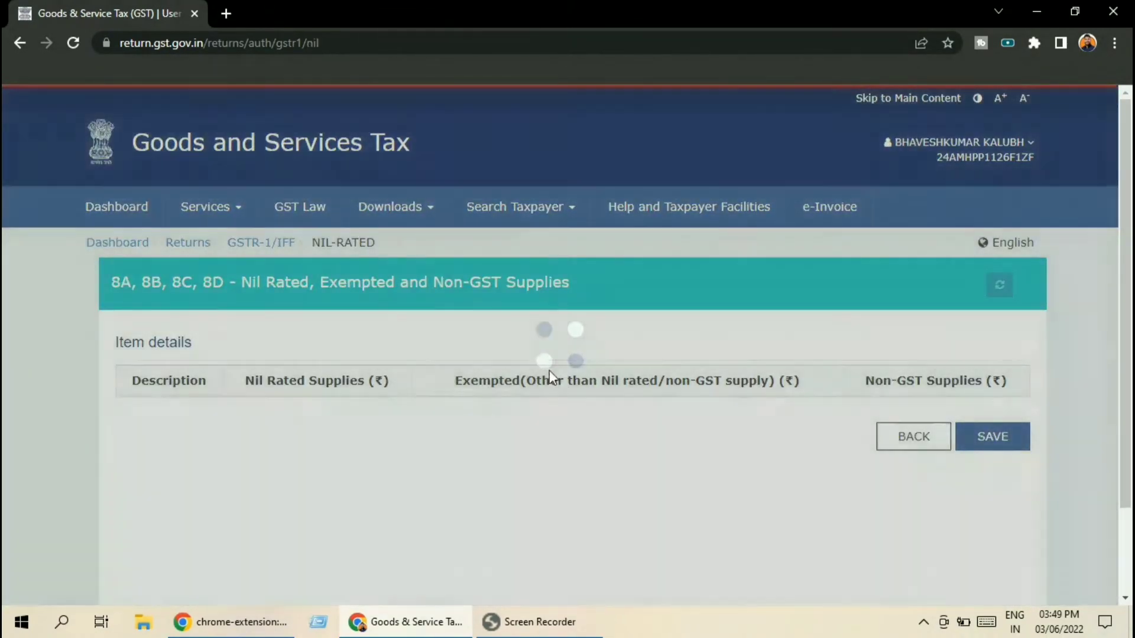
{"action": "scroll", "coordinate": [635, 332], "scroll_direction": "down", "scroll_amount": 2}
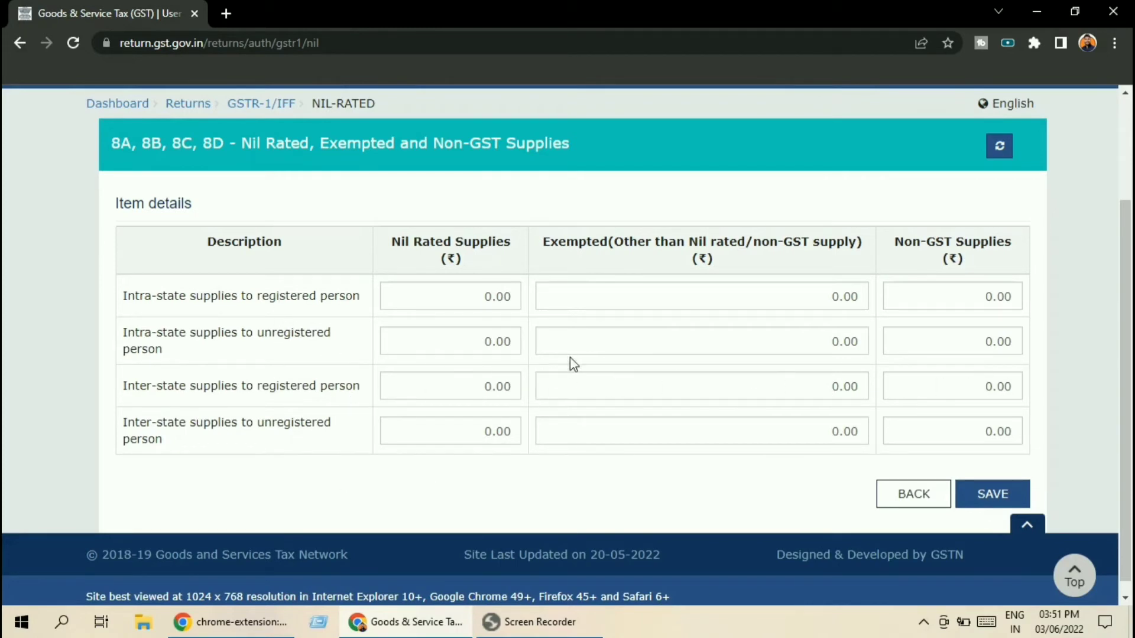
{"action": "scroll", "coordinate": [703, 360], "scroll_direction": "down", "scroll_amount": 1}
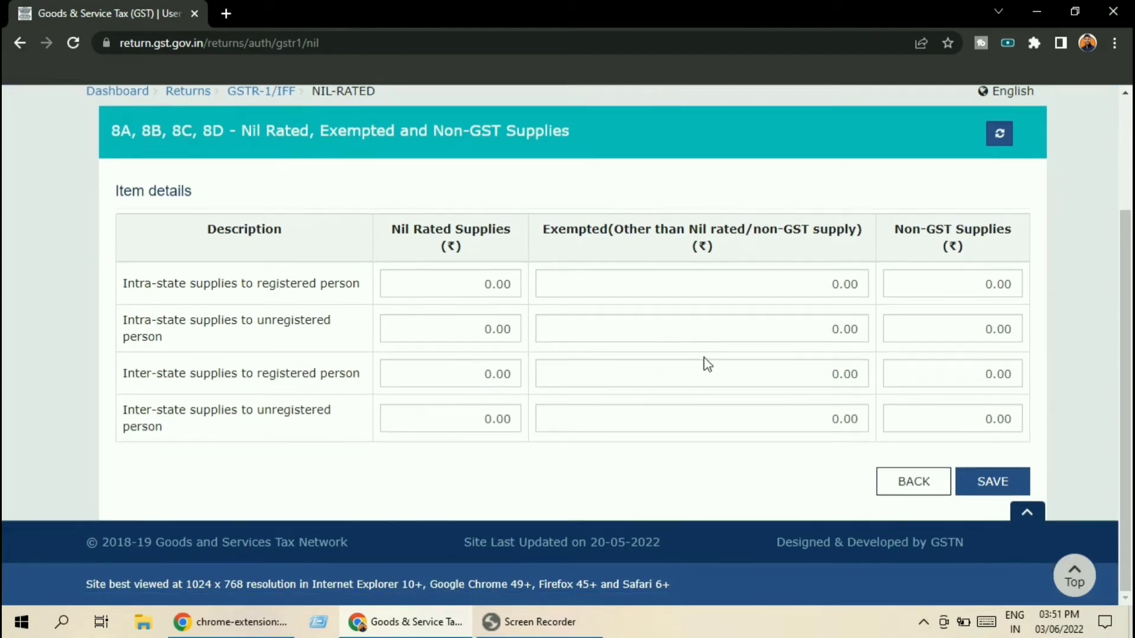
{"action": "left_click", "coordinate": [924, 481]}
Step: Start a new record under 9B - Credit / Debit Notes (Registered)
{"action": "scroll", "coordinate": [818, 380], "scroll_direction": "down", "scroll_amount": 6}
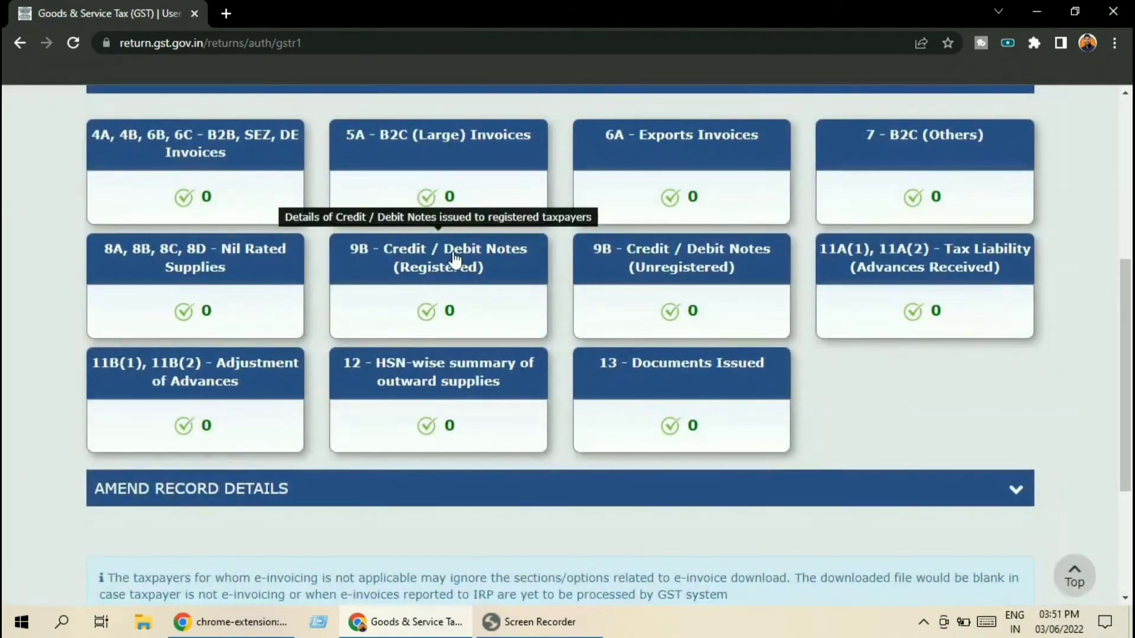
{"action": "left_click", "coordinate": [453, 253]}
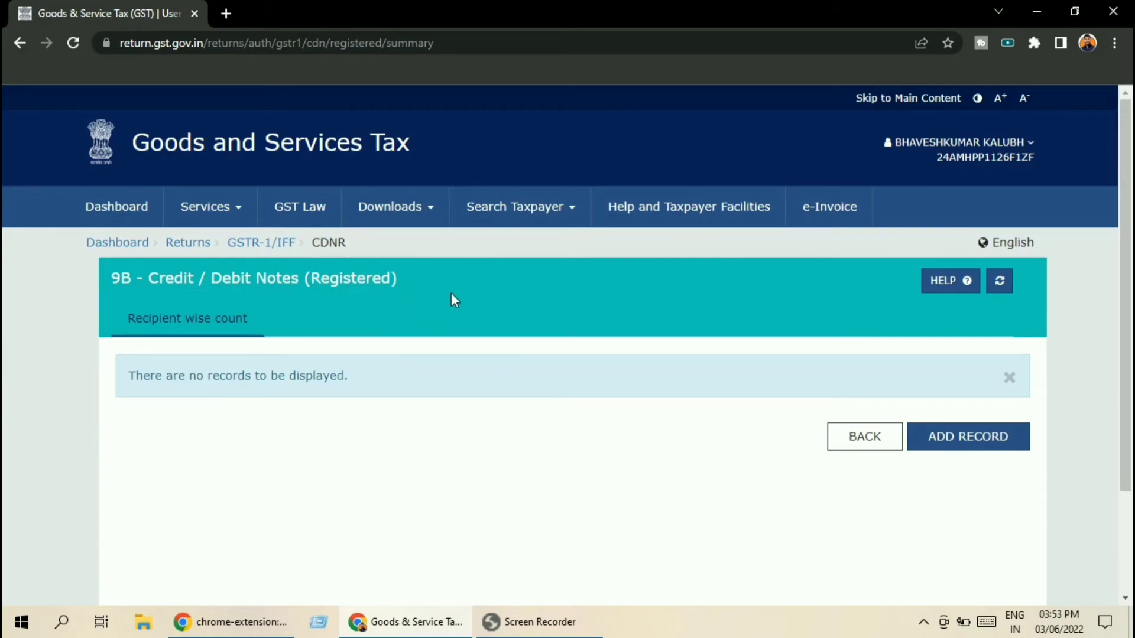
{"action": "left_click", "coordinate": [957, 439]}
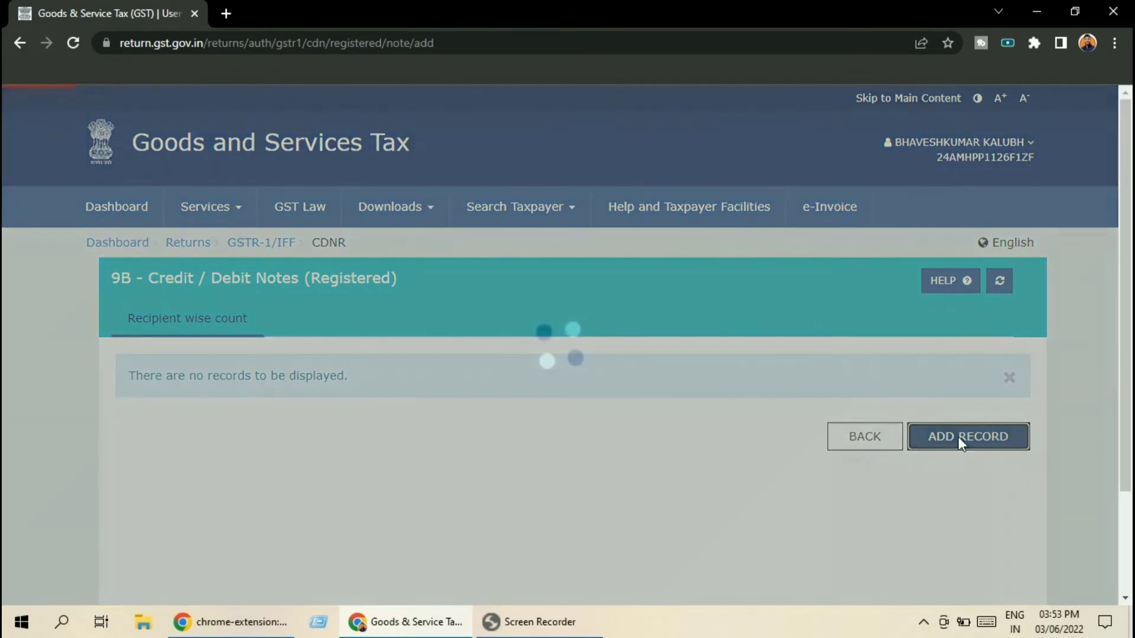
Step: Examine the registered credit/debit note form's supply checkboxes, recipient GSTIN/UIN field and note details
{"action": "scroll", "coordinate": [458, 311], "scroll_direction": "down", "scroll_amount": 3}
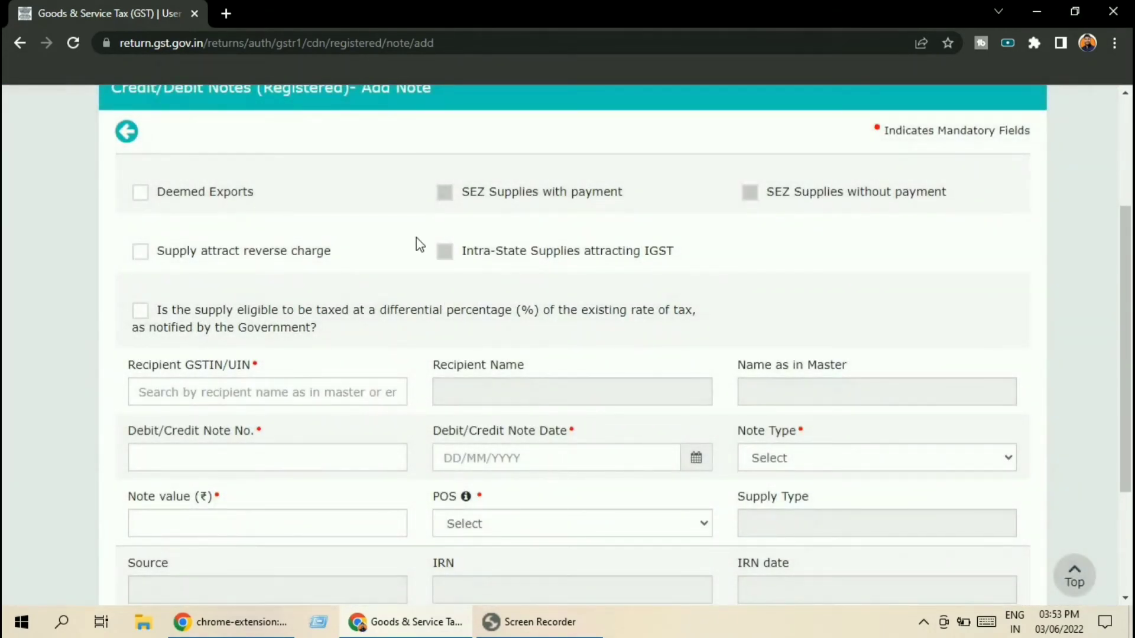
{"action": "scroll", "coordinate": [326, 280], "scroll_direction": "down", "scroll_amount": 1}
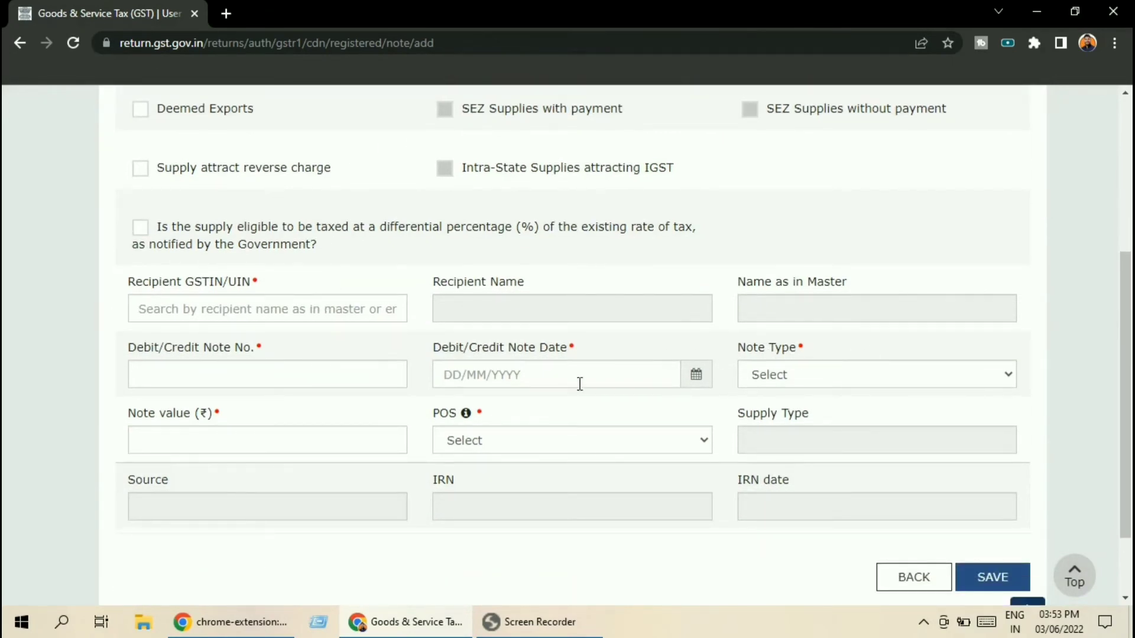
{"action": "scroll", "coordinate": [425, 372], "scroll_direction": "down", "scroll_amount": 2}
{"action": "scroll", "coordinate": [427, 408], "scroll_direction": "up", "scroll_amount": 2}
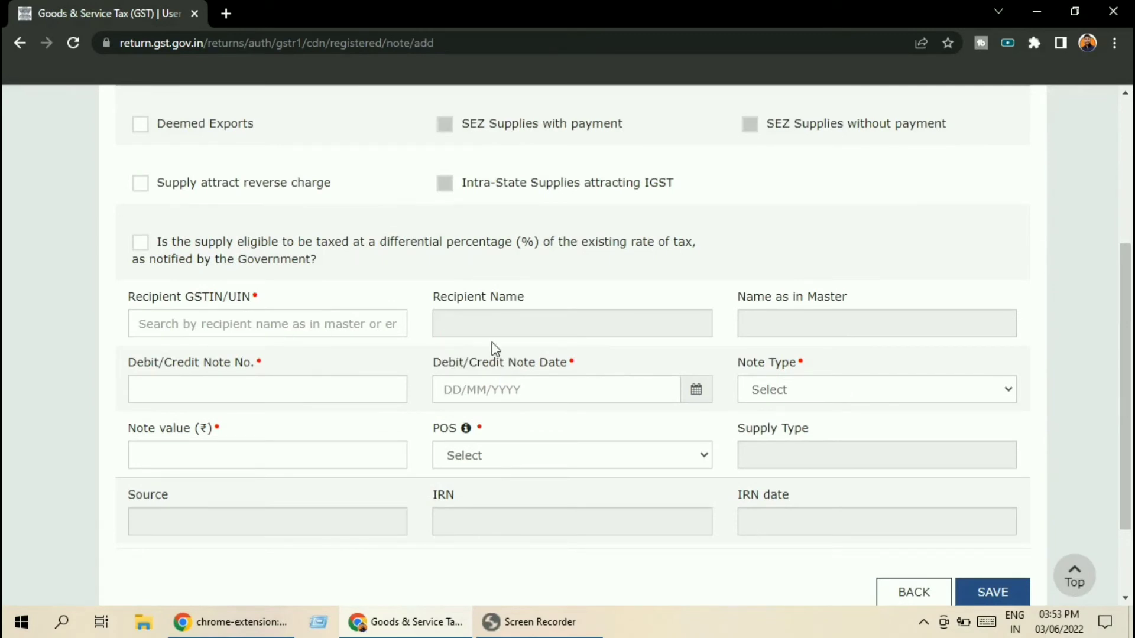
{"action": "scroll", "coordinate": [474, 354], "scroll_direction": "down", "scroll_amount": 1}
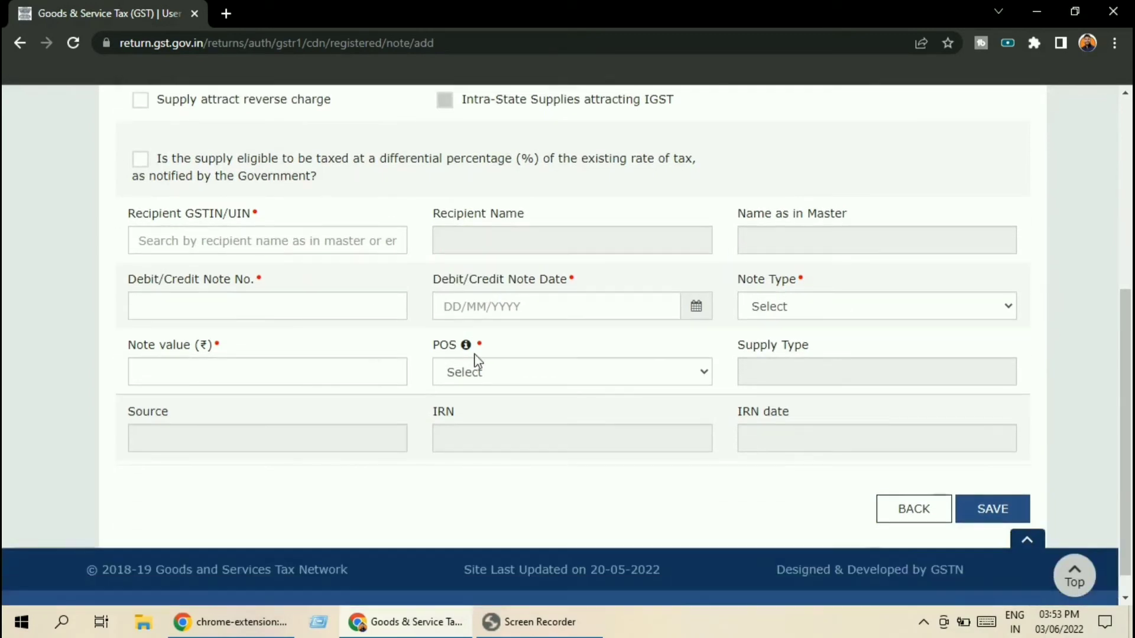
Step: Review the note number, Note Type options, note value and POS list without choosing any, and leave the note unsaved
{"action": "left_click", "coordinate": [261, 305]}
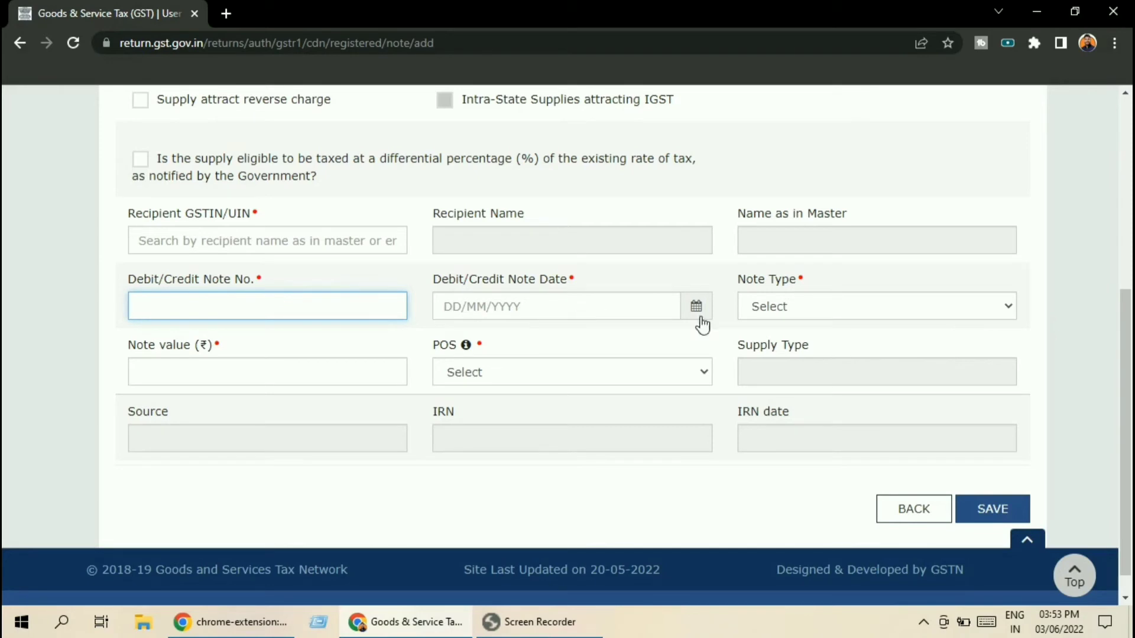
{"action": "left_click", "coordinate": [1009, 317]}
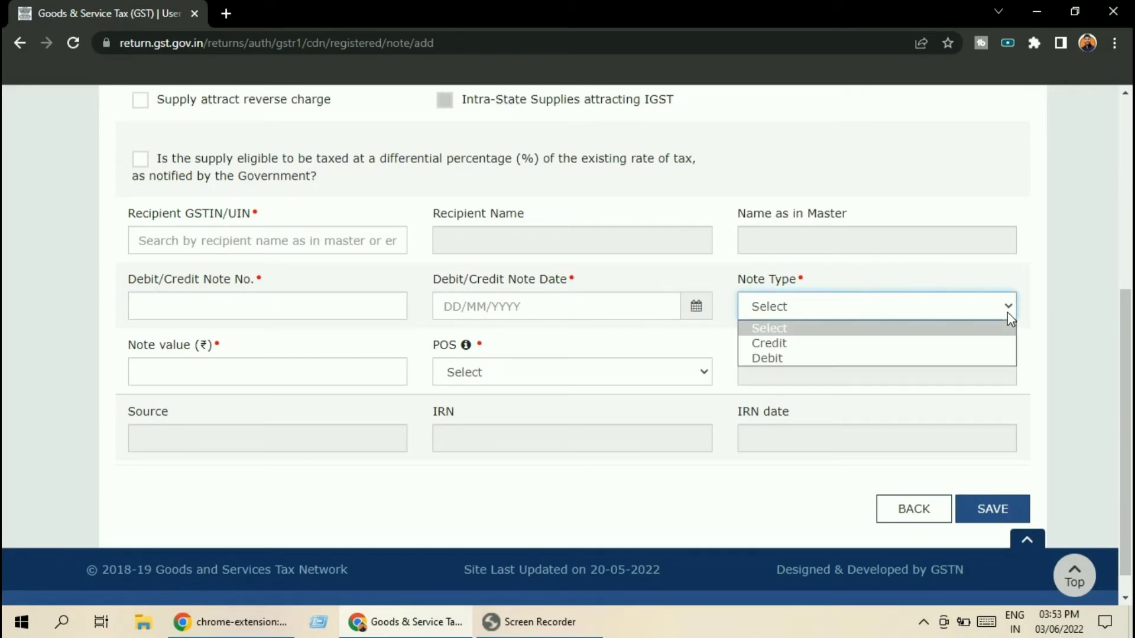
{"action": "left_click", "coordinate": [1008, 313]}
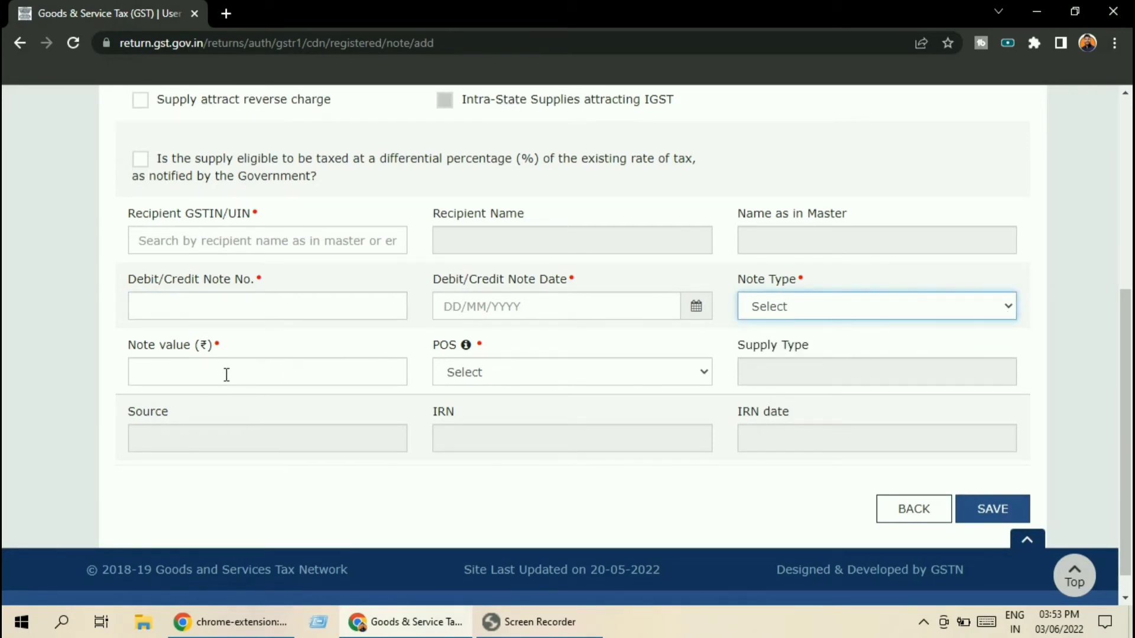
{"action": "left_click", "coordinate": [199, 373]}
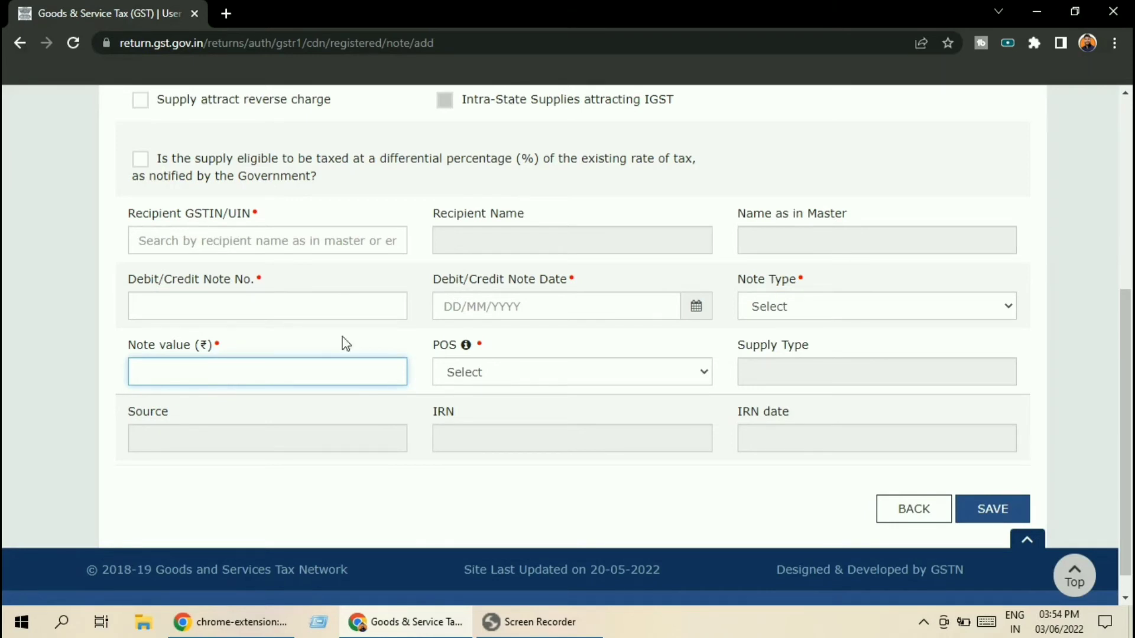
{"action": "left_click", "coordinate": [703, 372]}
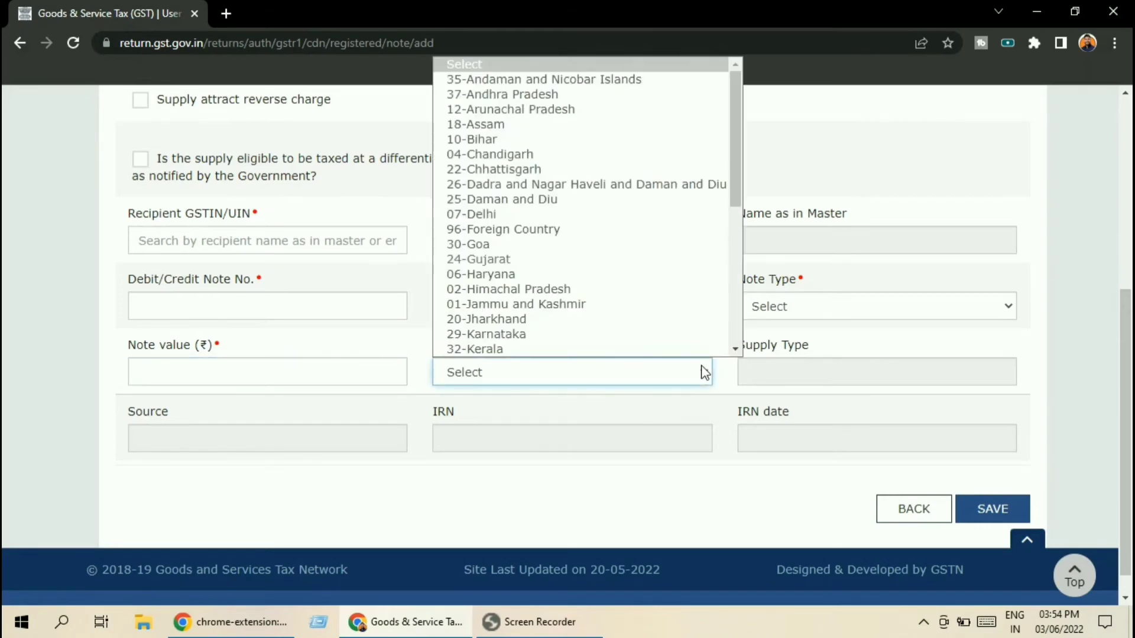
{"action": "left_click", "coordinate": [705, 372]}
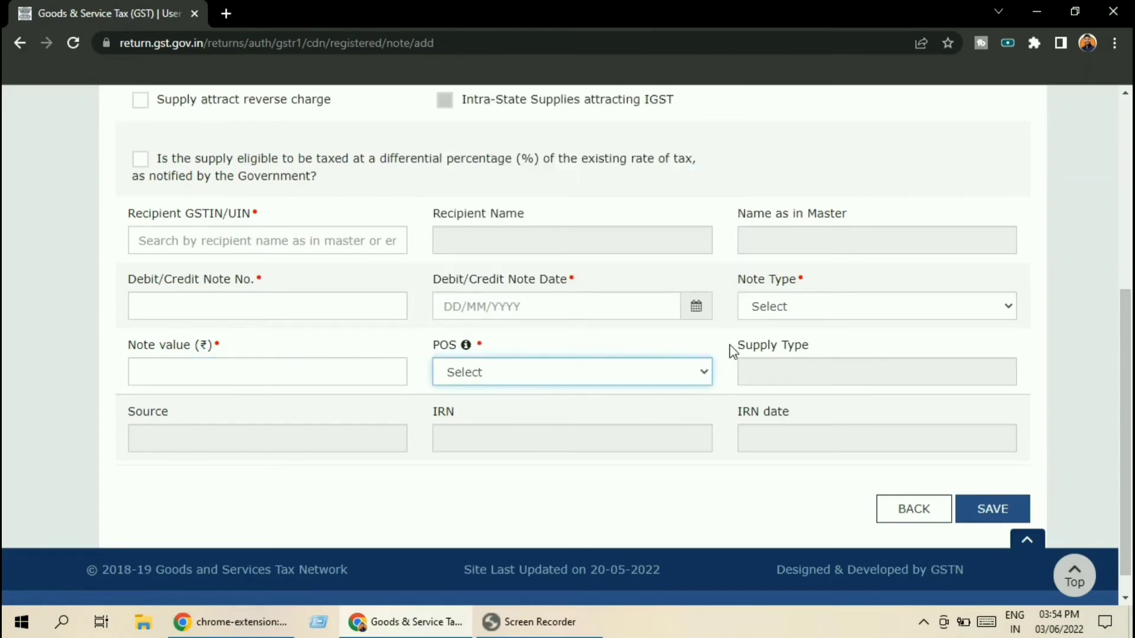
{"action": "left_click", "coordinate": [895, 507]}
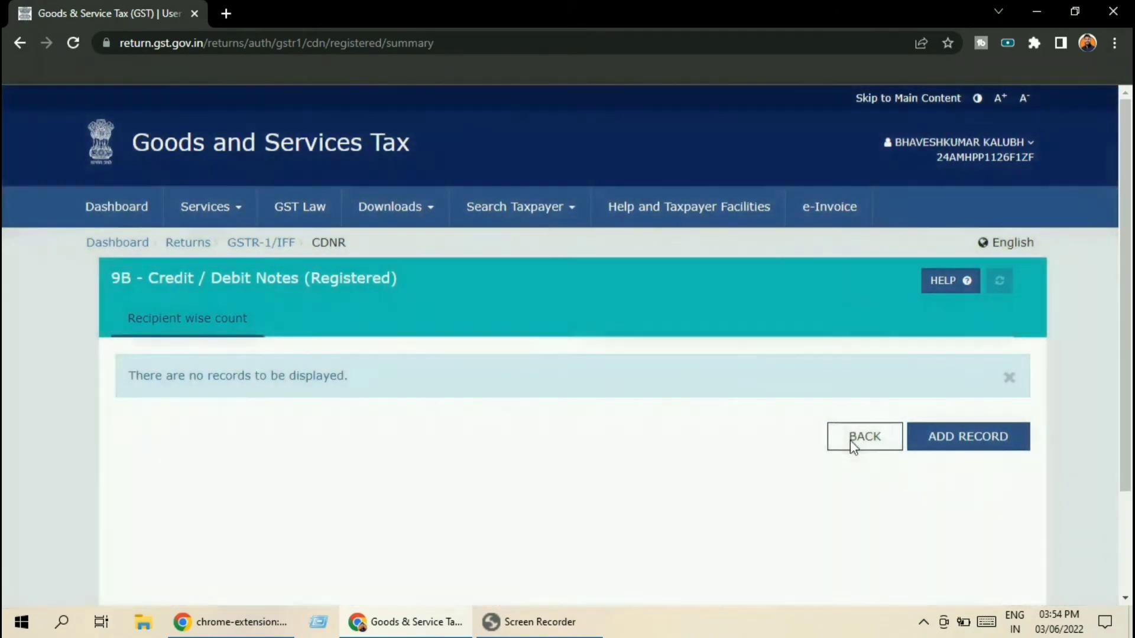
Step: Return to the GSTR-1 overview and start a new record under 9B - Credit / Debit Notes (Unregistered)
{"action": "left_click", "coordinate": [852, 441]}
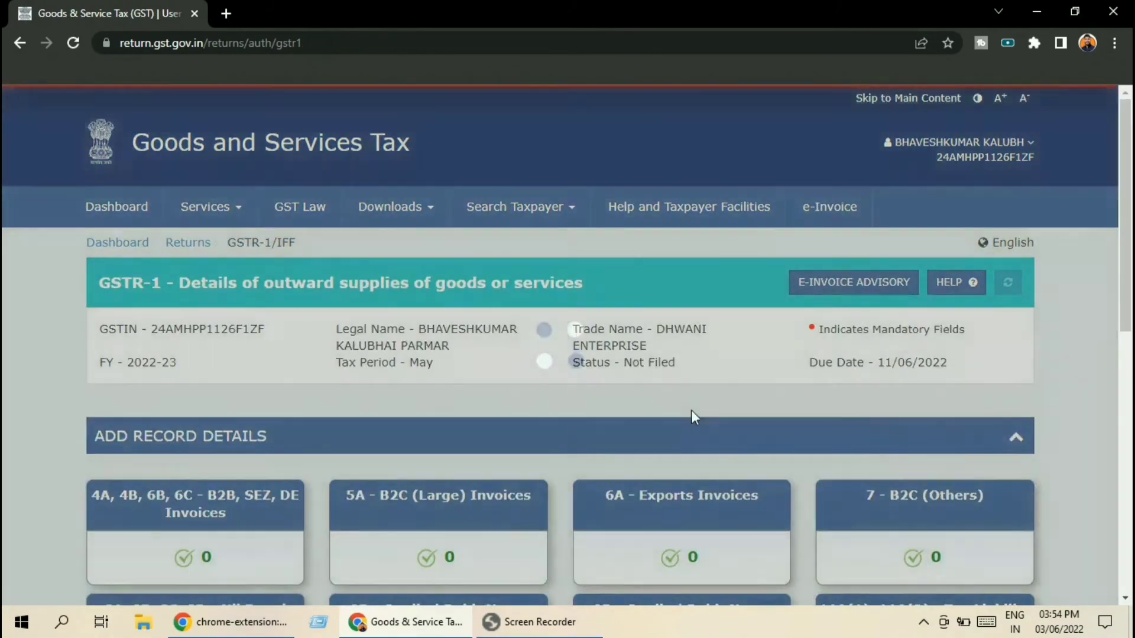
{"action": "scroll", "coordinate": [686, 402], "scroll_direction": "down", "scroll_amount": 6}
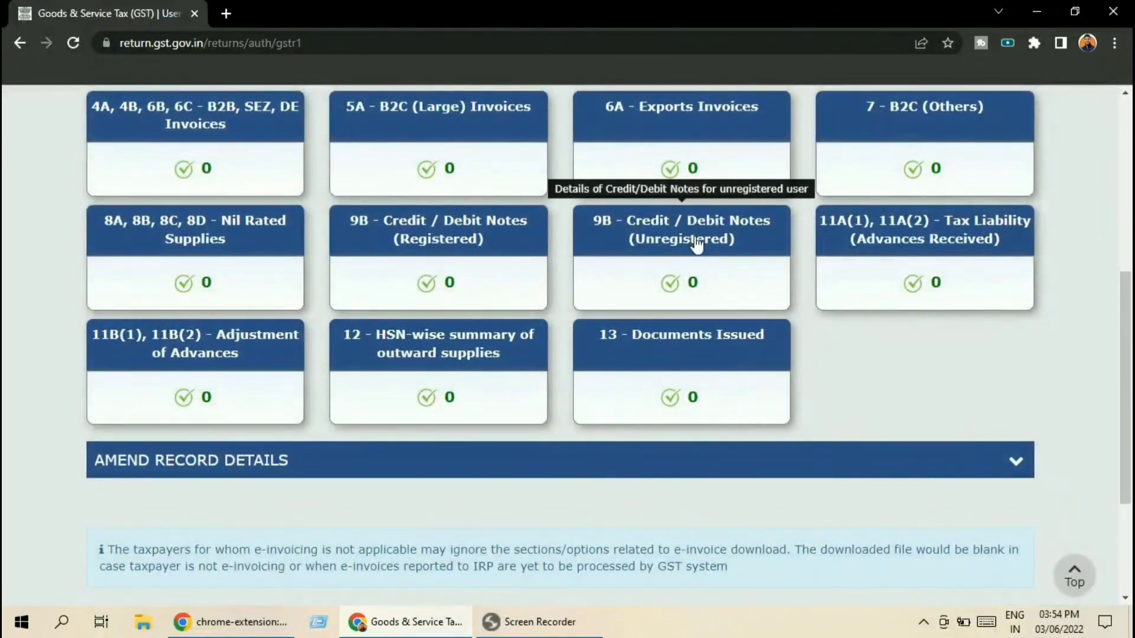
{"action": "left_click", "coordinate": [697, 242]}
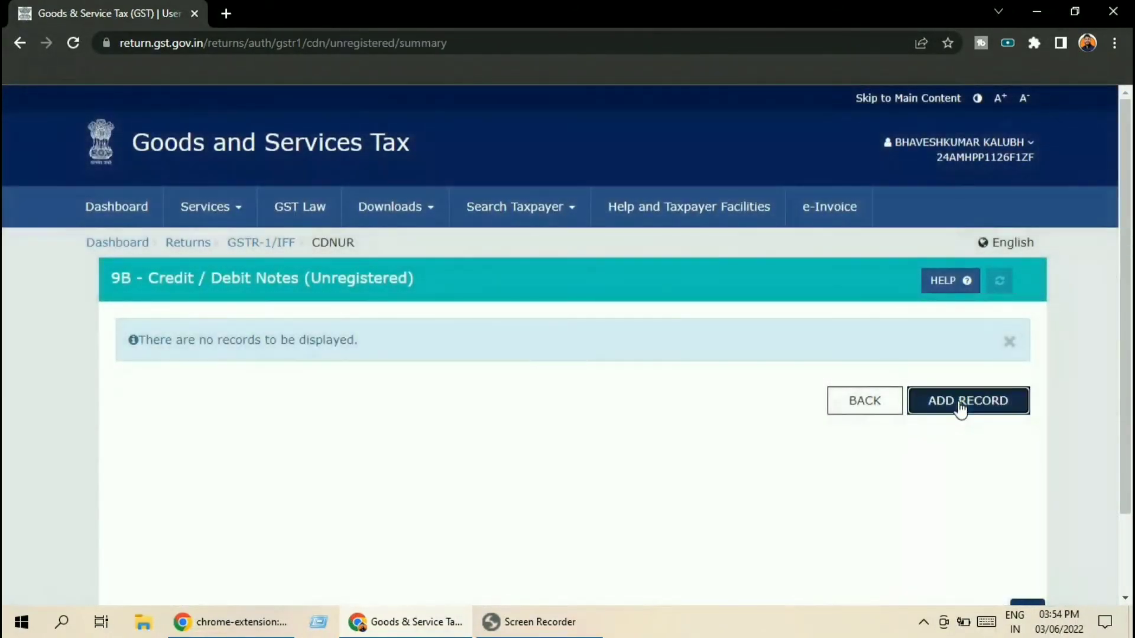
{"action": "left_click", "coordinate": [959, 402]}
Step: Review the unregistered credit/debit note's detail fields and rate-wise item table, then return to the GSTR-1 overview without saving
{"action": "scroll", "coordinate": [609, 346], "scroll_direction": "down", "scroll_amount": 10}
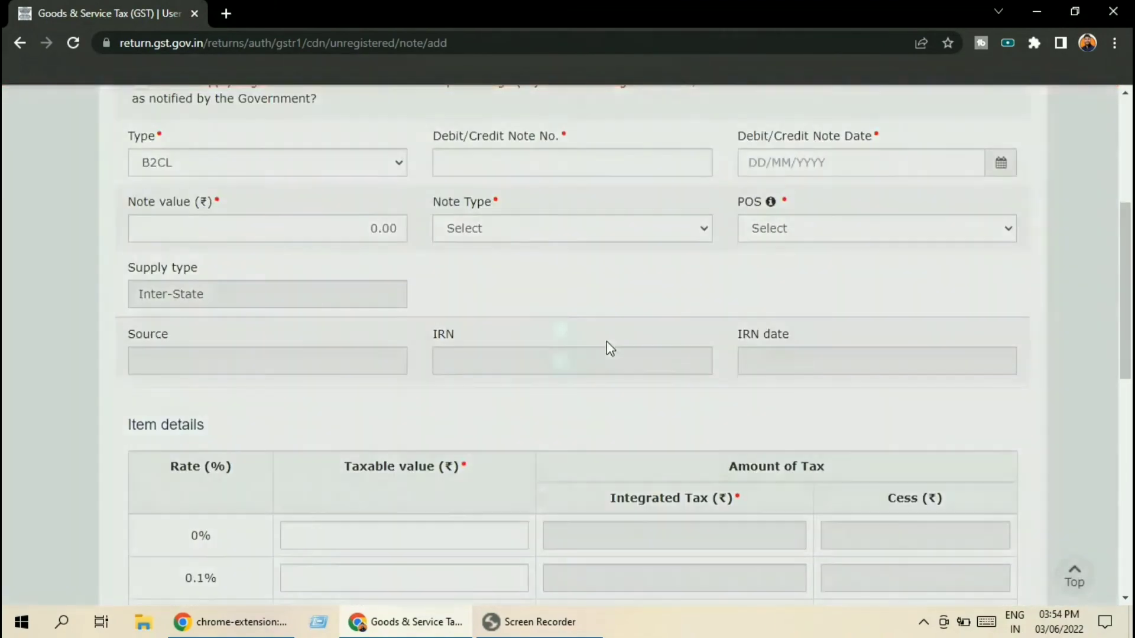
{"action": "scroll", "coordinate": [606, 339], "scroll_direction": "down", "scroll_amount": 2}
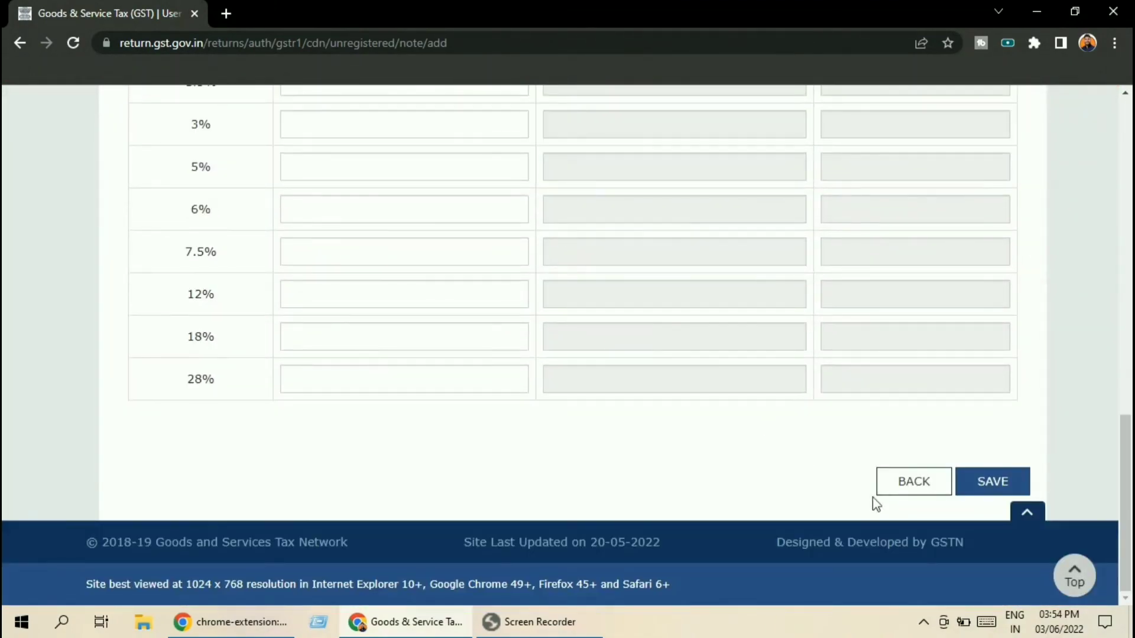
{"action": "left_click", "coordinate": [914, 488]}
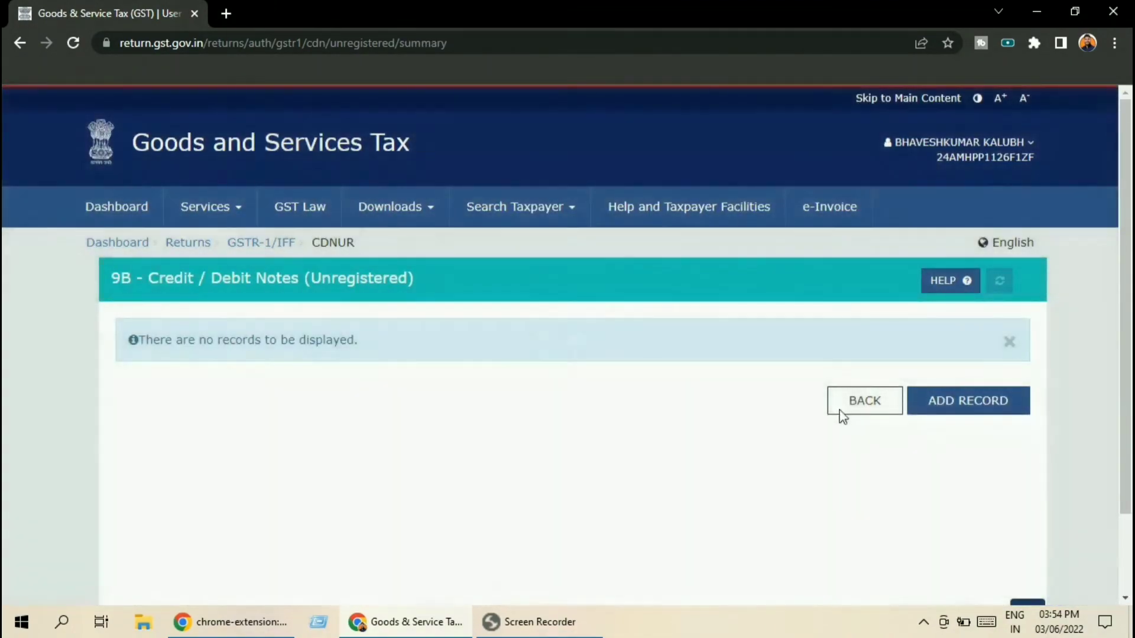
{"action": "left_click", "coordinate": [847, 403]}
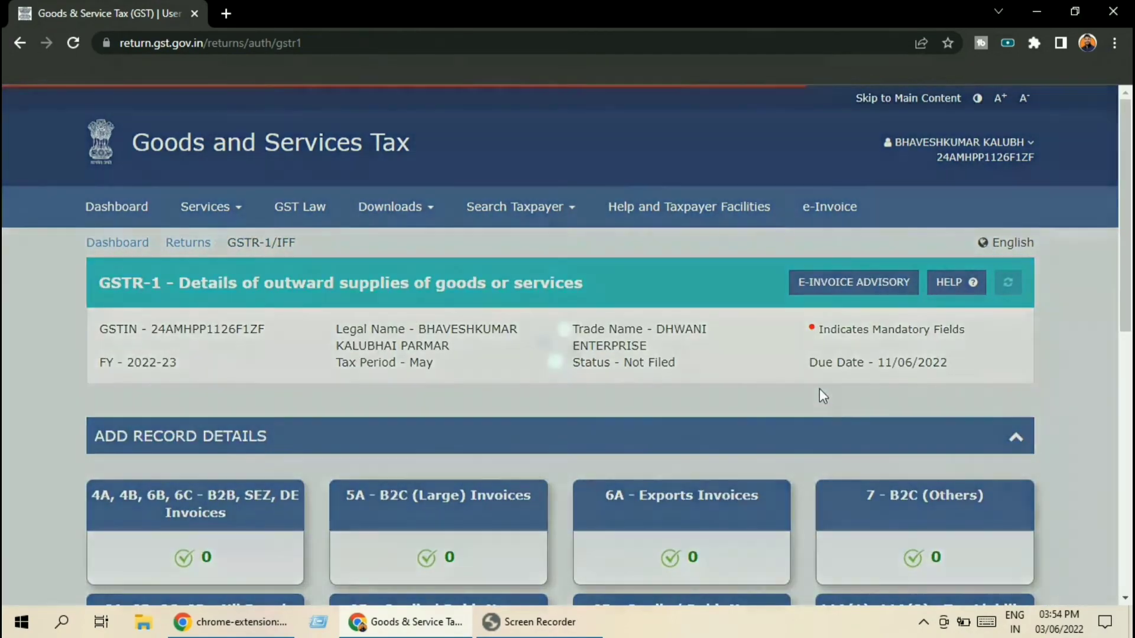
Step: Add state-wise details under 11A(1), 11A(2) - Tax Liability (Advances Received) with POS 24-Gujarat
{"action": "scroll", "coordinate": [700, 318], "scroll_direction": "down", "scroll_amount": 6}
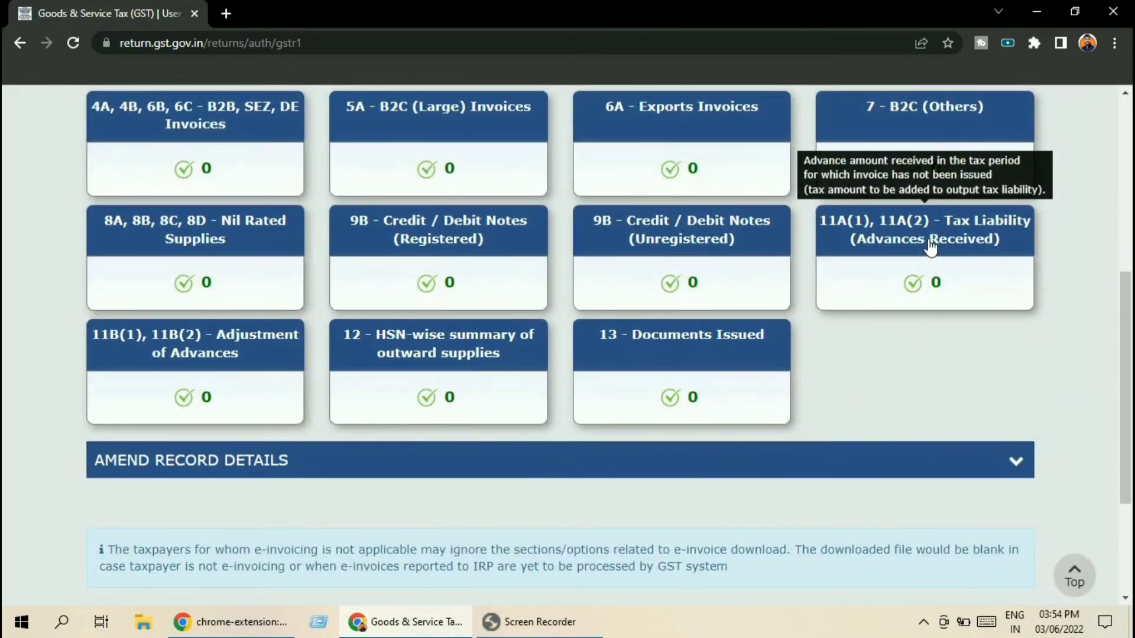
{"action": "left_click", "coordinate": [931, 247]}
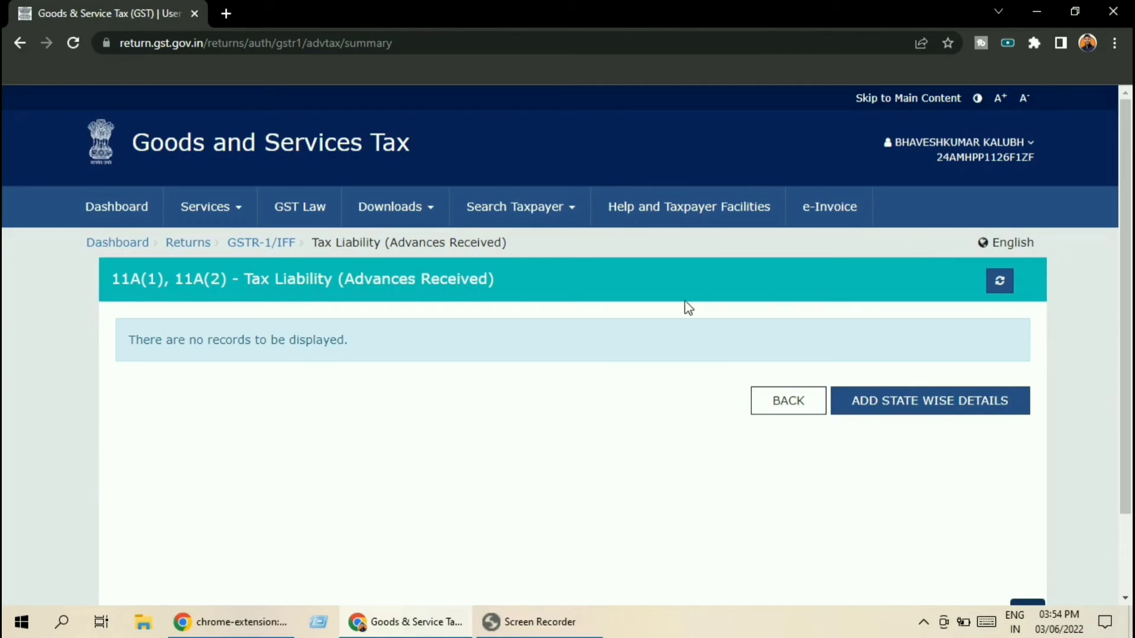
{"action": "left_click", "coordinate": [901, 408]}
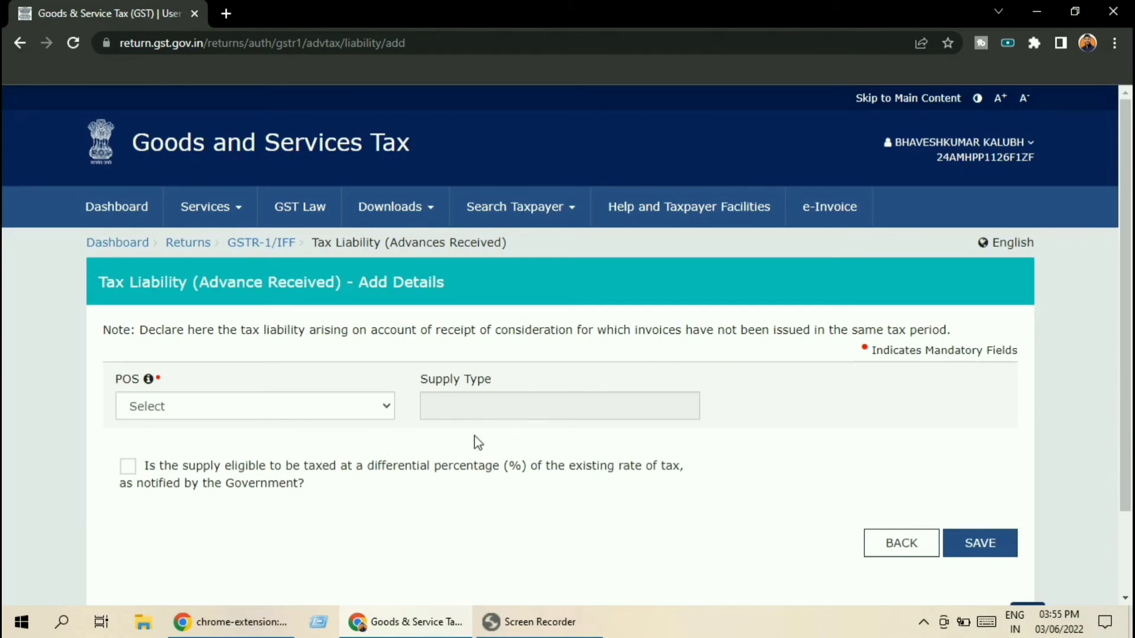
{"action": "left_click", "coordinate": [386, 406]}
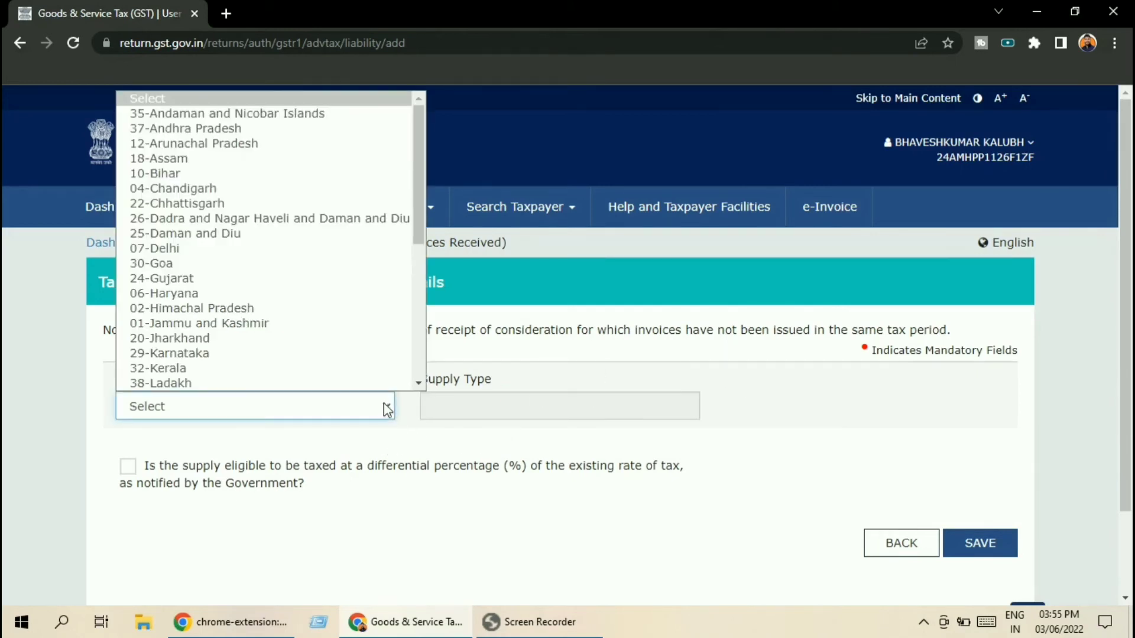
{"action": "left_click", "coordinate": [223, 278]}
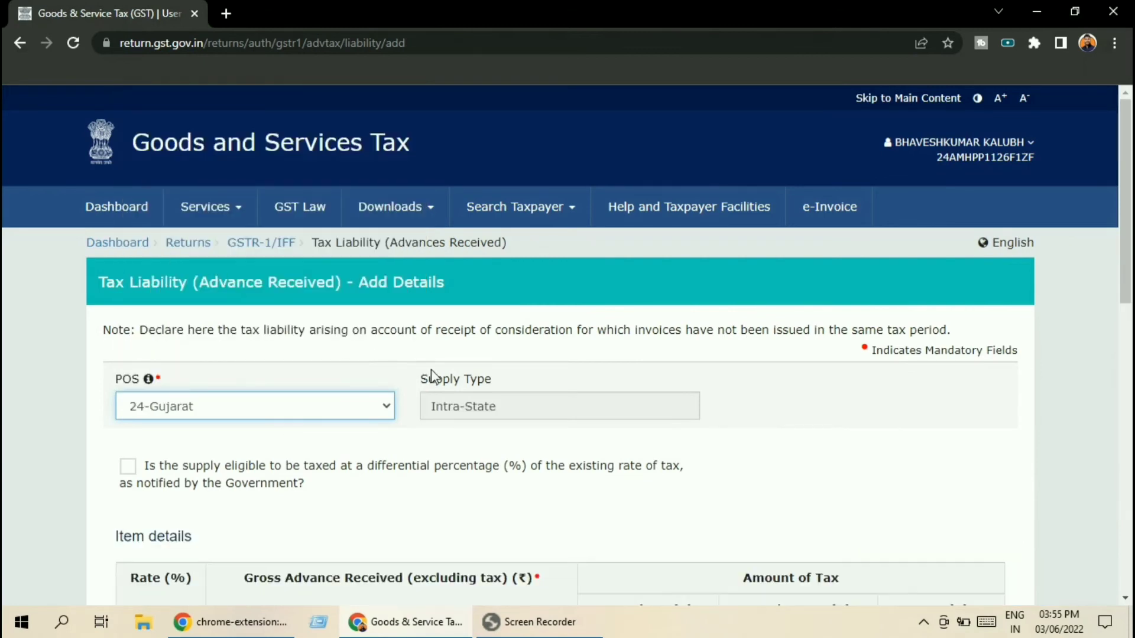
Step: Review the rate-wise Gross Advance Received table, including the 18% row, then return to the GSTR-1 overview without saving
{"action": "scroll", "coordinate": [431, 377], "scroll_direction": "down", "scroll_amount": 7}
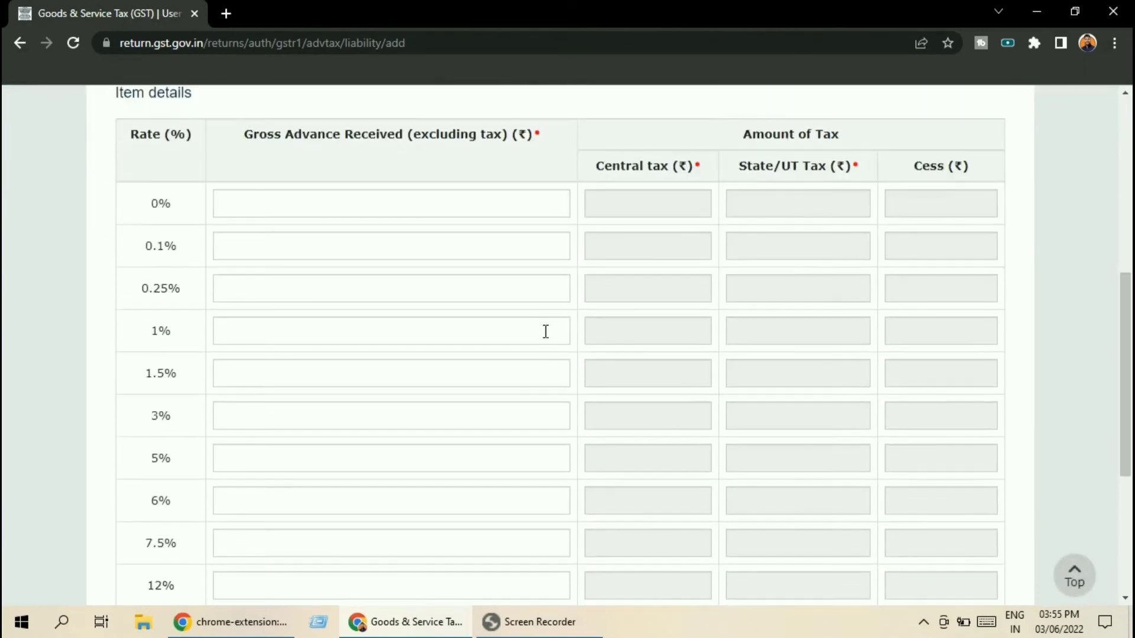
{"action": "scroll", "coordinate": [487, 346], "scroll_direction": "down", "scroll_amount": 2}
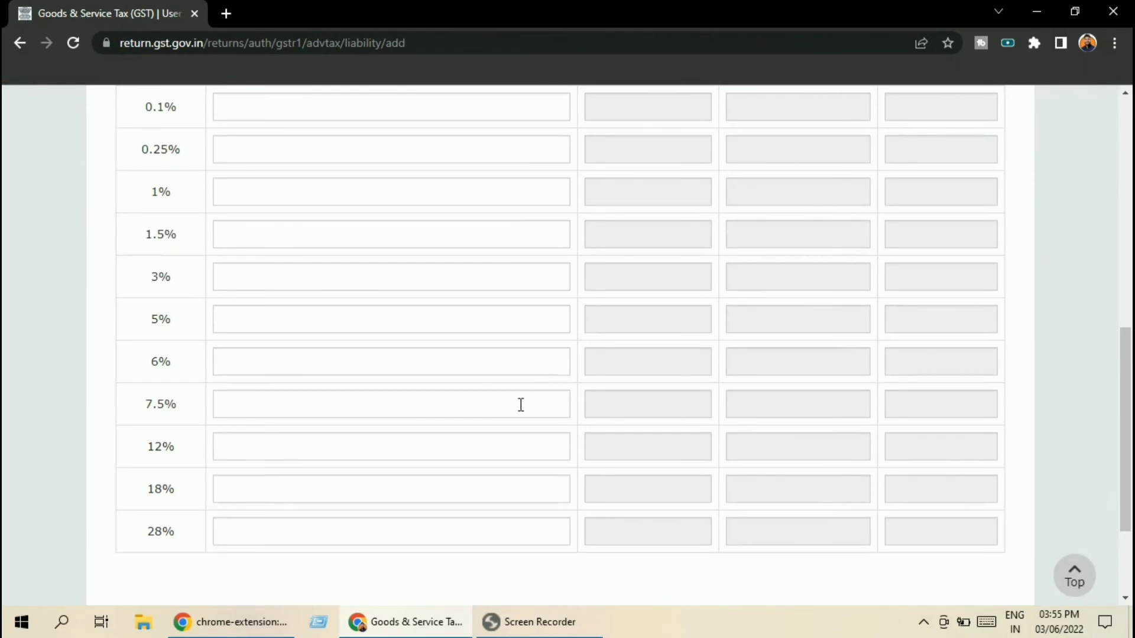
{"action": "left_click", "coordinate": [546, 487]}
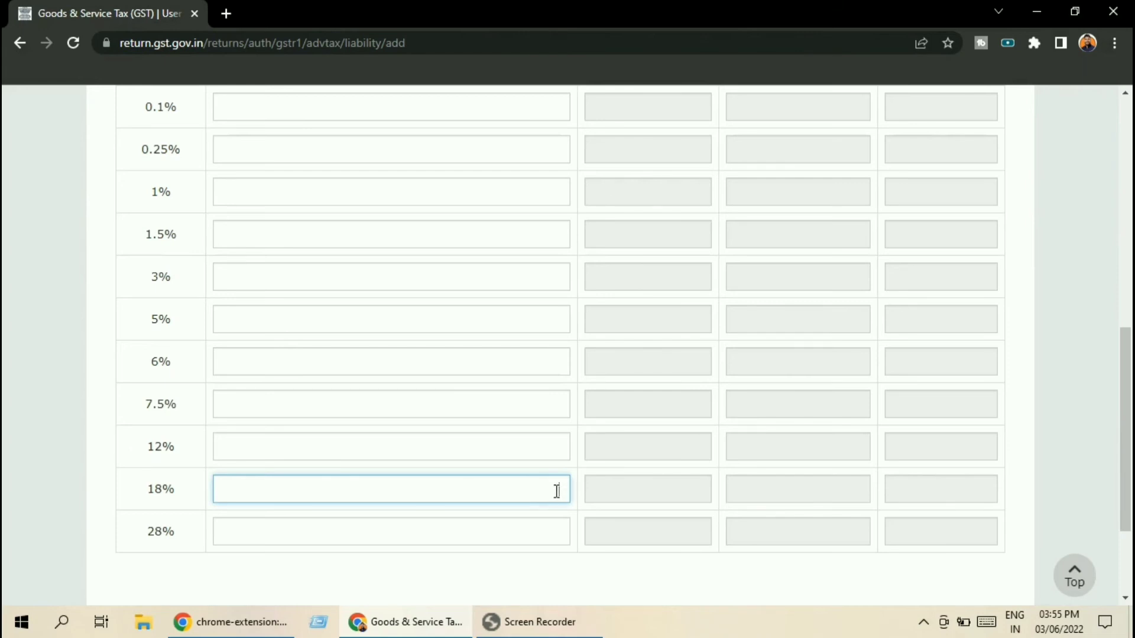
{"action": "scroll", "coordinate": [557, 491], "scroll_direction": "up", "scroll_amount": 10}
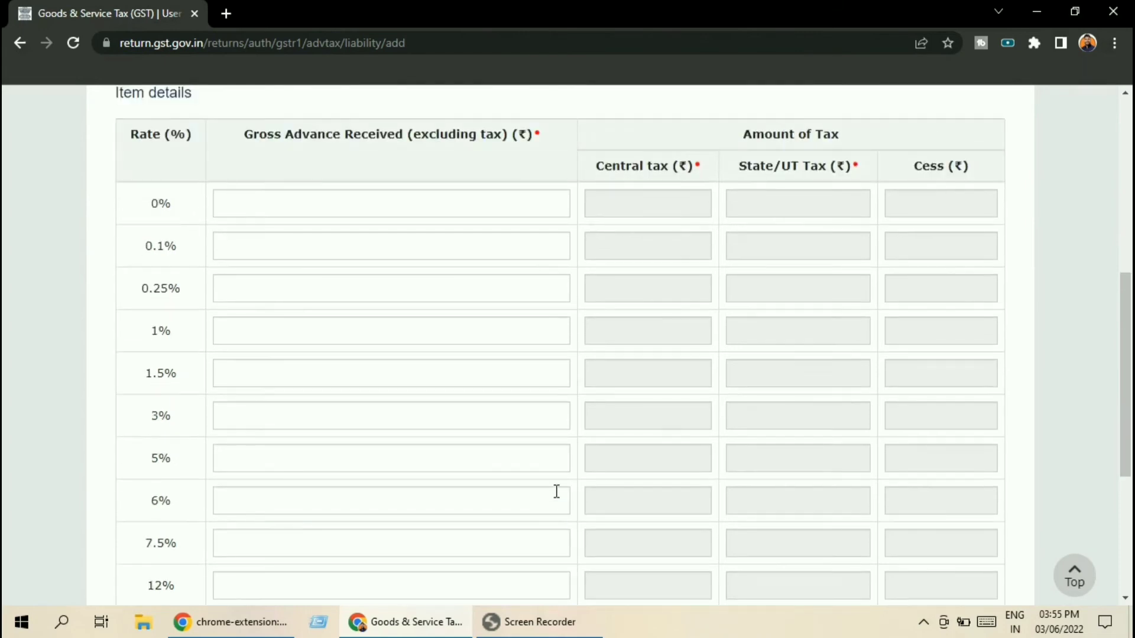
{"action": "scroll", "coordinate": [704, 433], "scroll_direction": "down", "scroll_amount": 10}
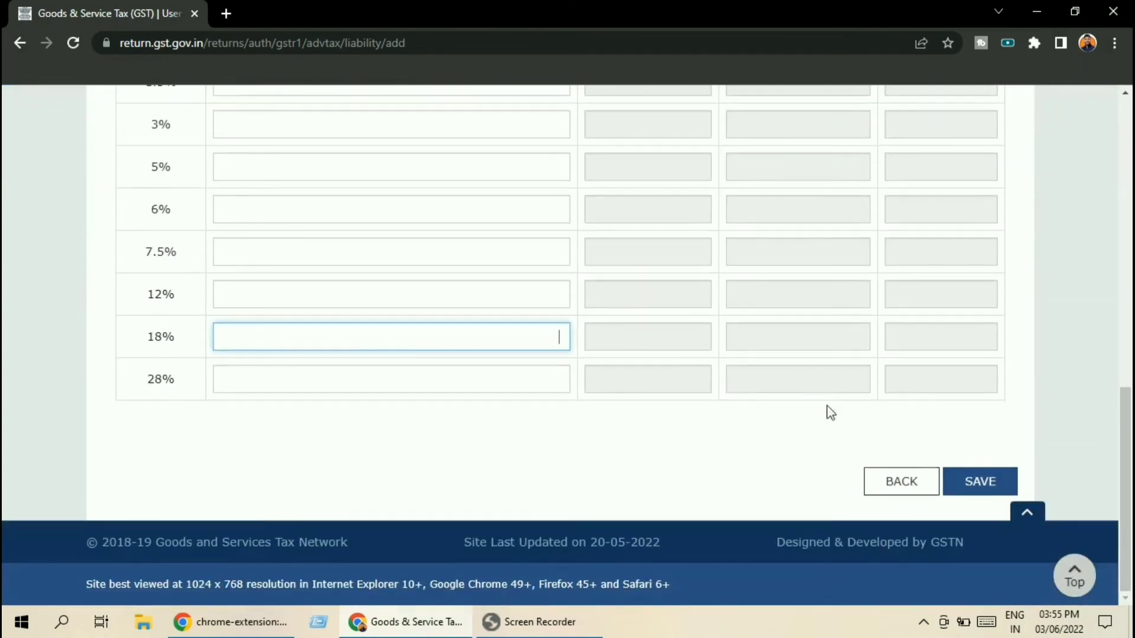
{"action": "left_click", "coordinate": [886, 481]}
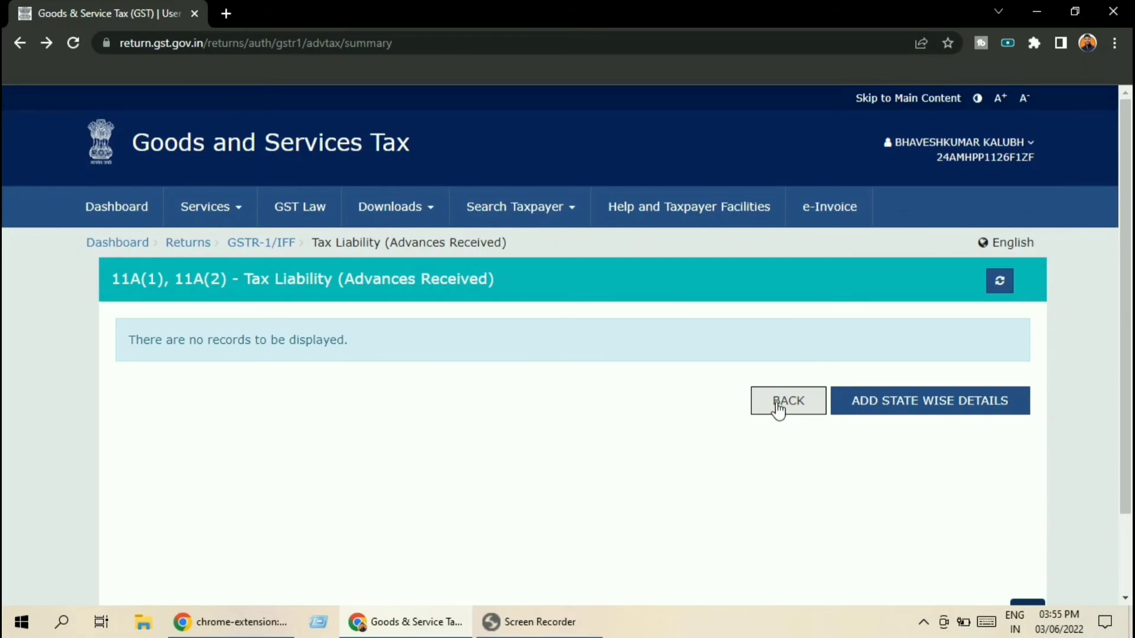
{"action": "left_click", "coordinate": [778, 407]}
Step: Add state-wise details under 11B(1), 11B(2) - Adjustment of Advances with POS 24-Gujarat
{"action": "scroll", "coordinate": [782, 395], "scroll_direction": "down", "scroll_amount": 3}
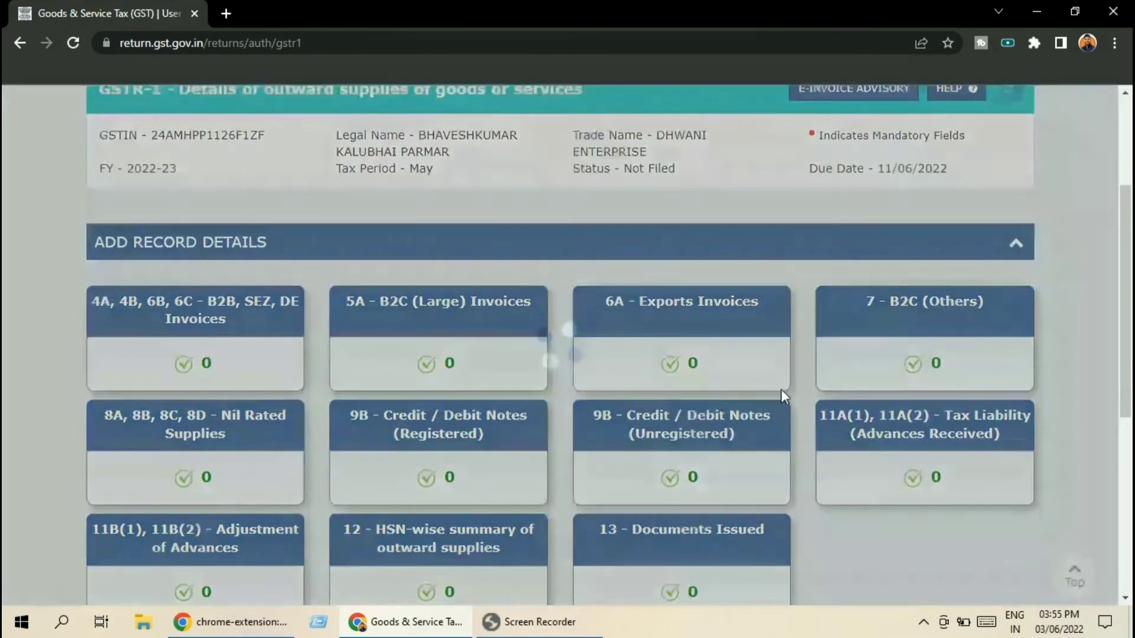
{"action": "scroll", "coordinate": [782, 389], "scroll_direction": "down", "scroll_amount": 3}
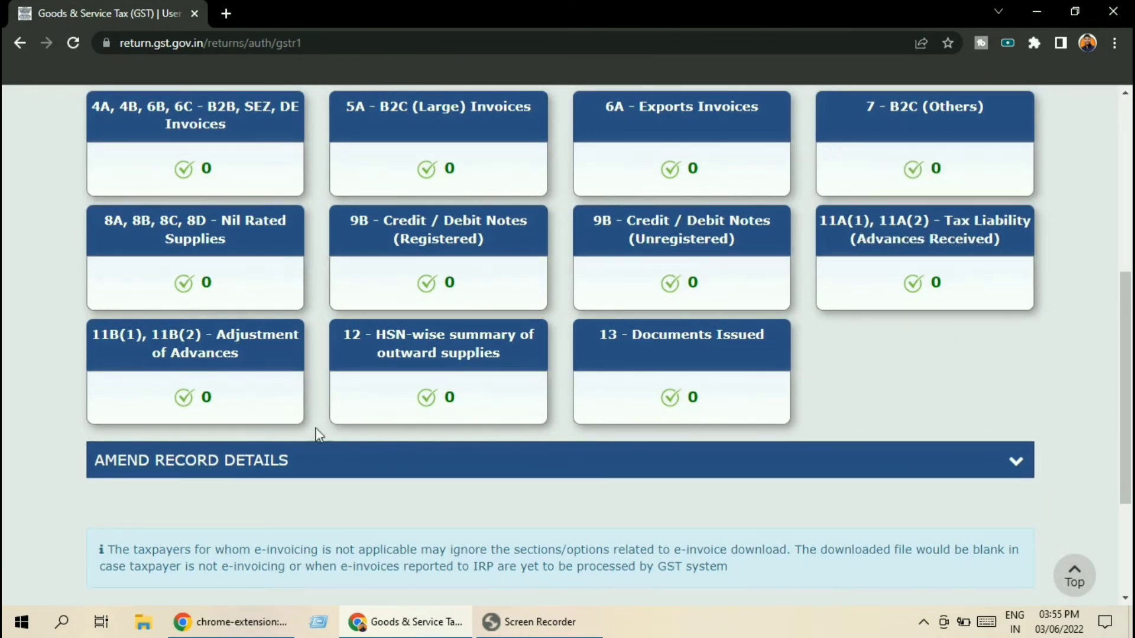
{"action": "mouse_move", "coordinate": [210, 362]}
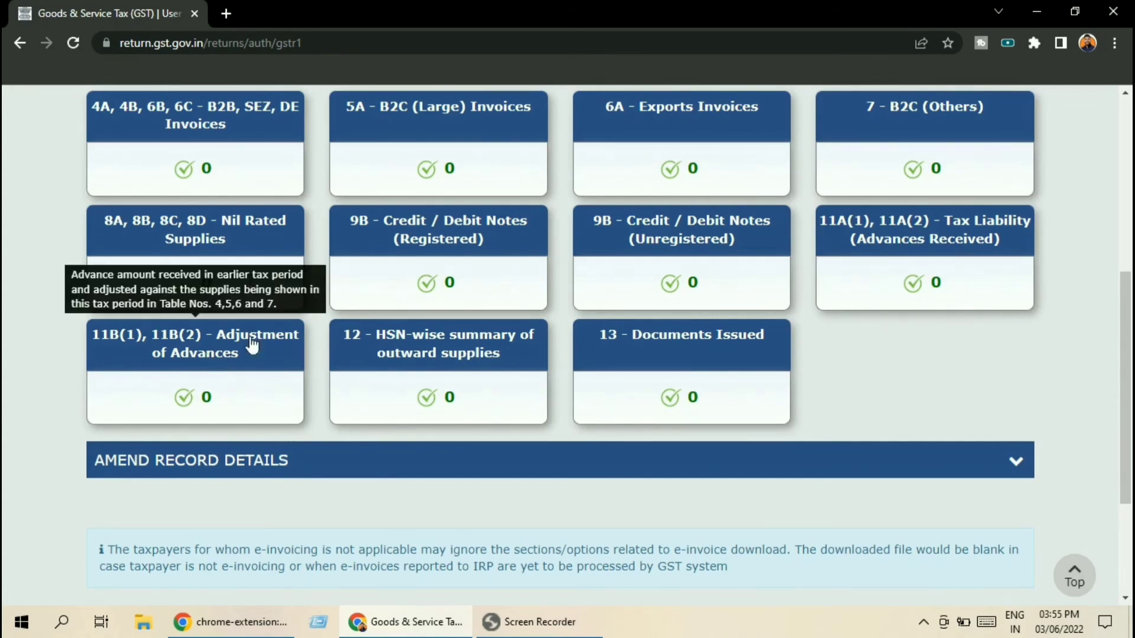
{"action": "mouse_move", "coordinate": [943, 245]}
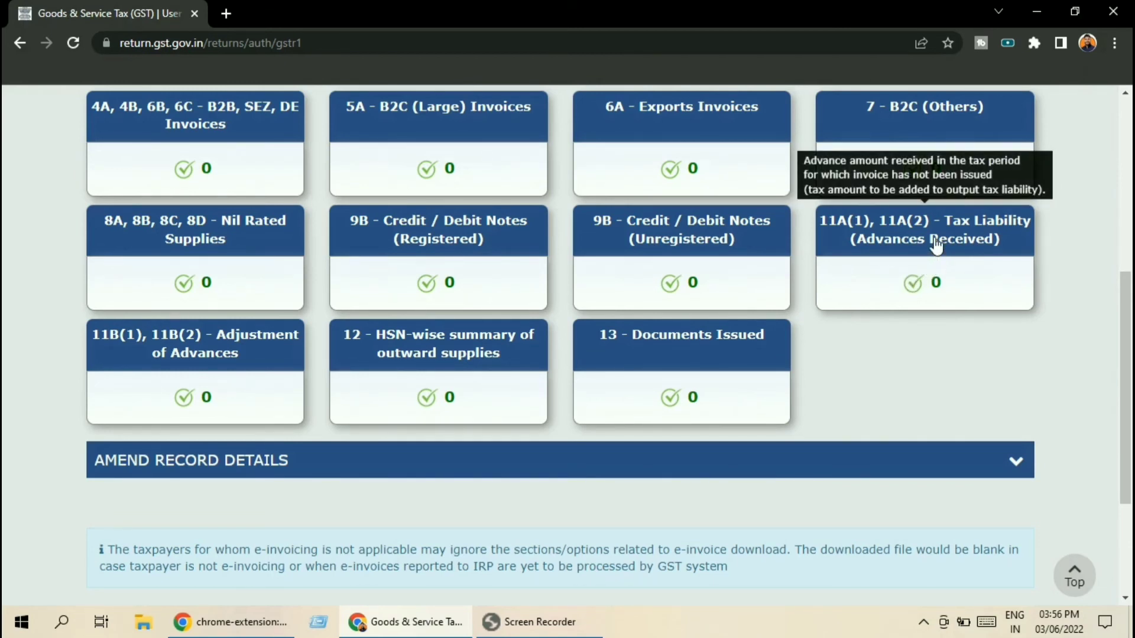
{"action": "left_click", "coordinate": [187, 353]}
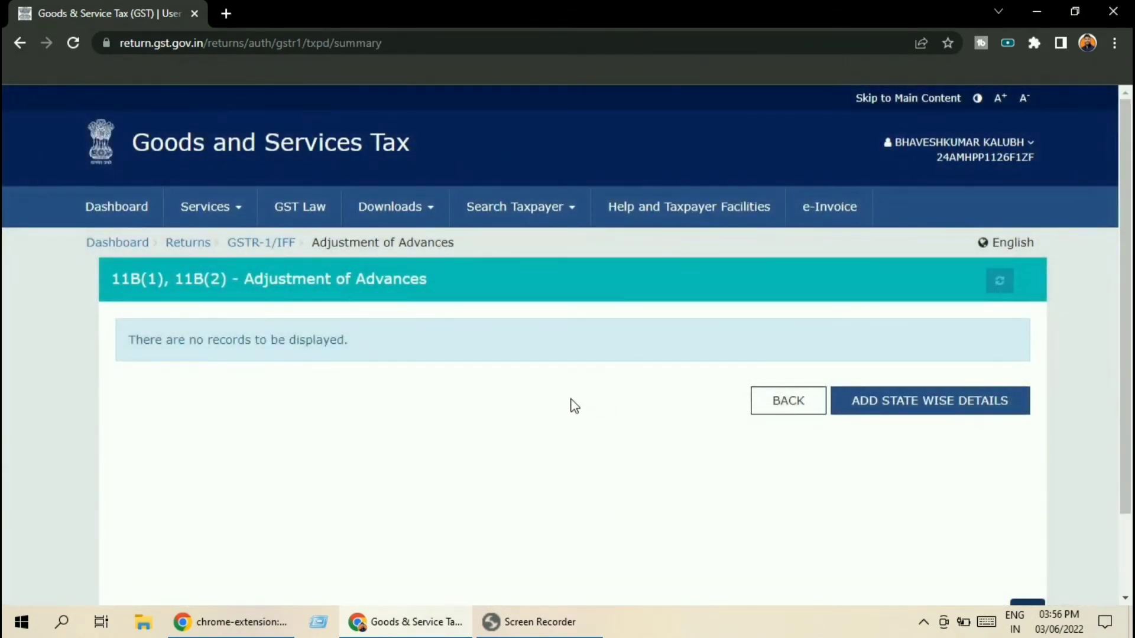
{"action": "left_click", "coordinate": [897, 403]}
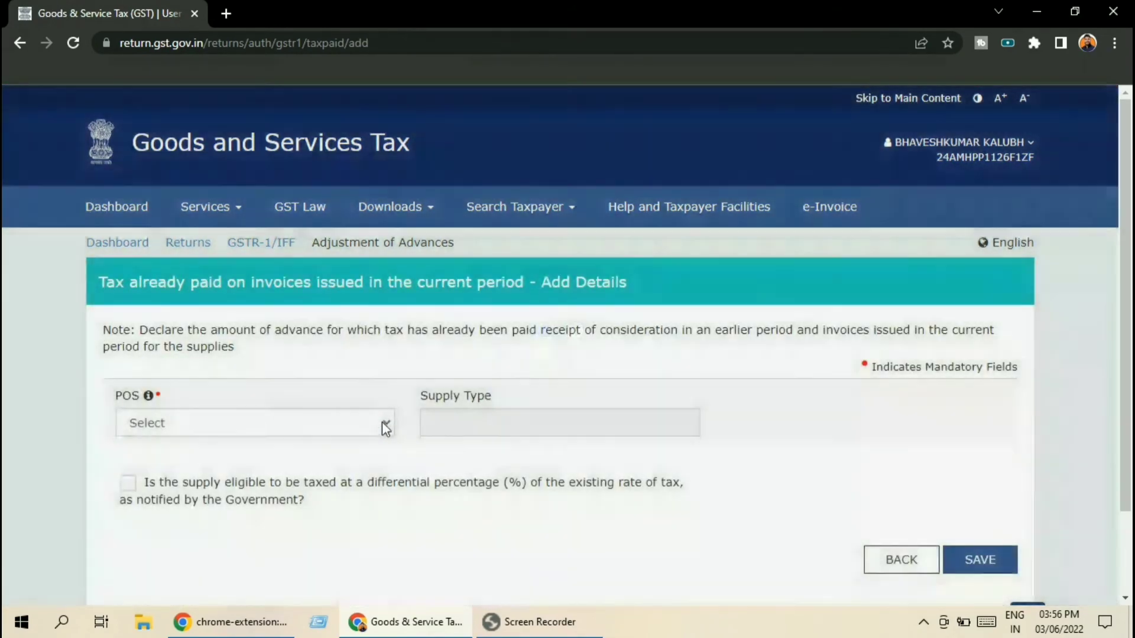
{"action": "left_click", "coordinate": [385, 425]}
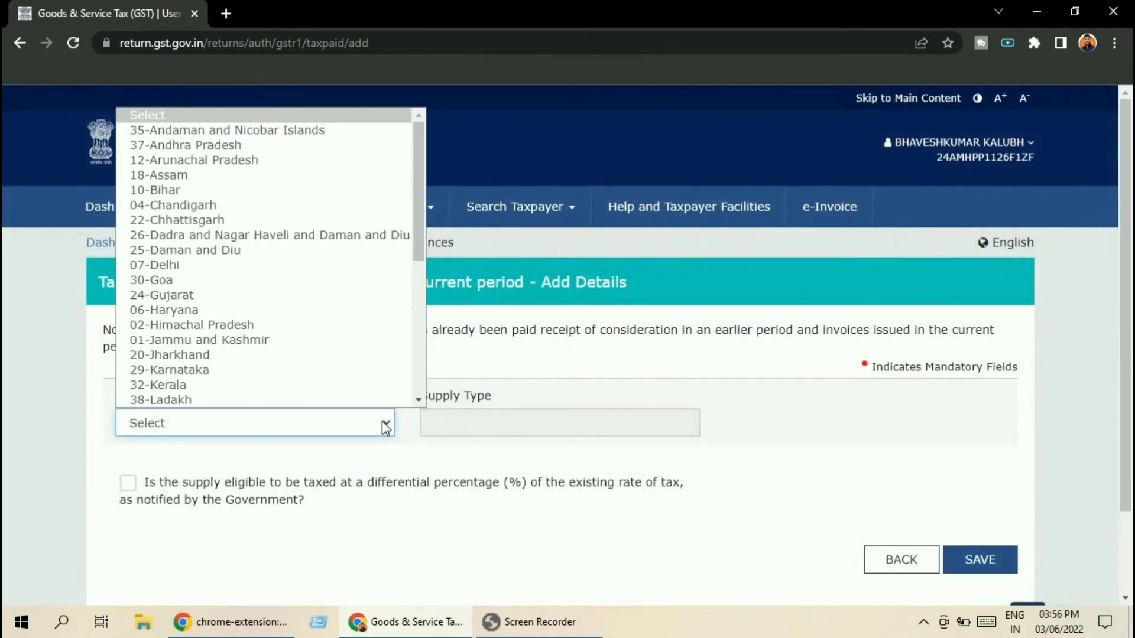
{"action": "left_click", "coordinate": [254, 295]}
Step: Review the rate-wise Gross Advance Adjusted table, then return to the GSTR-1 overview without saving
{"action": "scroll", "coordinate": [642, 342], "scroll_direction": "down", "scroll_amount": 7}
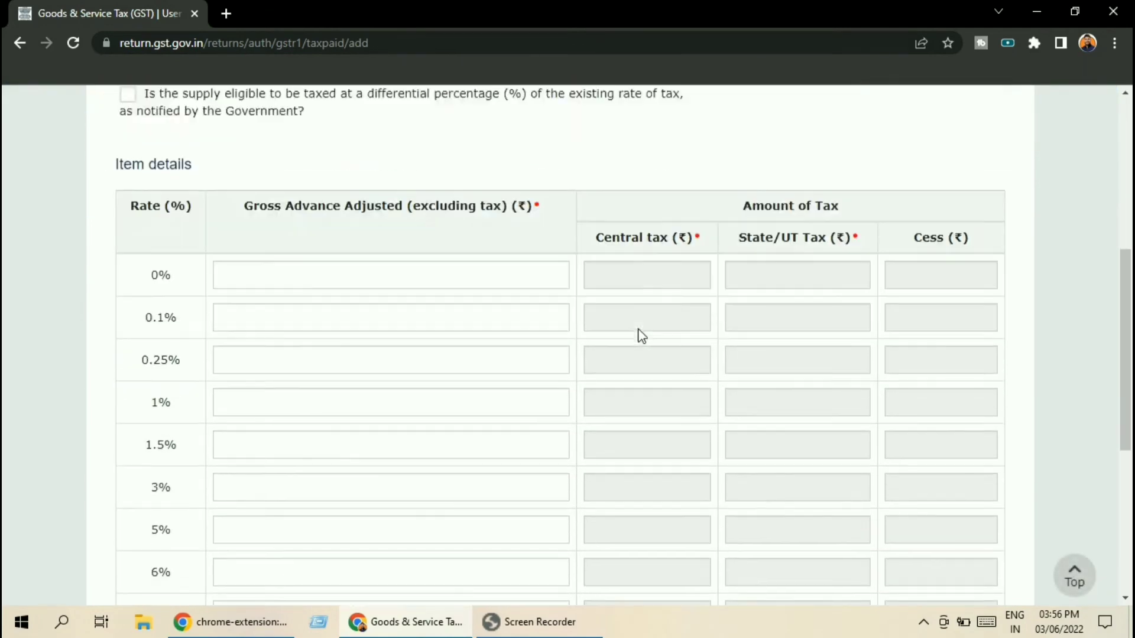
{"action": "scroll", "coordinate": [519, 402], "scroll_direction": "down", "scroll_amount": 5}
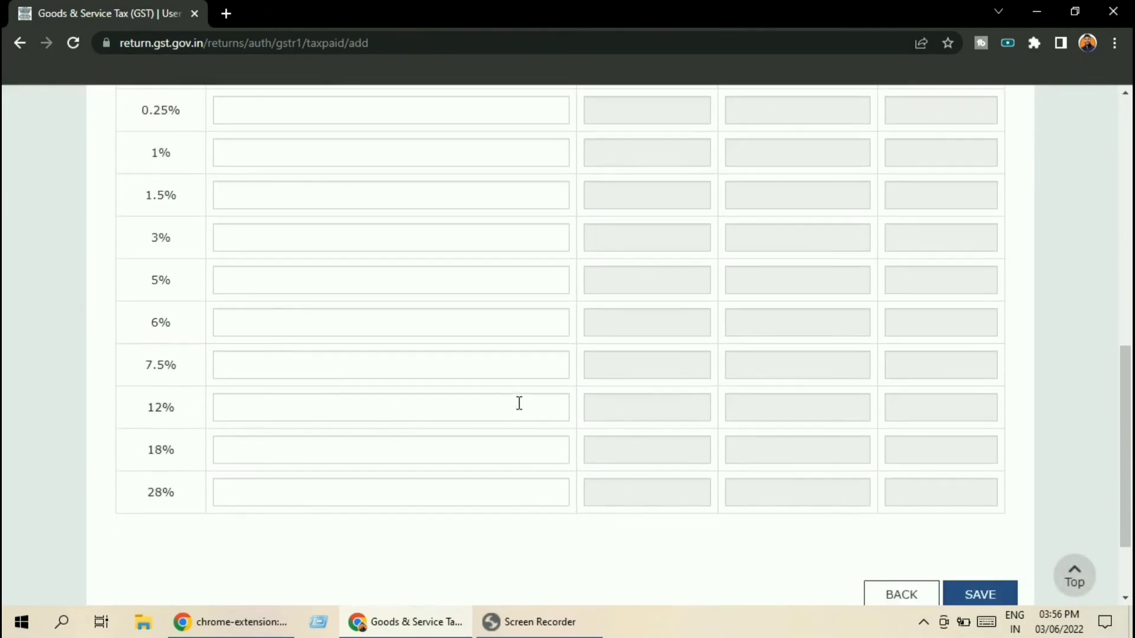
{"action": "left_click", "coordinate": [899, 476]}
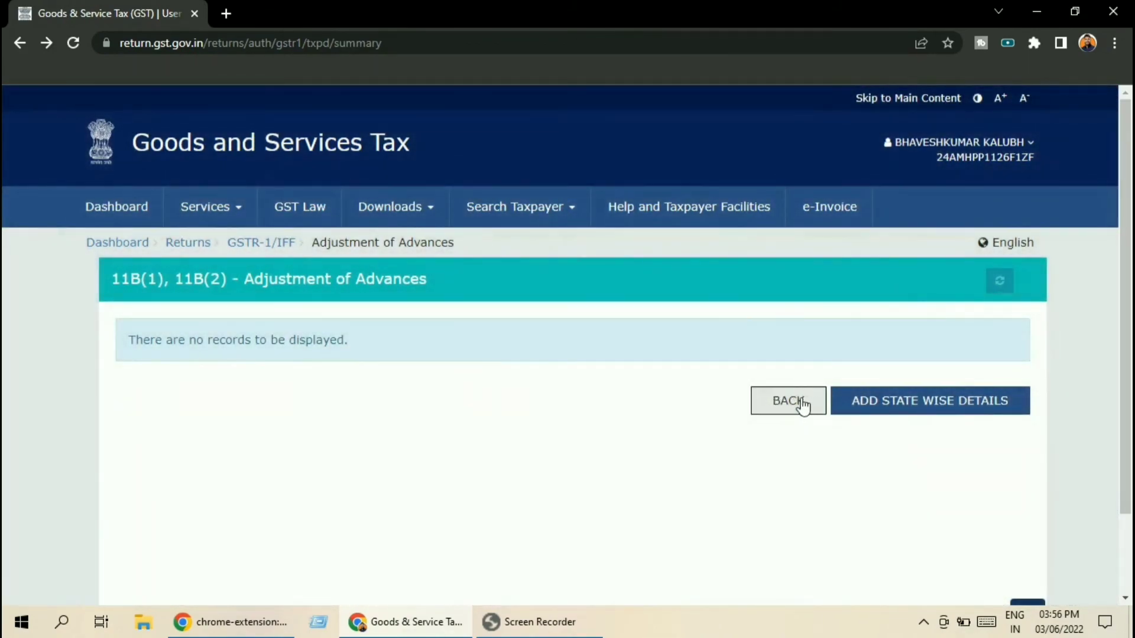
{"action": "left_click", "coordinate": [790, 402]}
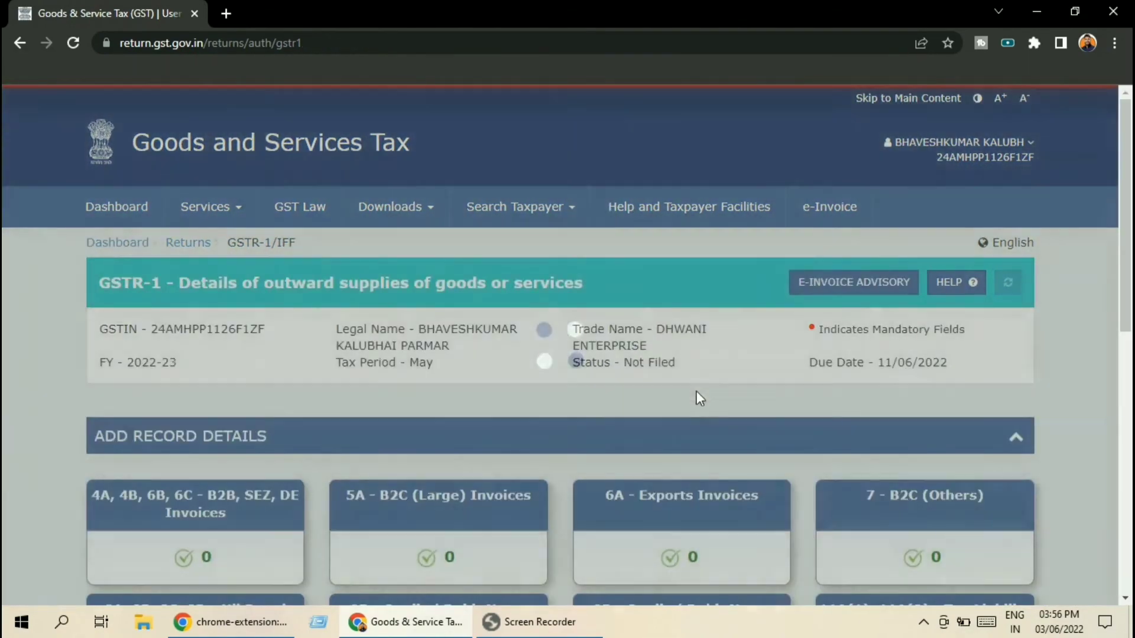
Step: Open the 12 - HSN-wise summary of outward supplies section and bring up its Add/Edit Details form
{"action": "scroll", "coordinate": [769, 380], "scroll_direction": "down", "scroll_amount": 5}
{"action": "scroll", "coordinate": [625, 380], "scroll_direction": "down", "scroll_amount": 1}
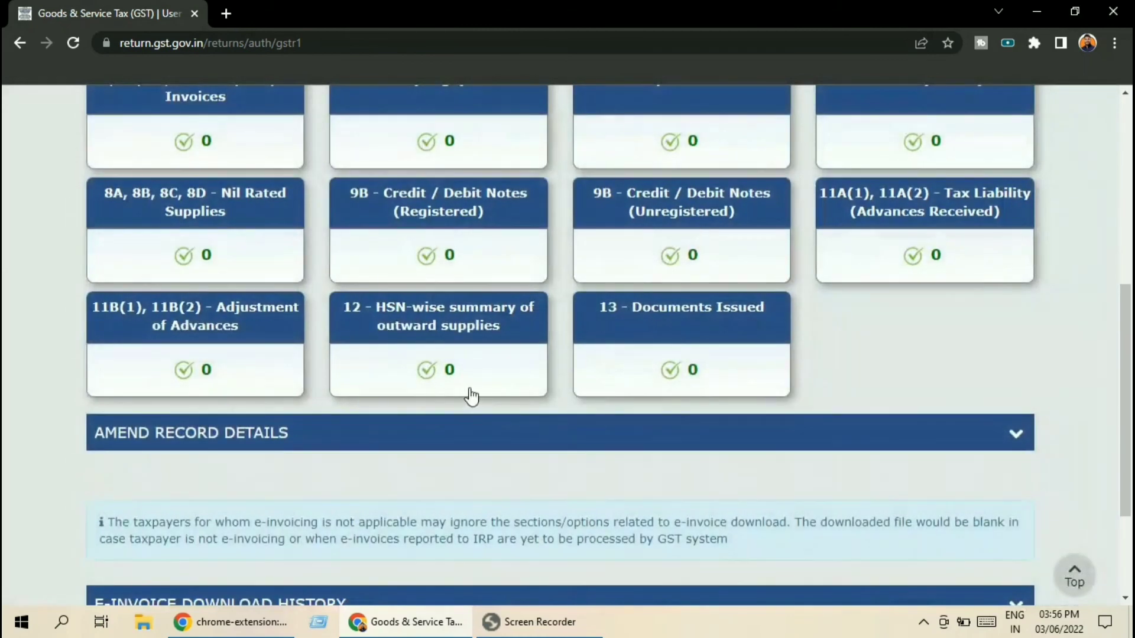
{"action": "left_click", "coordinate": [458, 329]}
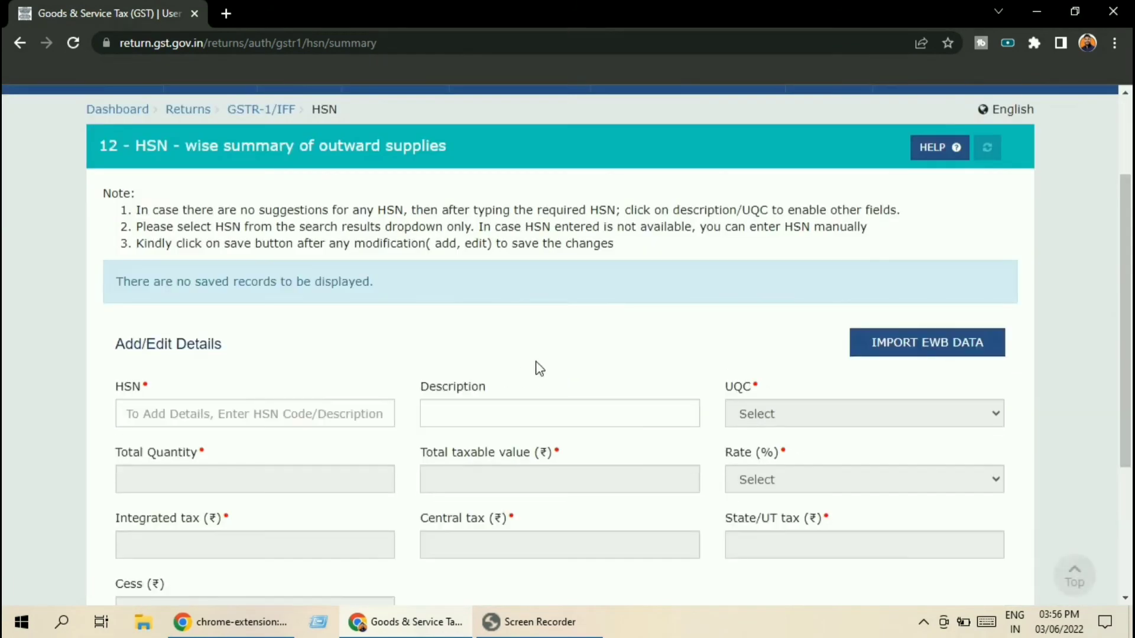
{"action": "scroll", "coordinate": [532, 365], "scroll_direction": "down", "scroll_amount": 3}
Step: Enter HSN code 8517 in the Add/Edit Details form and make the Description field ready for entry
{"action": "left_click", "coordinate": [255, 275]}
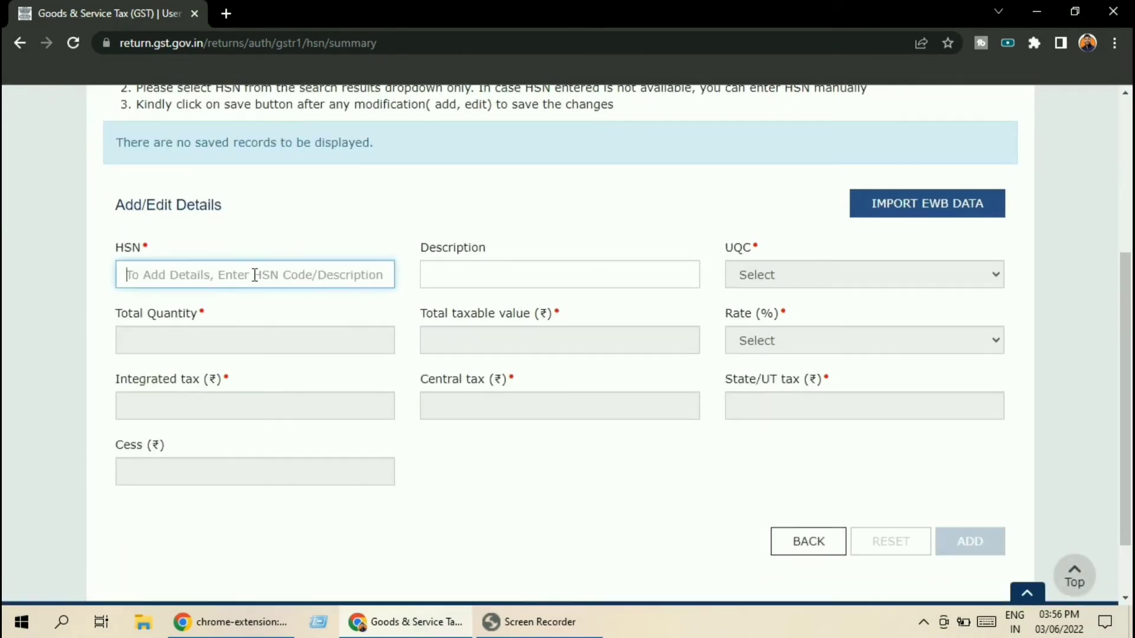
{"action": "left_click", "coordinate": [472, 273]}
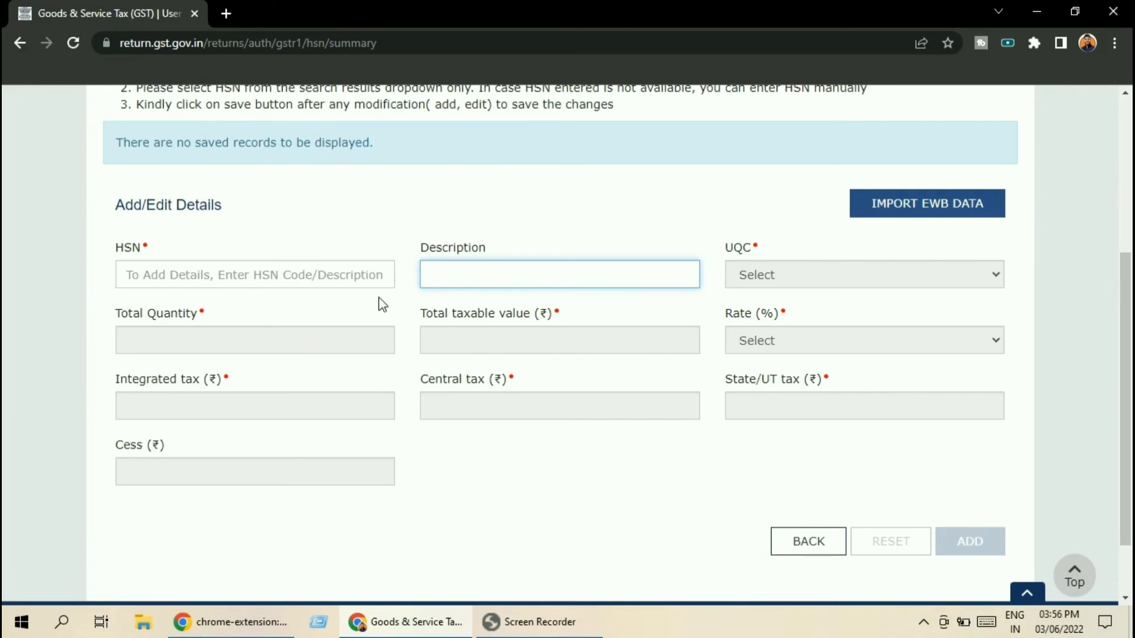
{"action": "left_click", "coordinate": [334, 273]}
{"action": "type", "text": "8517"}
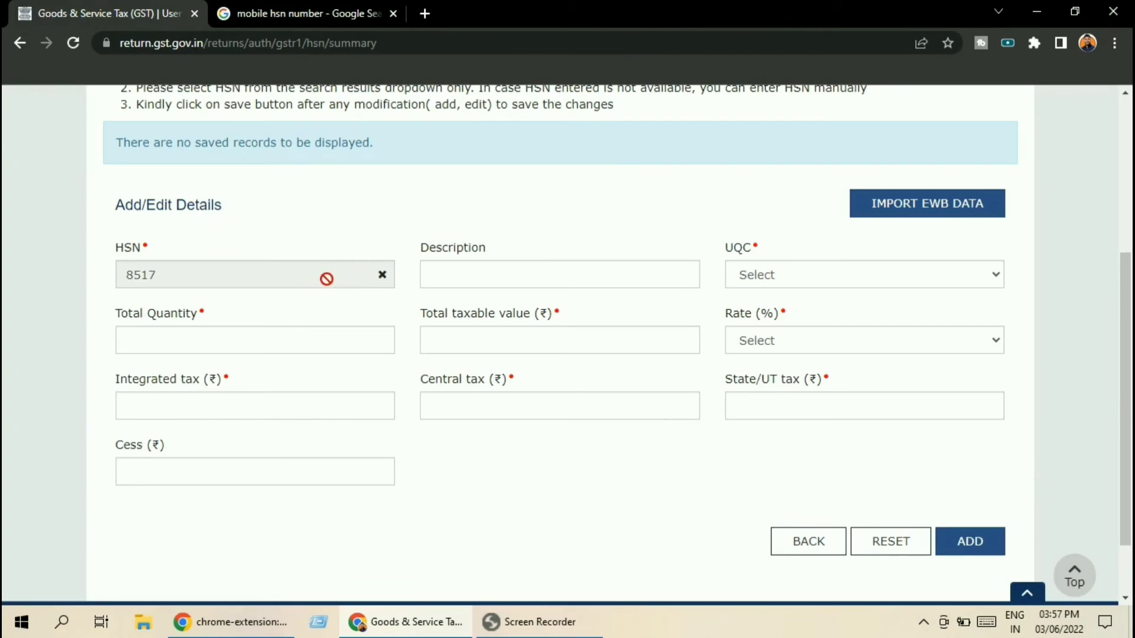
{"action": "left_click", "coordinate": [491, 275]}
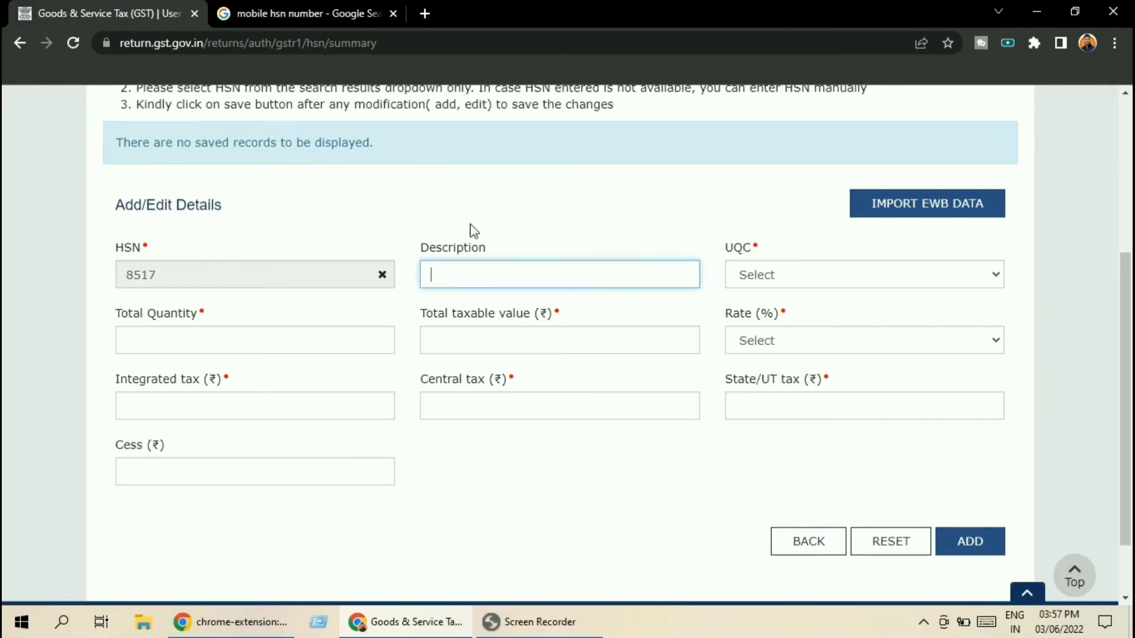
Step: Set the HSN 8517 entry's UQC to PCS-PIECES and its Total Quantity to 10
{"action": "left_click", "coordinate": [891, 273]}
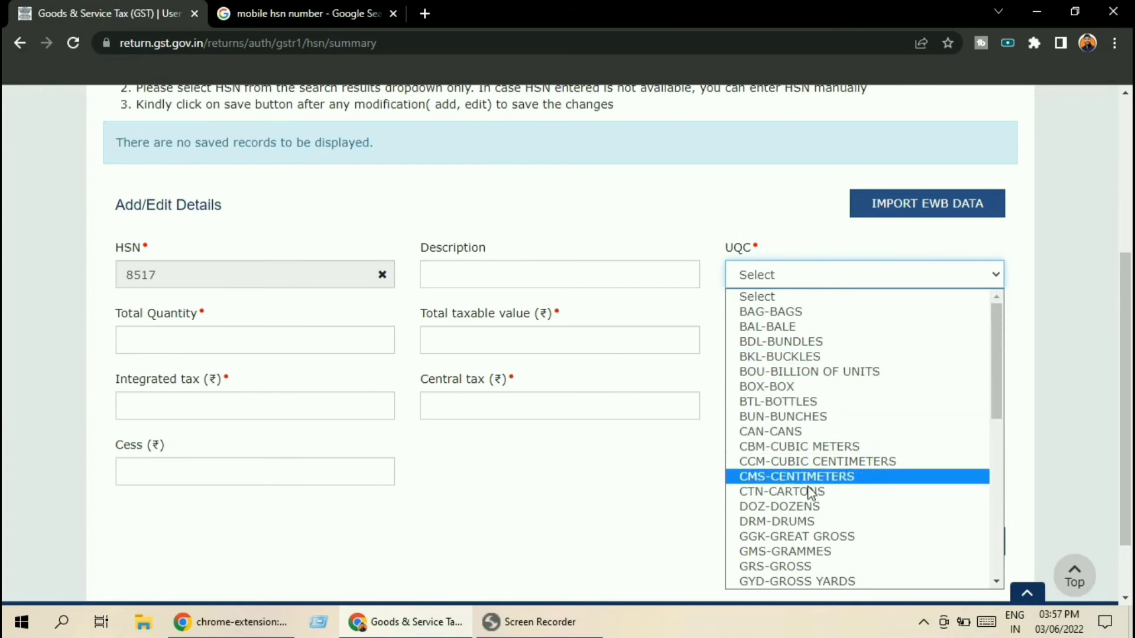
{"action": "scroll", "coordinate": [798, 378], "scroll_direction": "down", "scroll_amount": 5}
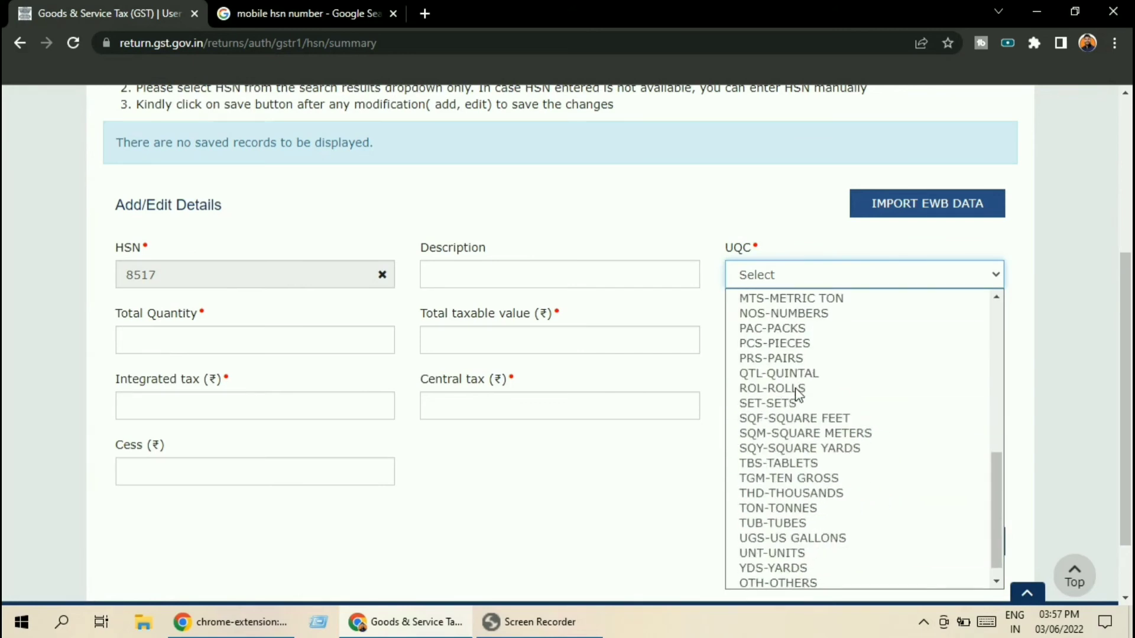
{"action": "left_click", "coordinate": [803, 343]}
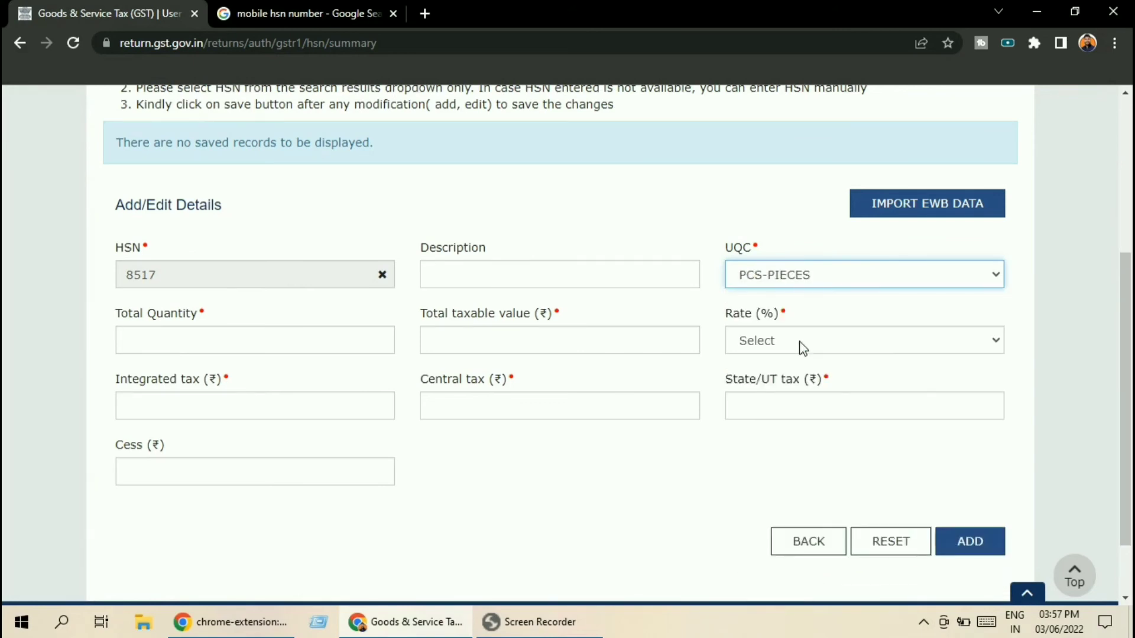
{"action": "left_click", "coordinate": [287, 342]}
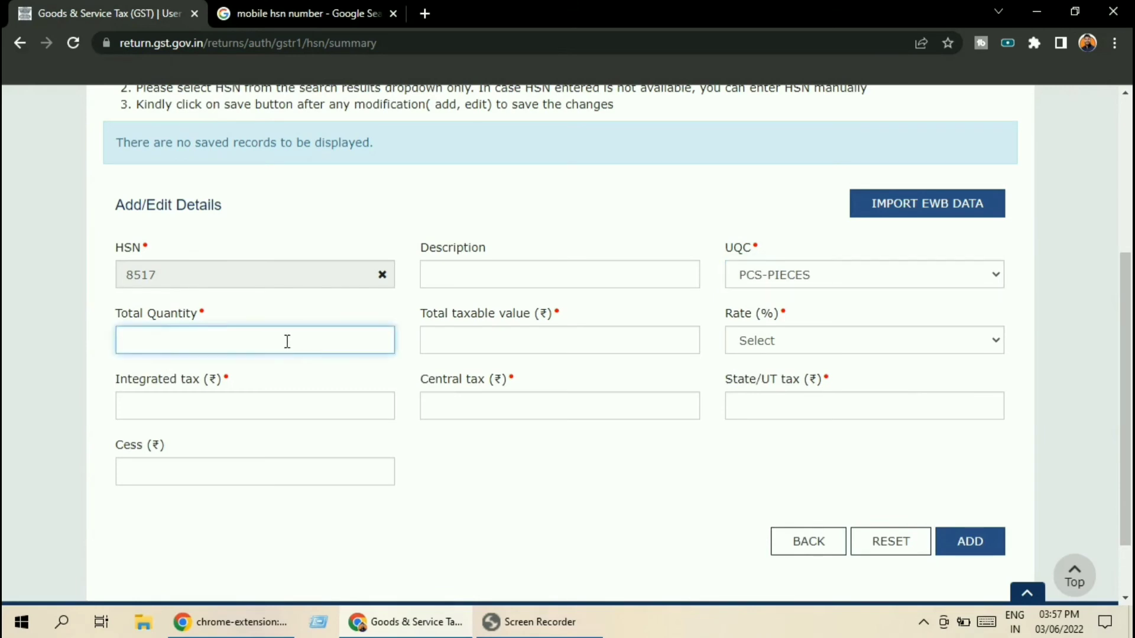
{"action": "left_click", "coordinate": [504, 482]}
Step: Enter a Total taxable value of 5,00,000 for HSN 8517 and set its Rate to 12%
{"action": "left_click", "coordinate": [511, 342]}
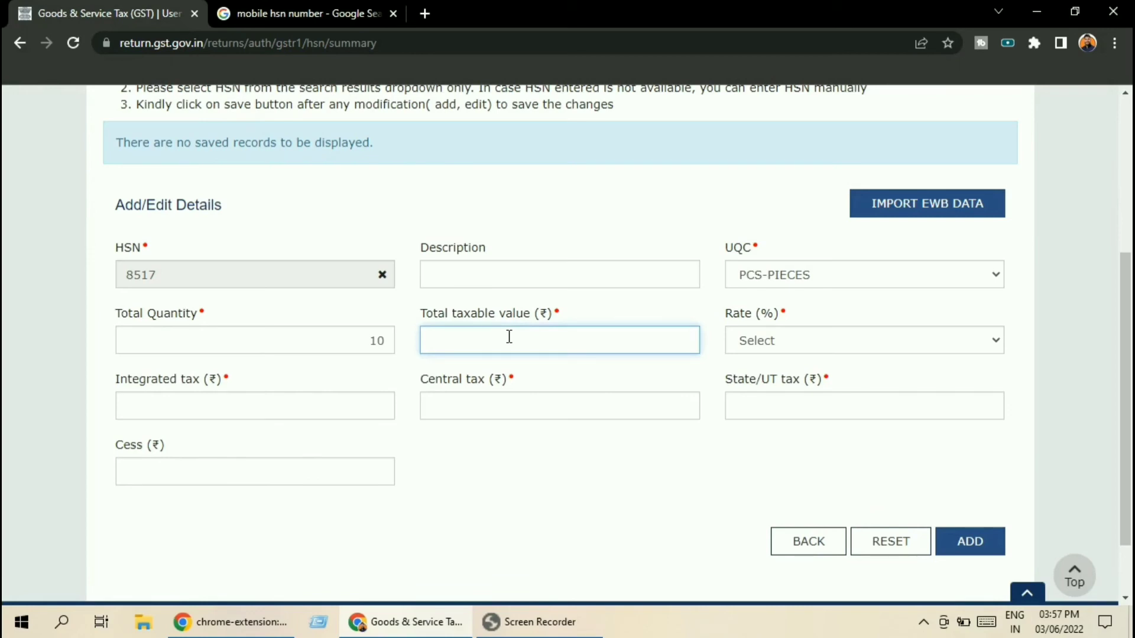
{"action": "type", "text": "5,00,00"}
{"action": "type", "text": "0"}
{"action": "left_click", "coordinate": [655, 474]}
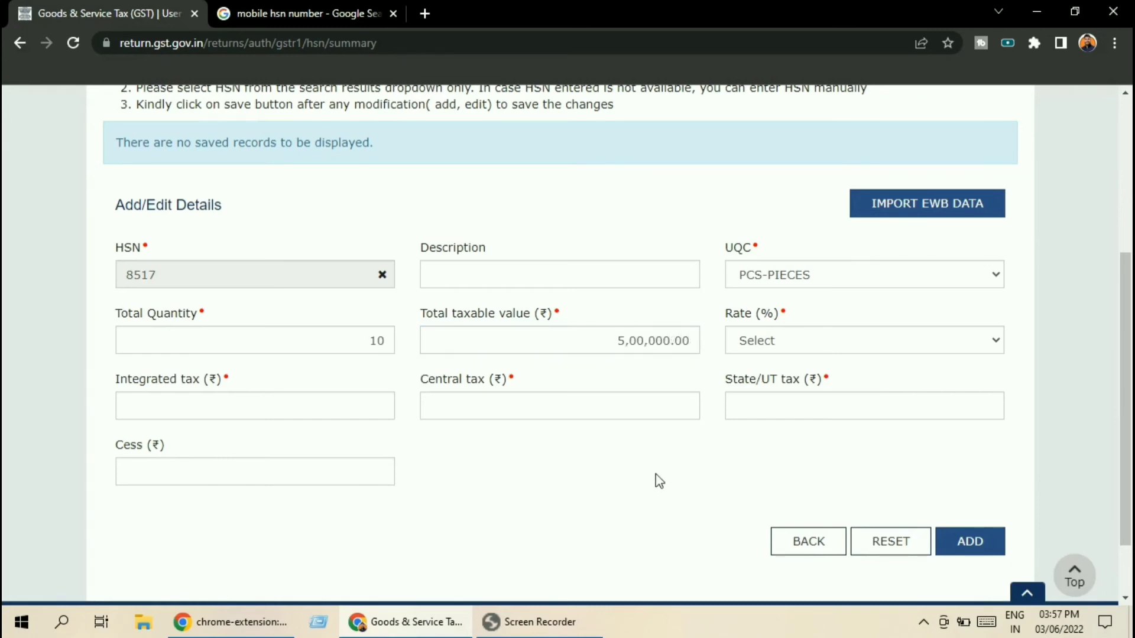
{"action": "left_click", "coordinate": [889, 339]}
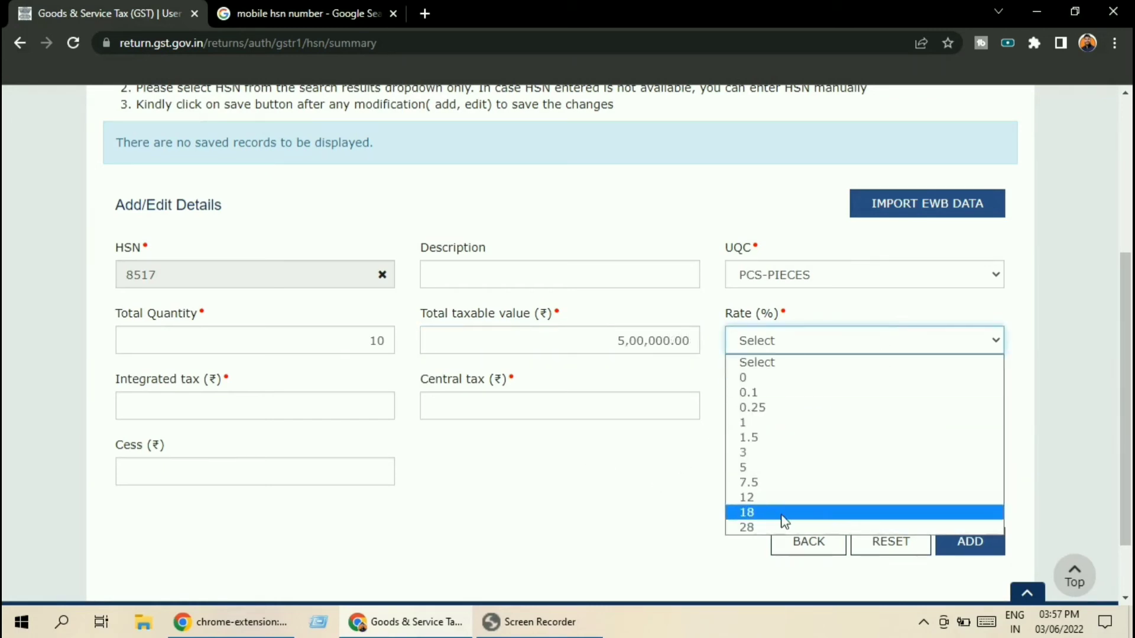
{"action": "left_click", "coordinate": [771, 502]}
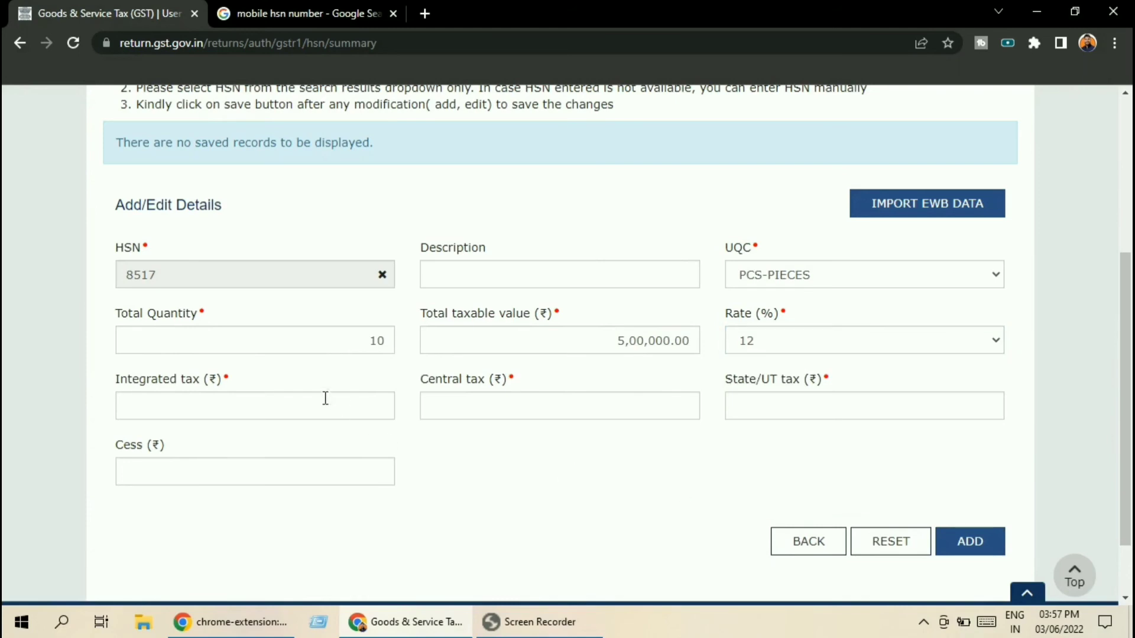
Step: Go through the Rate options and the Integrated tax, Central tax, State/UT tax and Cess fields without entering amounts
{"action": "left_click", "coordinate": [275, 407]}
{"action": "left_click", "coordinate": [514, 406]}
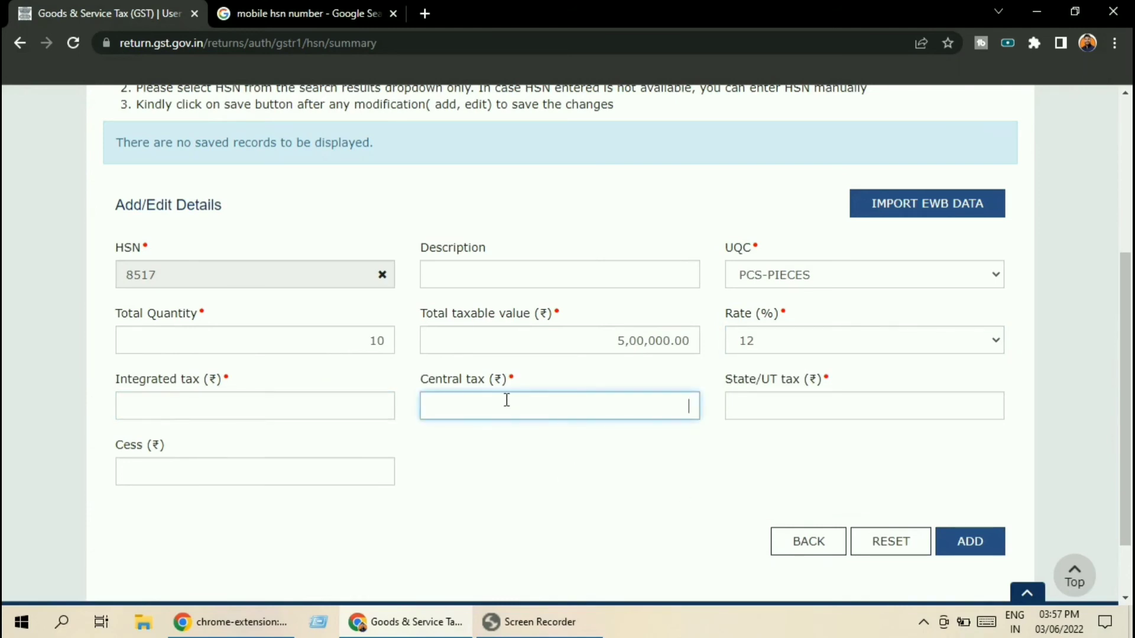
{"action": "left_click", "coordinate": [790, 412]}
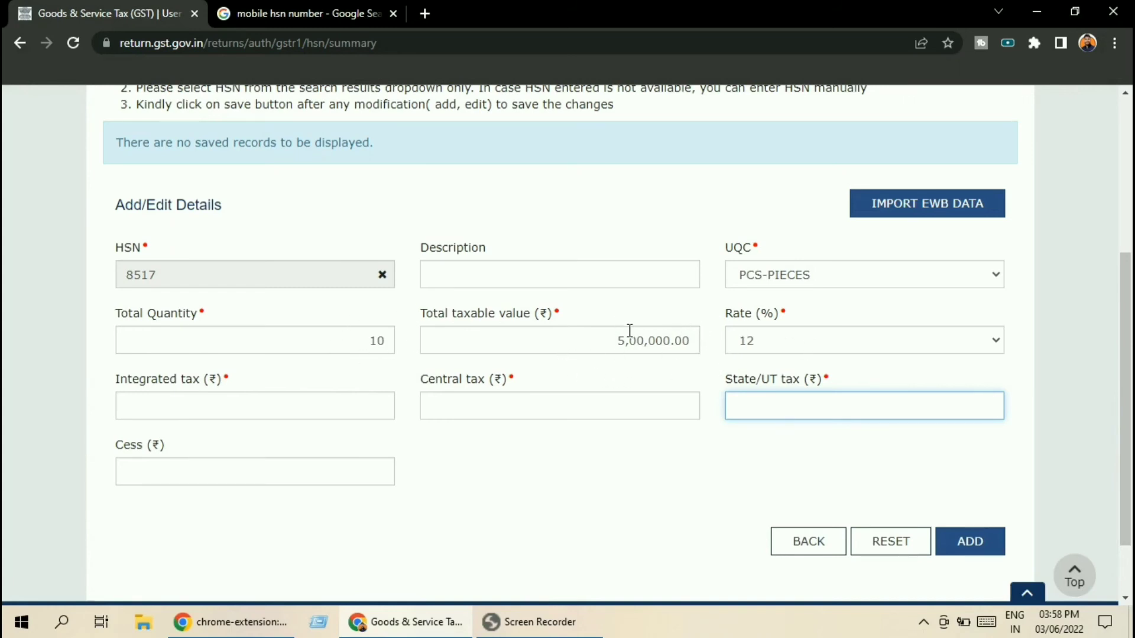
{"action": "left_click", "coordinate": [996, 341]}
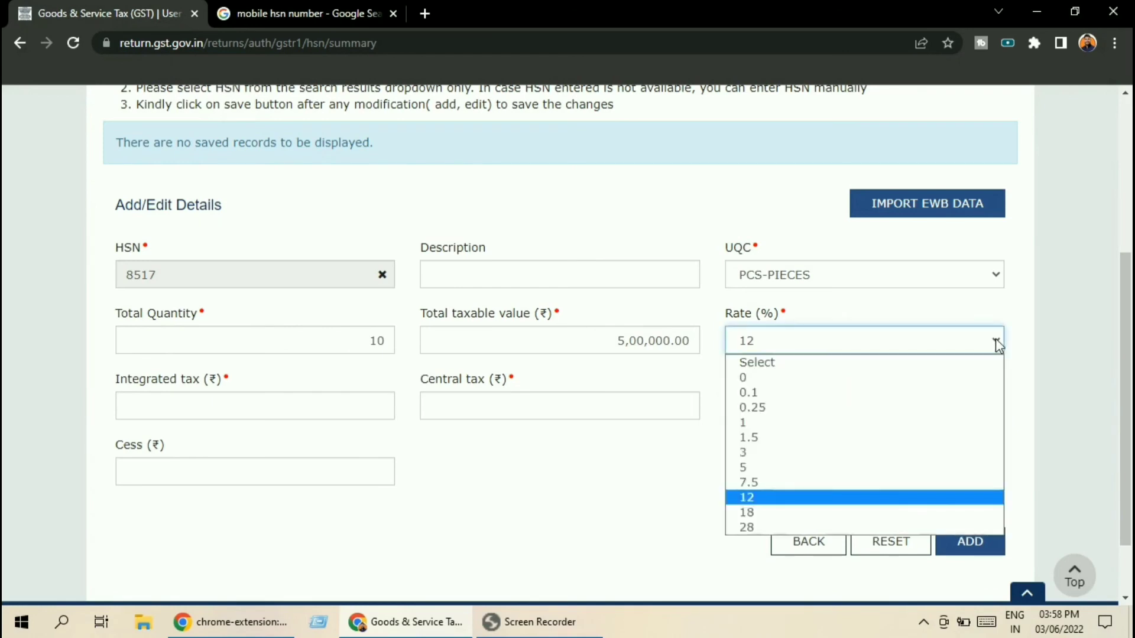
{"action": "left_click", "coordinate": [995, 342]}
{"action": "left_click", "coordinate": [312, 401]}
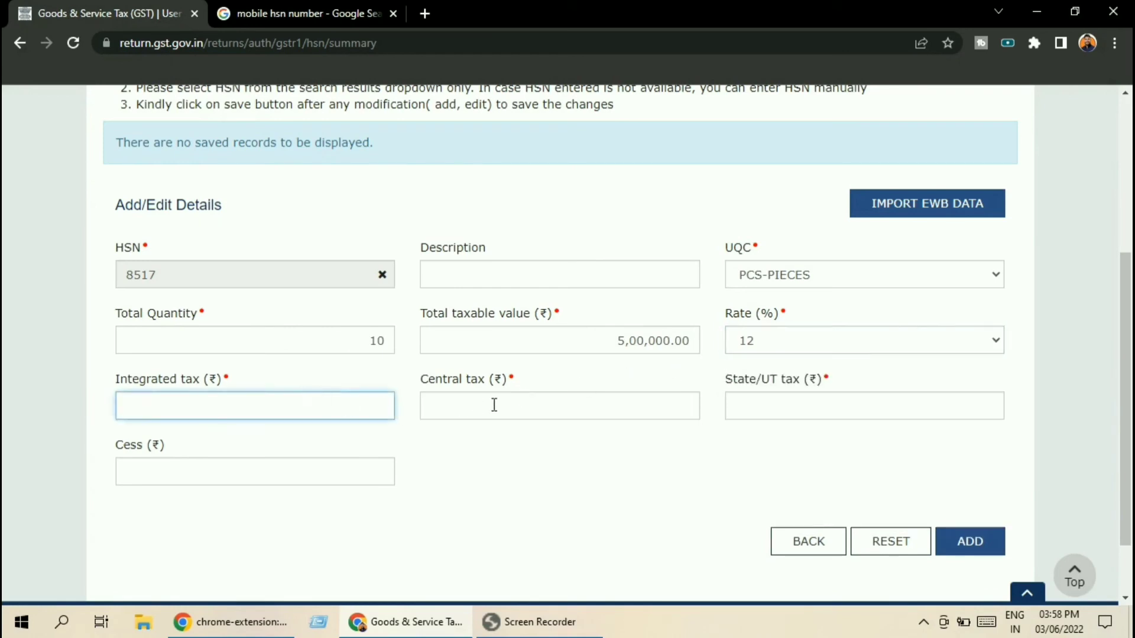
{"action": "left_click", "coordinate": [676, 394]}
{"action": "left_click", "coordinate": [803, 397]}
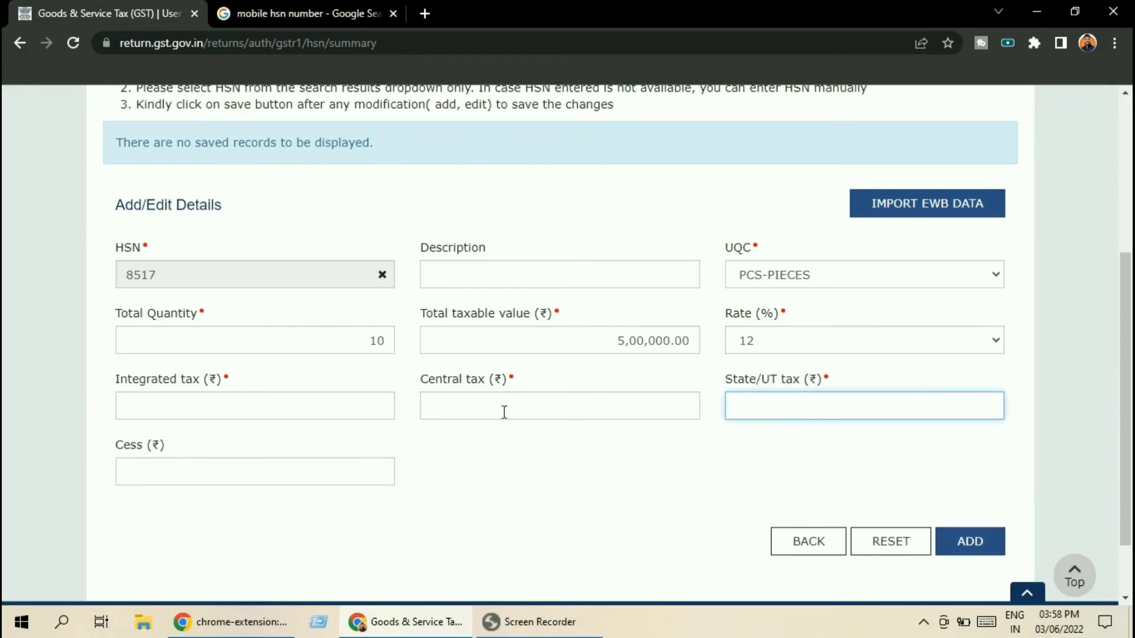
{"action": "left_click", "coordinate": [284, 475]}
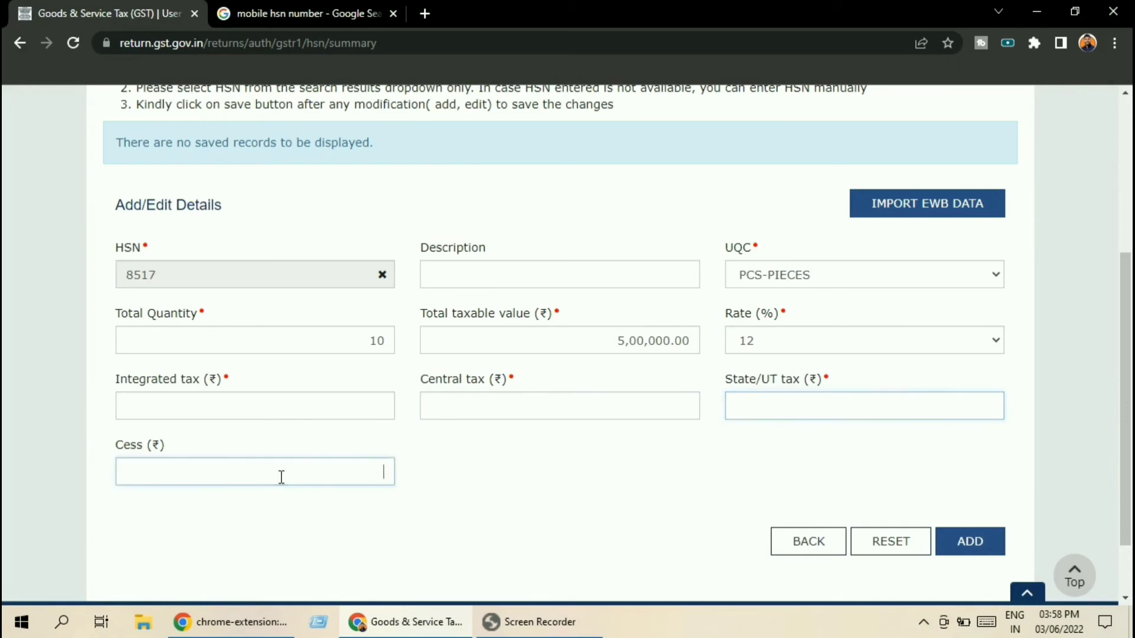
Step: Leave the HSN-wise summary form without adding the entry and open the 13 - Documents Issued section
{"action": "scroll", "coordinate": [733, 436], "scroll_direction": "down", "scroll_amount": 1}
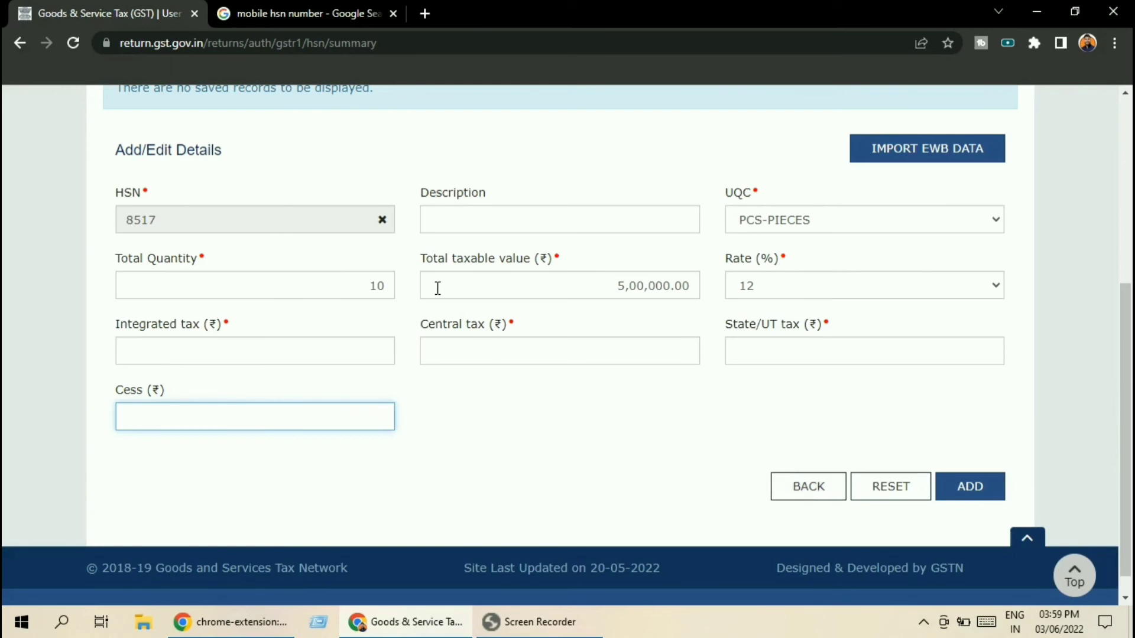
{"action": "left_click", "coordinate": [816, 488]}
{"action": "left_click", "coordinate": [614, 339]}
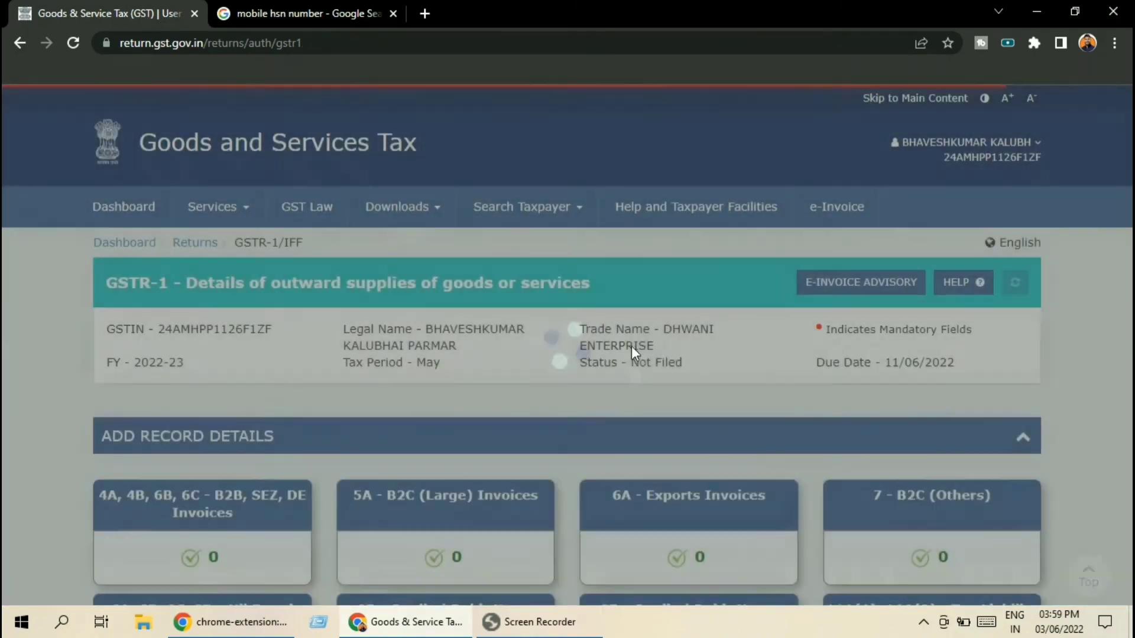
{"action": "scroll", "coordinate": [646, 390], "scroll_direction": "down", "scroll_amount": 8}
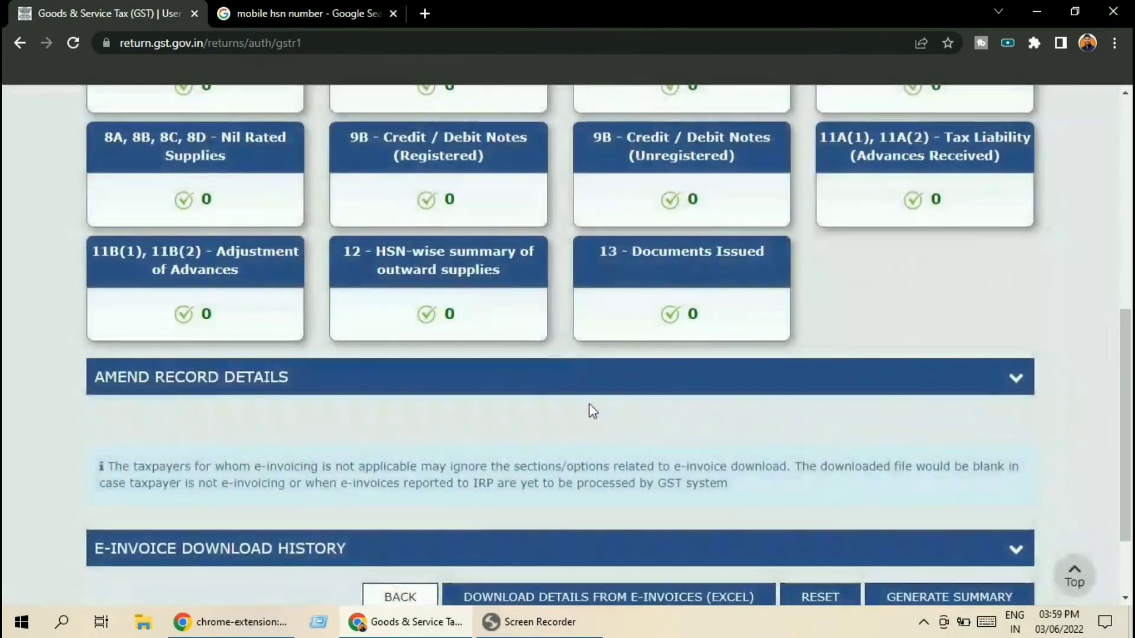
{"action": "left_click", "coordinate": [658, 255]}
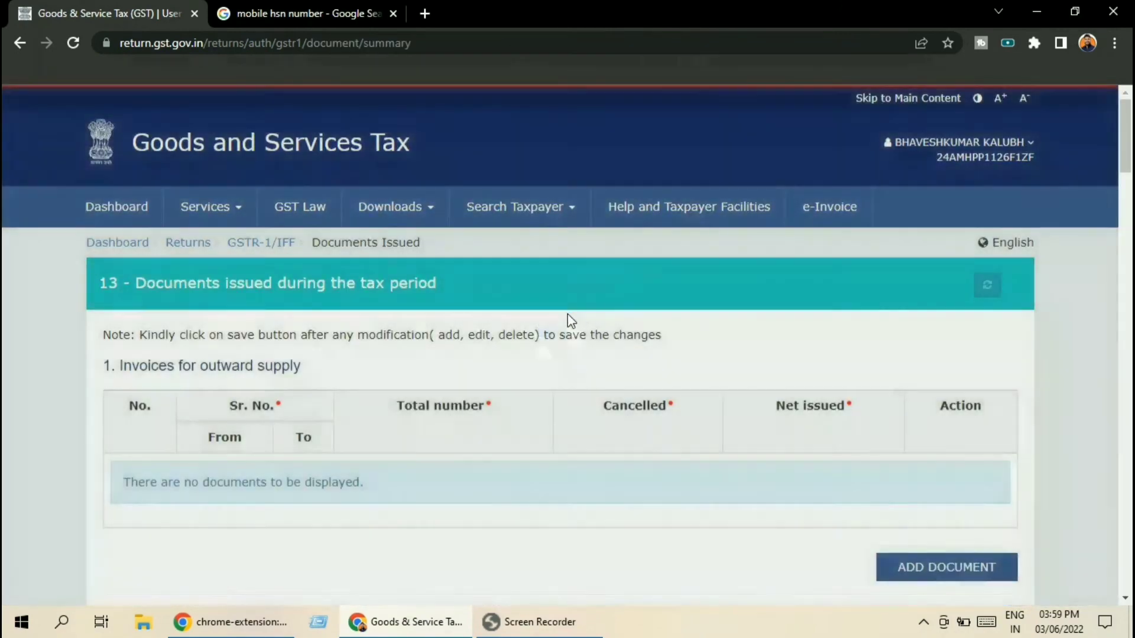
Step: Review all twelve document categories in the Documents Issued section, from outward supply invoices to delivery challans
{"action": "scroll", "coordinate": [580, 308], "scroll_direction": "down", "scroll_amount": 2}
{"action": "scroll", "coordinate": [585, 314], "scroll_direction": "down", "scroll_amount": 3}
{"action": "scroll", "coordinate": [532, 261], "scroll_direction": "up", "scroll_amount": 4}
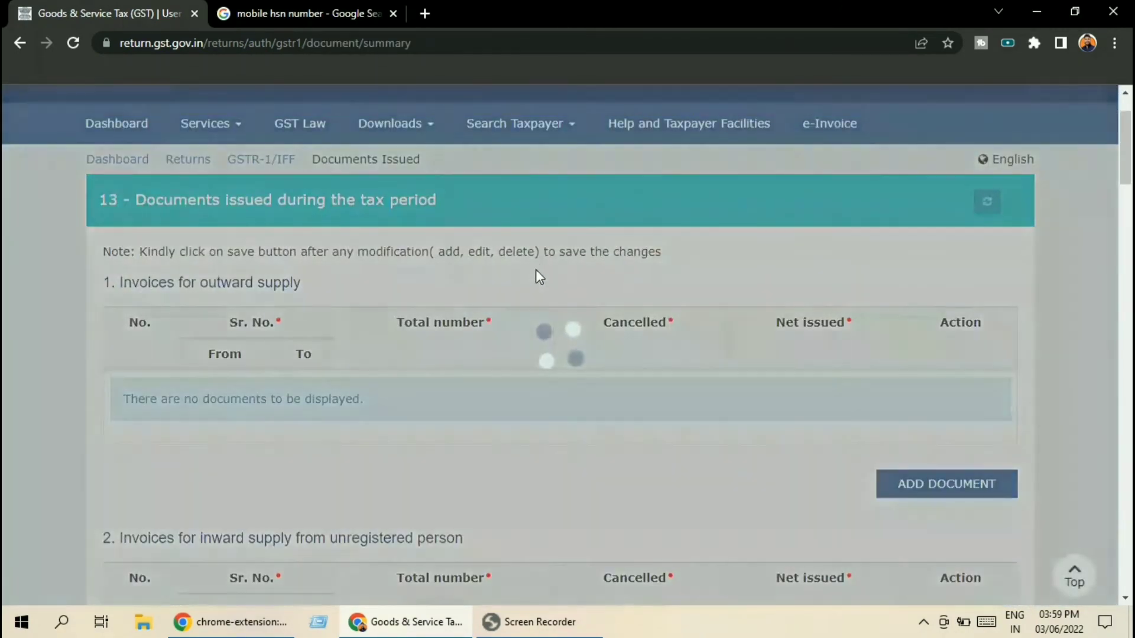
{"action": "scroll", "coordinate": [550, 302], "scroll_direction": "down", "scroll_amount": 9}
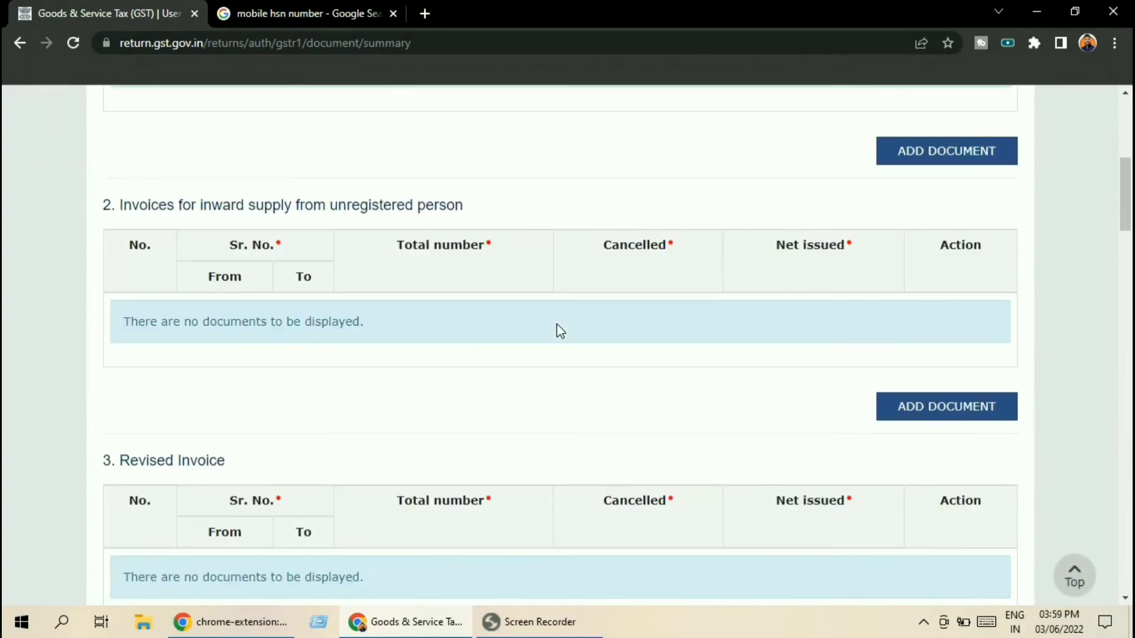
{"action": "scroll", "coordinate": [563, 354], "scroll_direction": "down", "scroll_amount": 2}
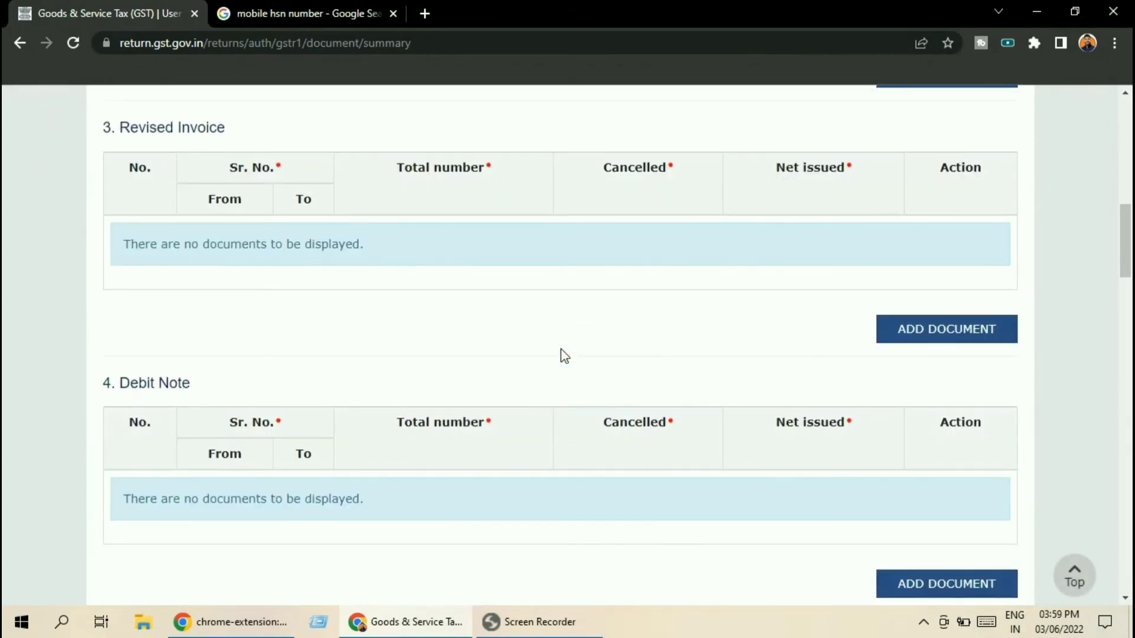
{"action": "scroll", "coordinate": [559, 345], "scroll_direction": "down", "scroll_amount": 7}
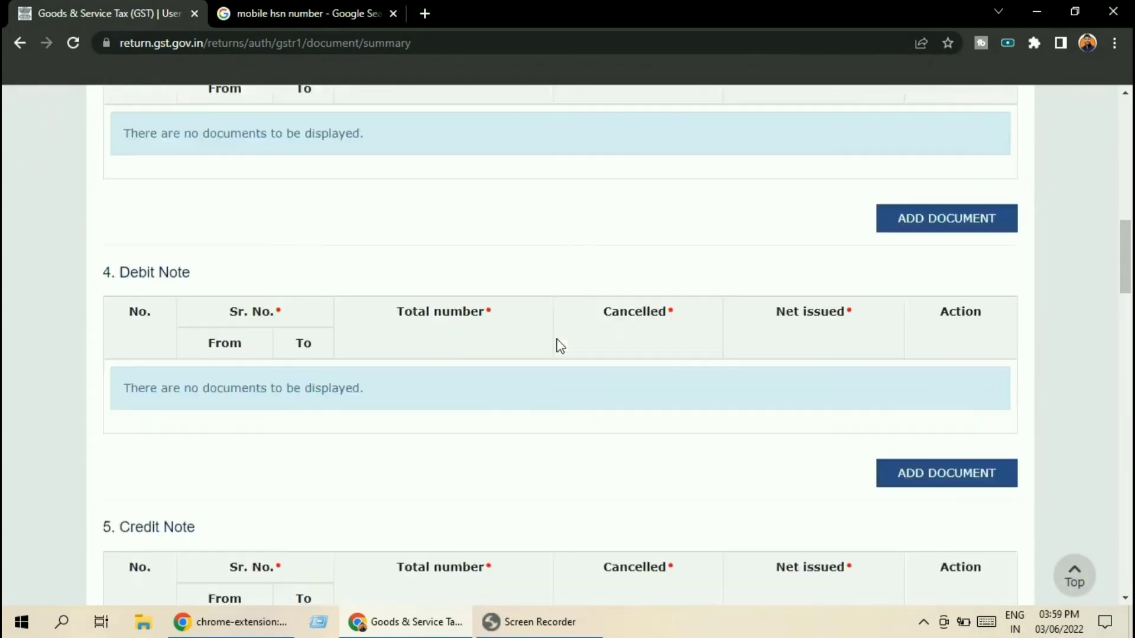
{"action": "scroll", "coordinate": [561, 346], "scroll_direction": "down", "scroll_amount": 10}
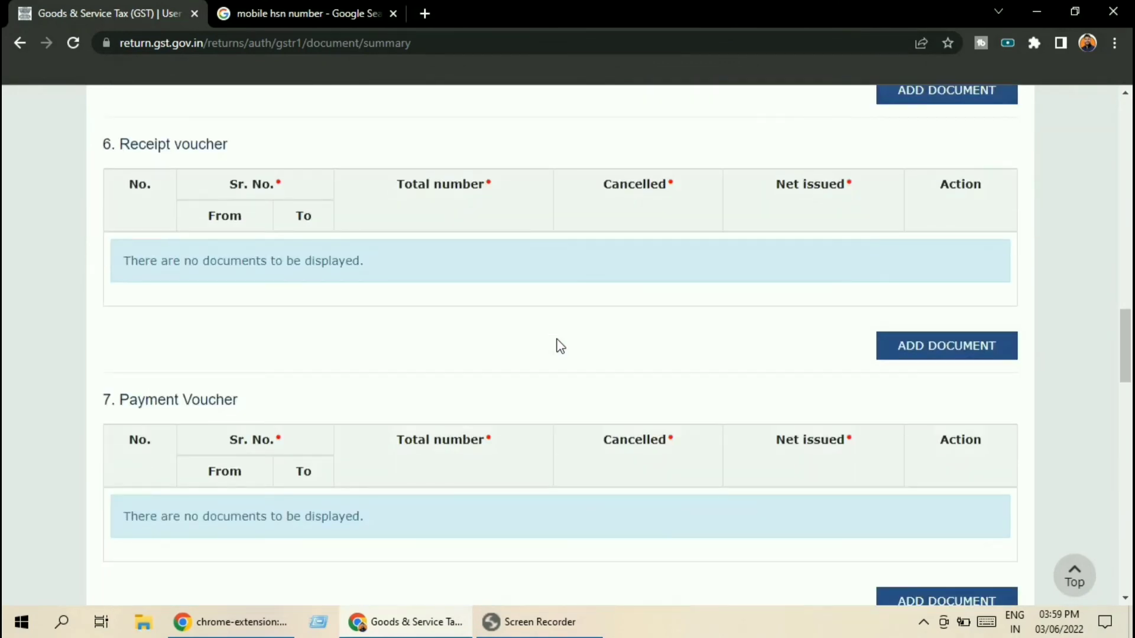
{"action": "scroll", "coordinate": [561, 346], "scroll_direction": "down", "scroll_amount": 5}
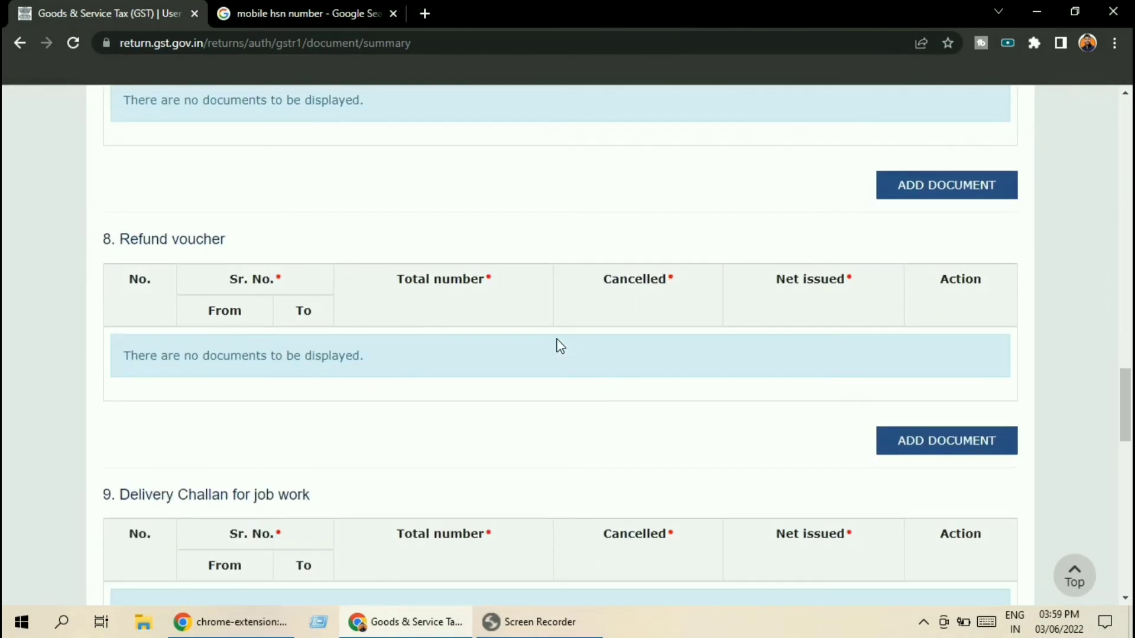
{"action": "scroll", "coordinate": [560, 346], "scroll_direction": "down", "scroll_amount": 1}
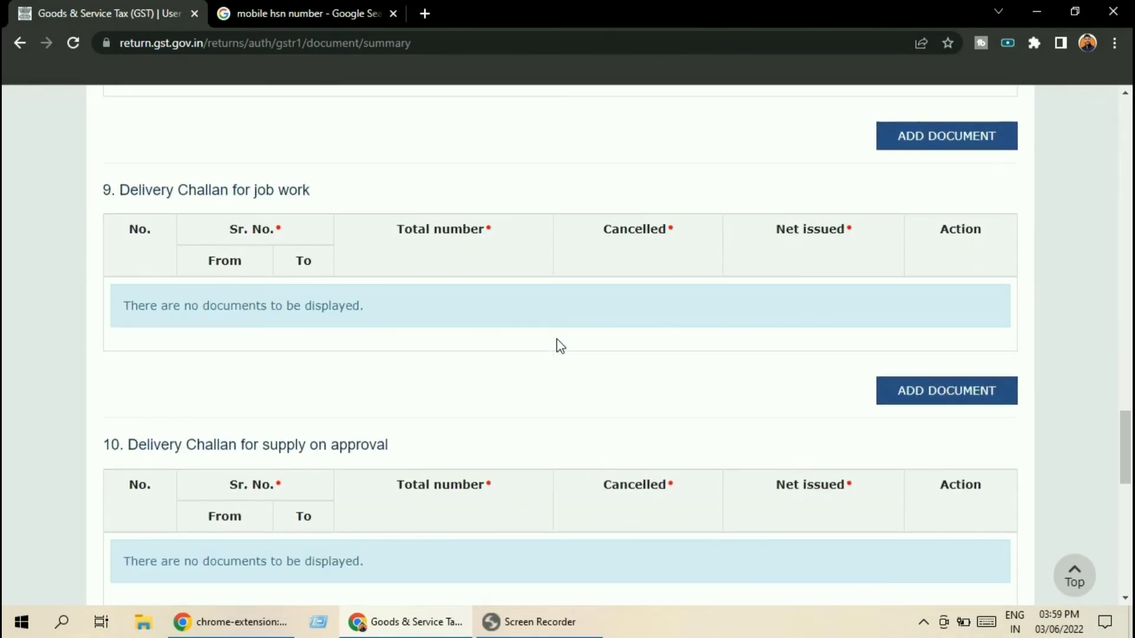
{"action": "scroll", "coordinate": [560, 346], "scroll_direction": "down", "scroll_amount": 10}
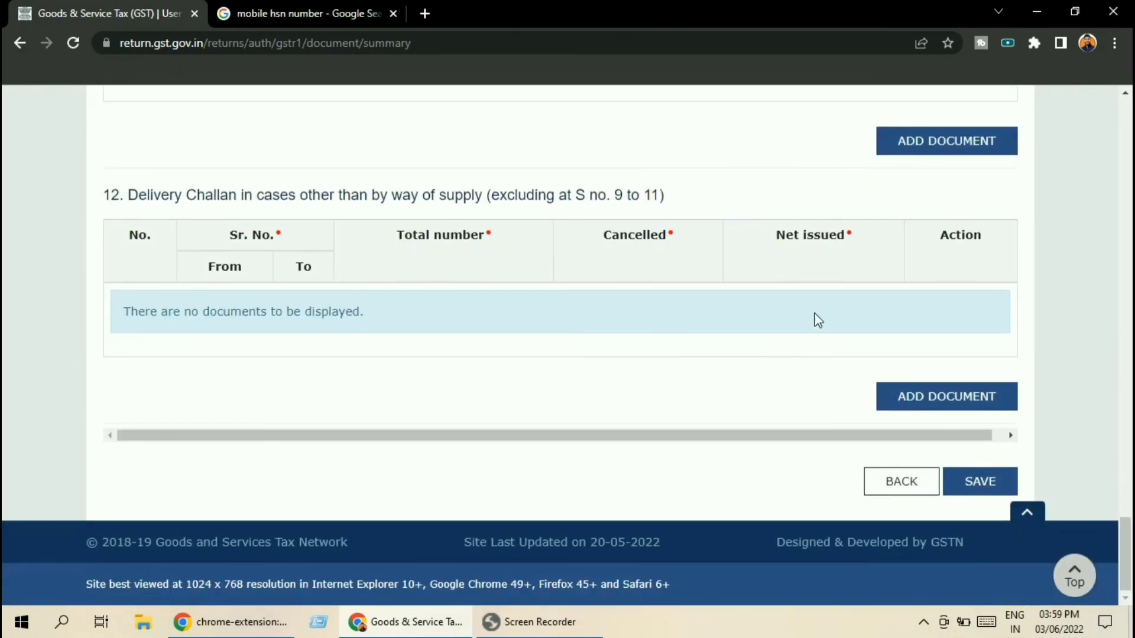
{"action": "left_click_drag", "start_coordinate": [1126, 553], "coordinate": [1128, 100]}
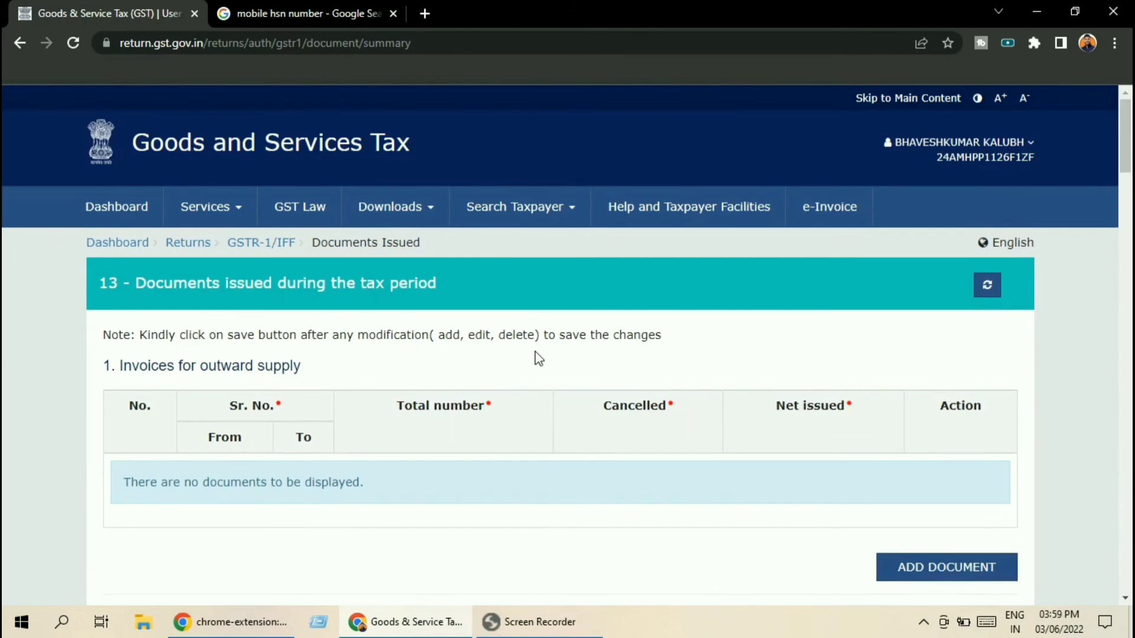
Step: Add a document row under Invoices for outward supply with serial numbers from 1 to 50
{"action": "scroll", "coordinate": [538, 359], "scroll_direction": "down", "scroll_amount": 3}
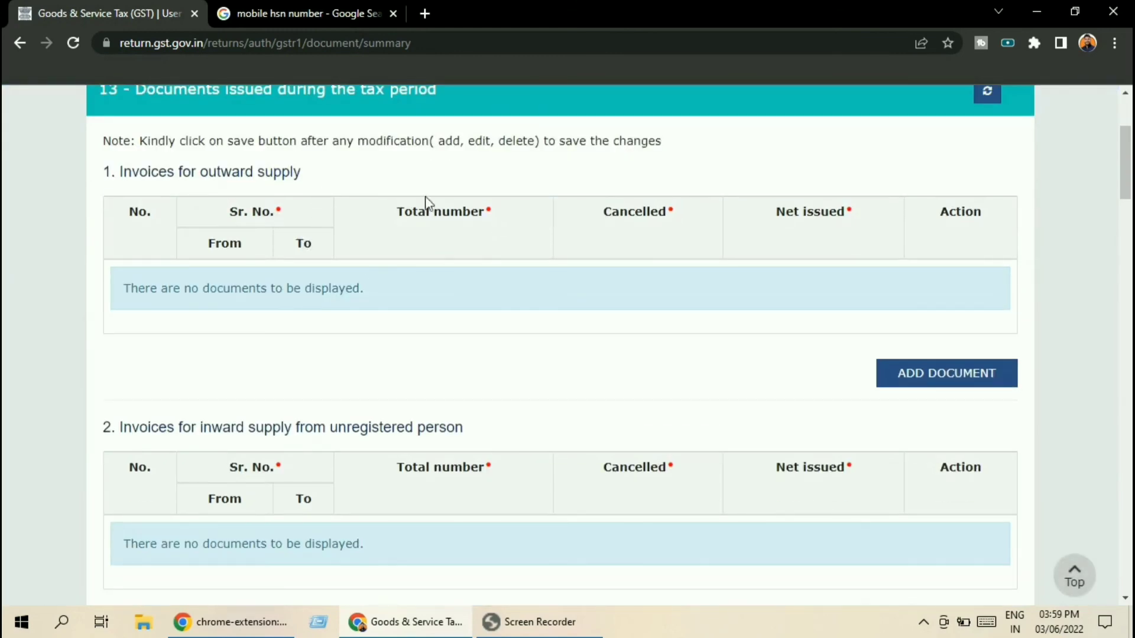
{"action": "left_click", "coordinate": [936, 381]}
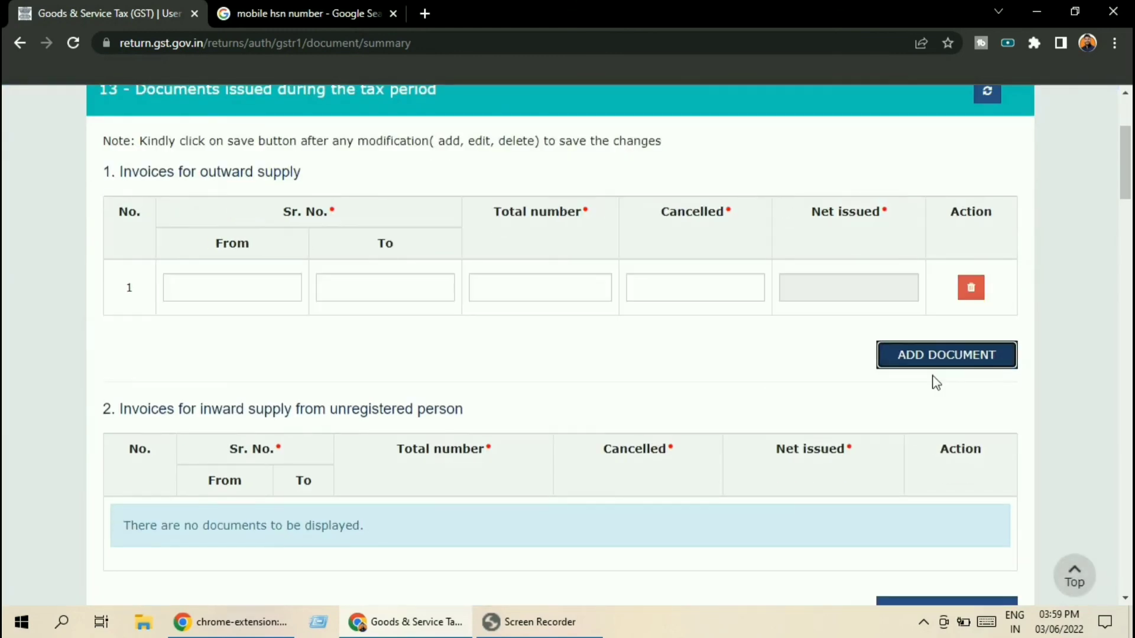
{"action": "left_click", "coordinate": [261, 288]}
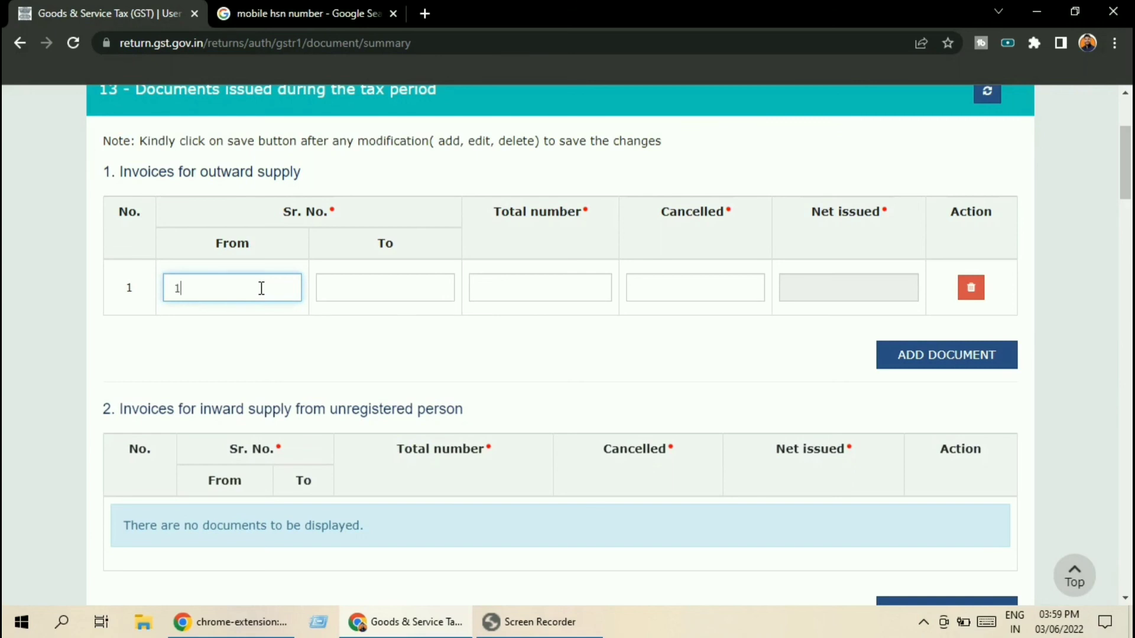
{"action": "left_click", "coordinate": [436, 289]}
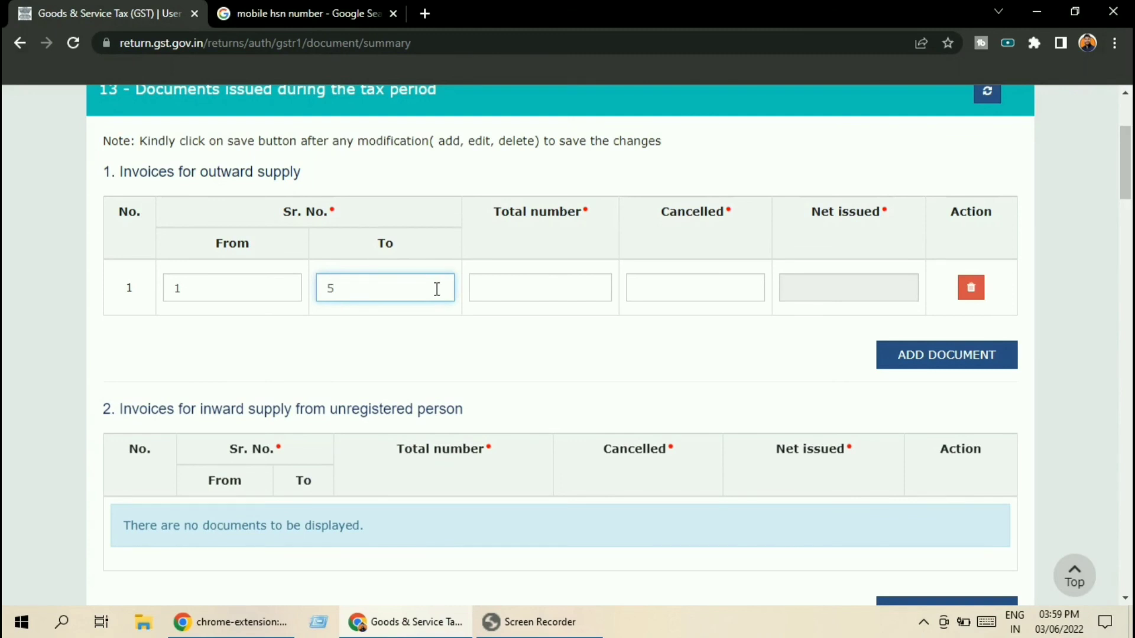
{"action": "type", "text": "50"}
{"action": "left_click", "coordinate": [504, 372]}
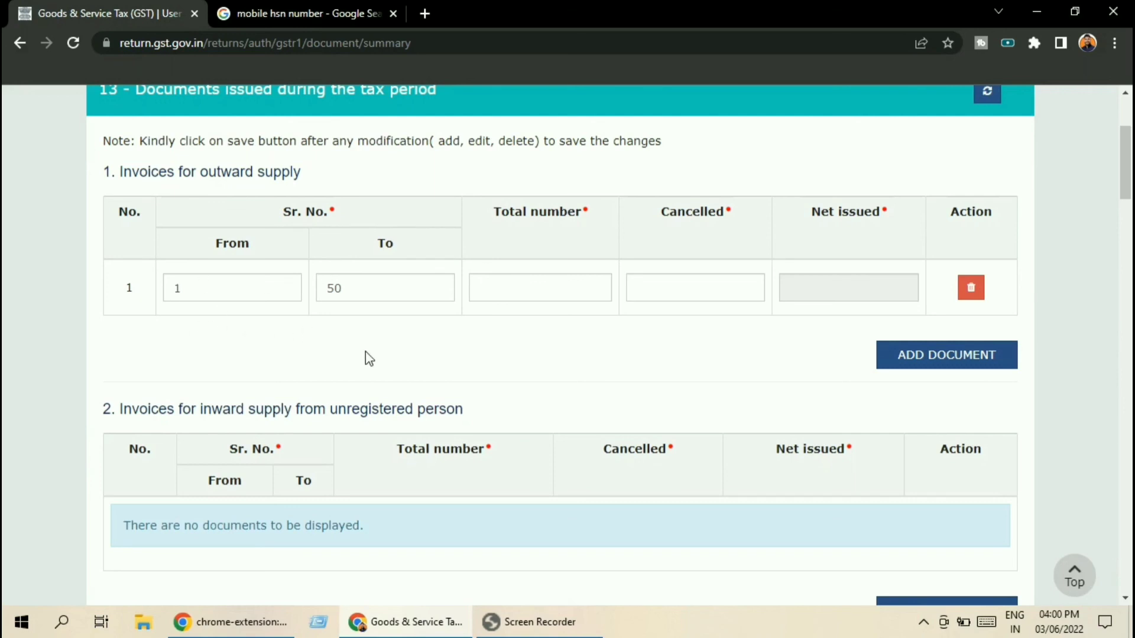
Step: Set the outward supply invoice row's Total number to 50 and Cancelled to 1
{"action": "left_click", "coordinate": [544, 290]}
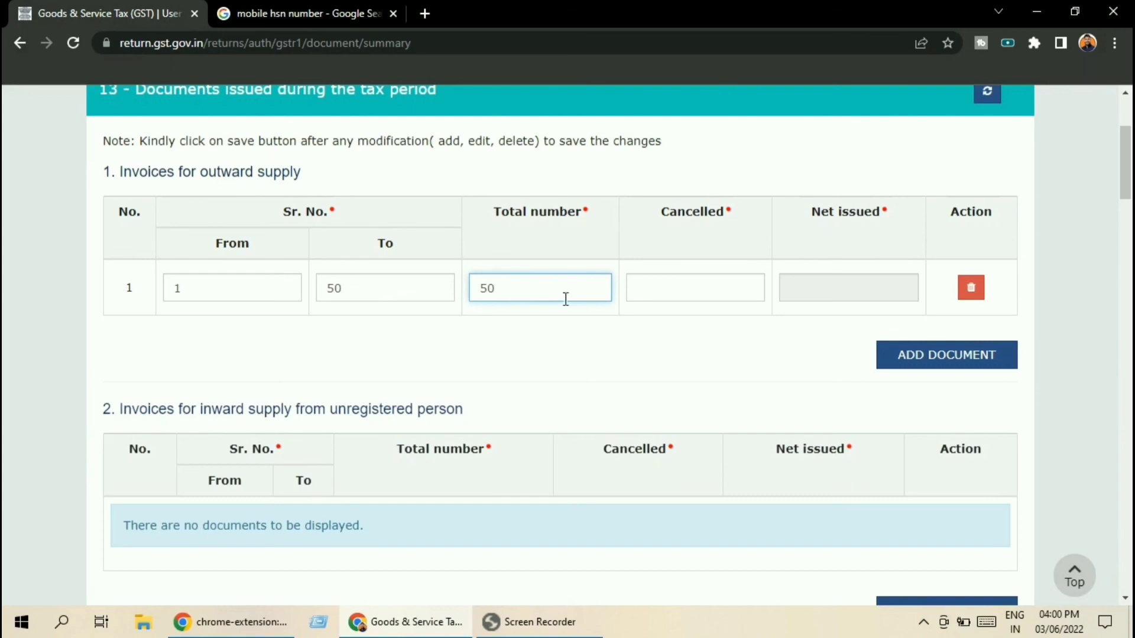
{"action": "left_click", "coordinate": [647, 287]}
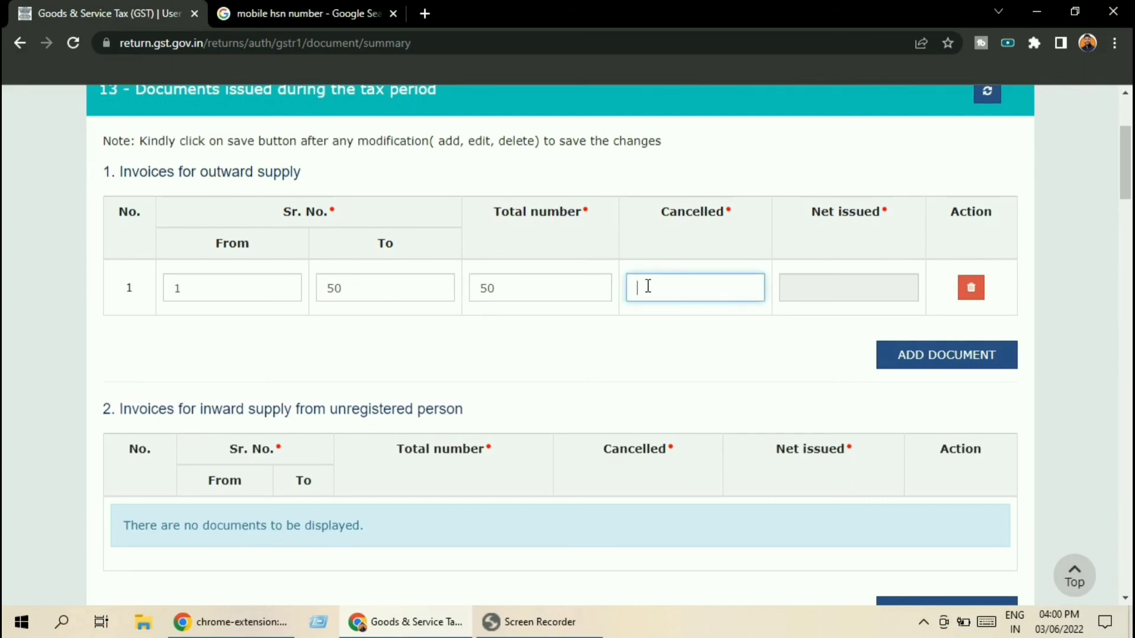
{"action": "type", "text": "1"}
{"action": "left_click", "coordinate": [765, 345]}
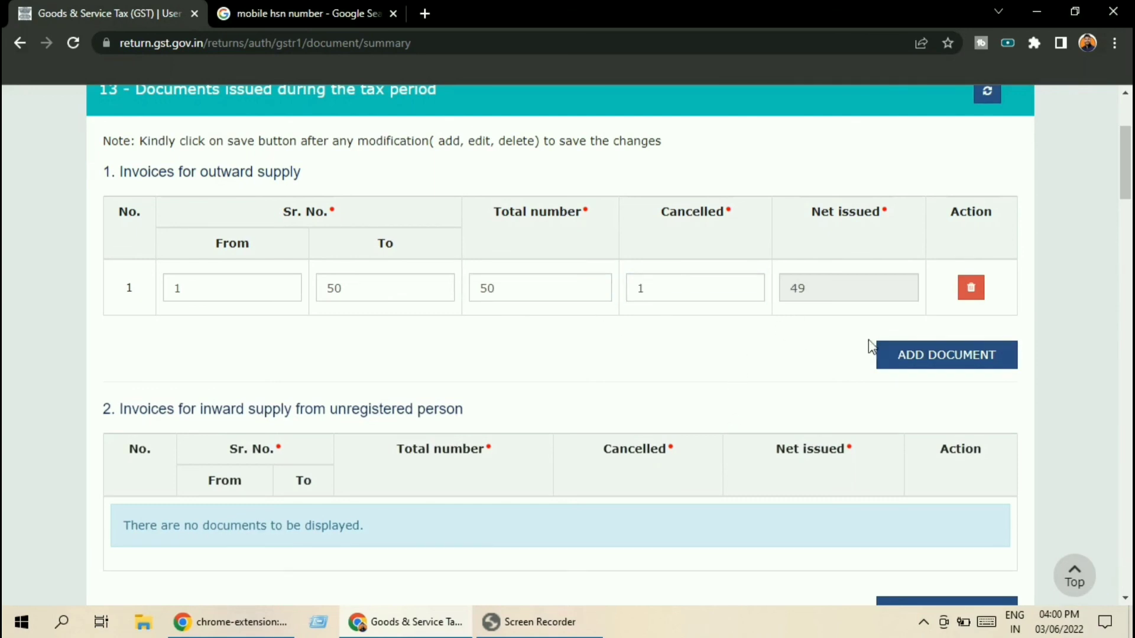
Step: Set the Cancelled count of the outward supply invoice row to 0
{"action": "left_click_drag", "start_coordinate": [760, 289], "coordinate": [570, 291]}
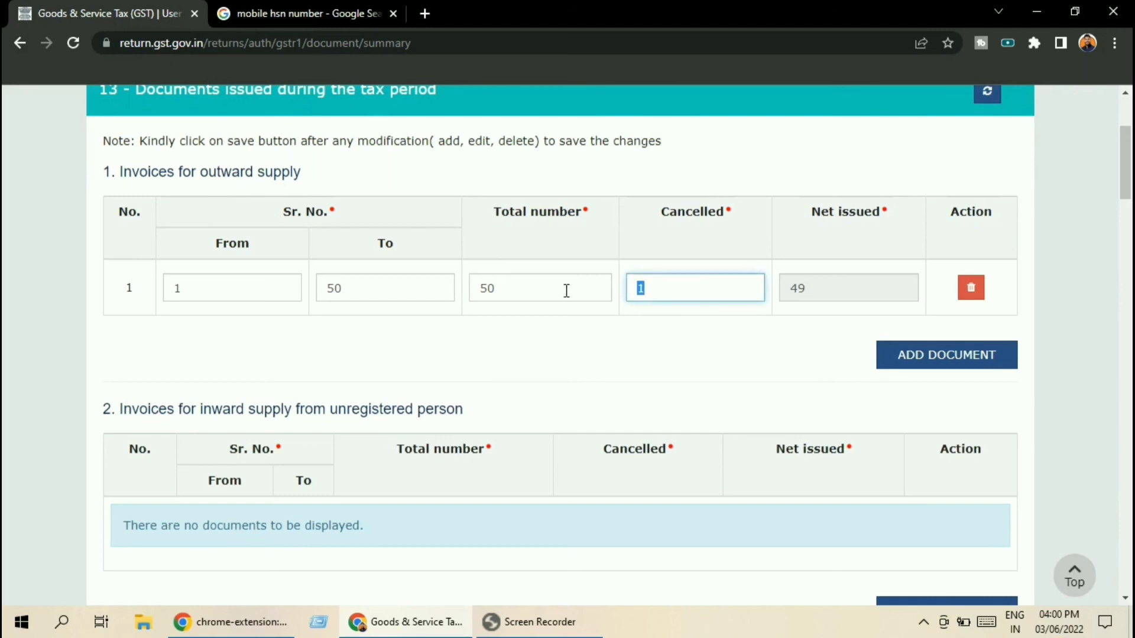
{"action": "type", "text": "0"}
{"action": "left_click", "coordinate": [643, 397]}
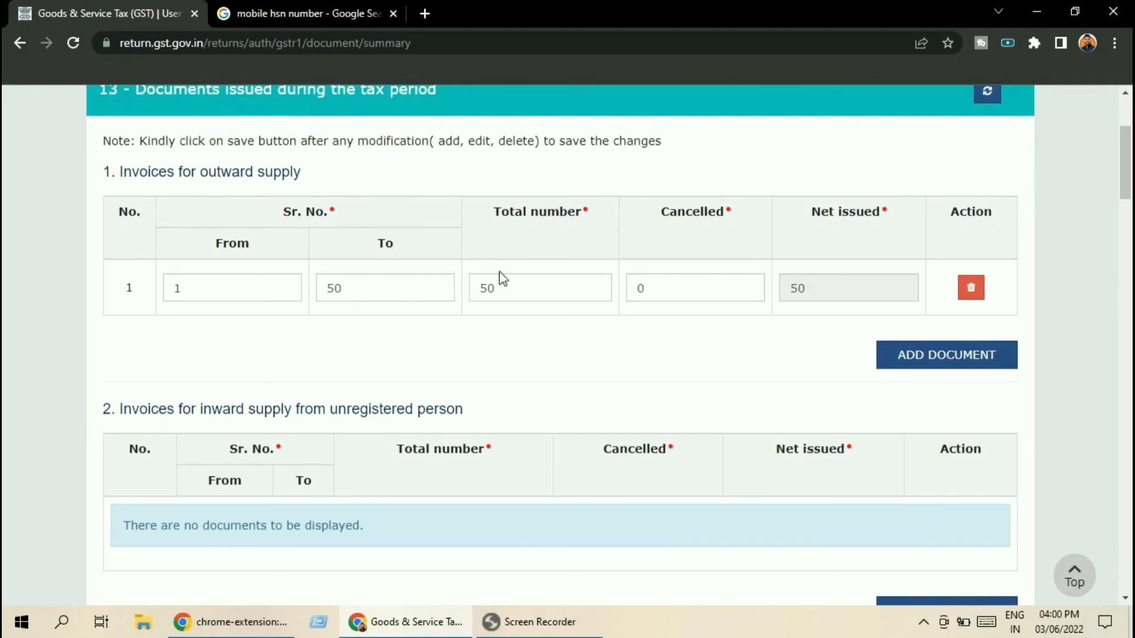
{"action": "scroll", "coordinate": [502, 284], "scroll_direction": "down", "scroll_amount": 1}
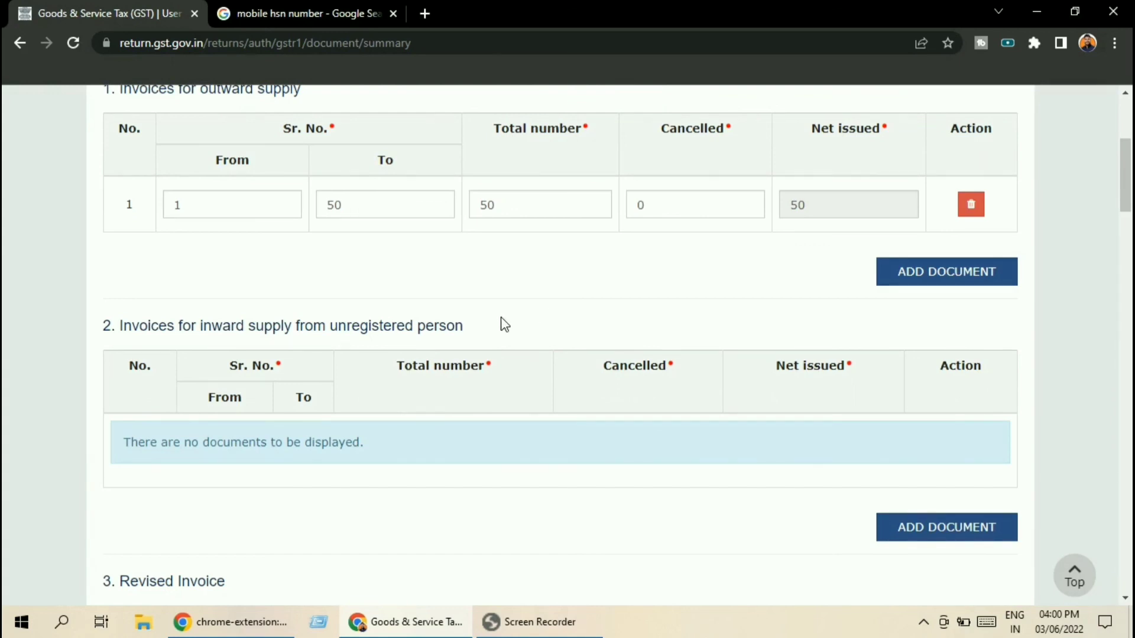
{"action": "scroll", "coordinate": [718, 369], "scroll_direction": "up", "scroll_amount": 1}
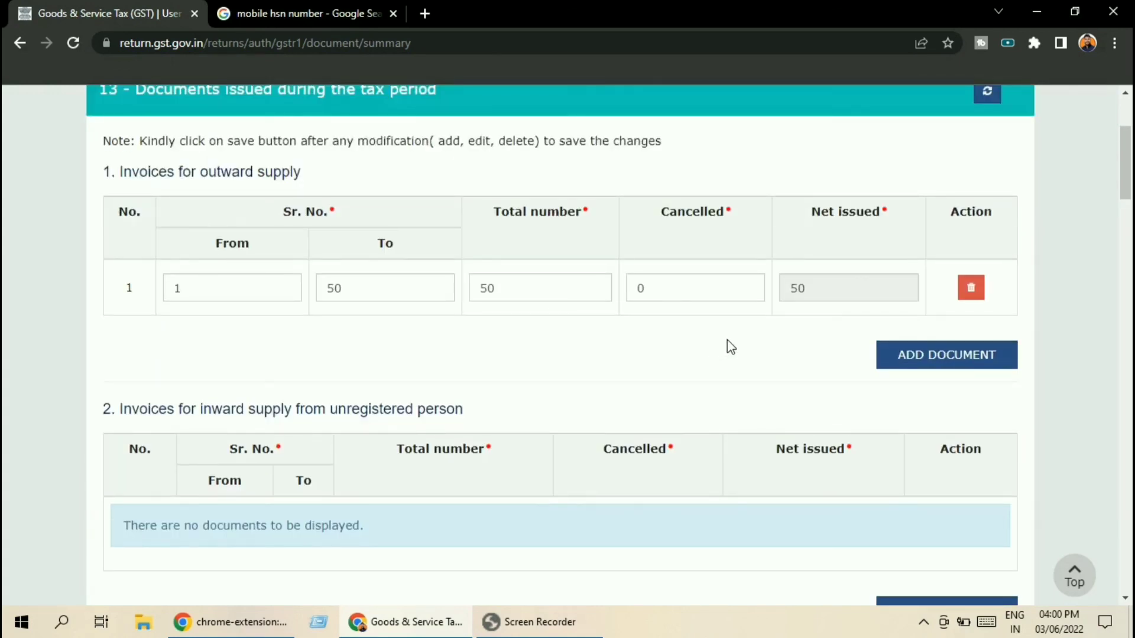
Step: Leave the Documents Issued section without saving the document row and return to the GSTR-1 overview
{"action": "scroll", "coordinate": [731, 347], "scroll_direction": "up", "scroll_amount": 3}
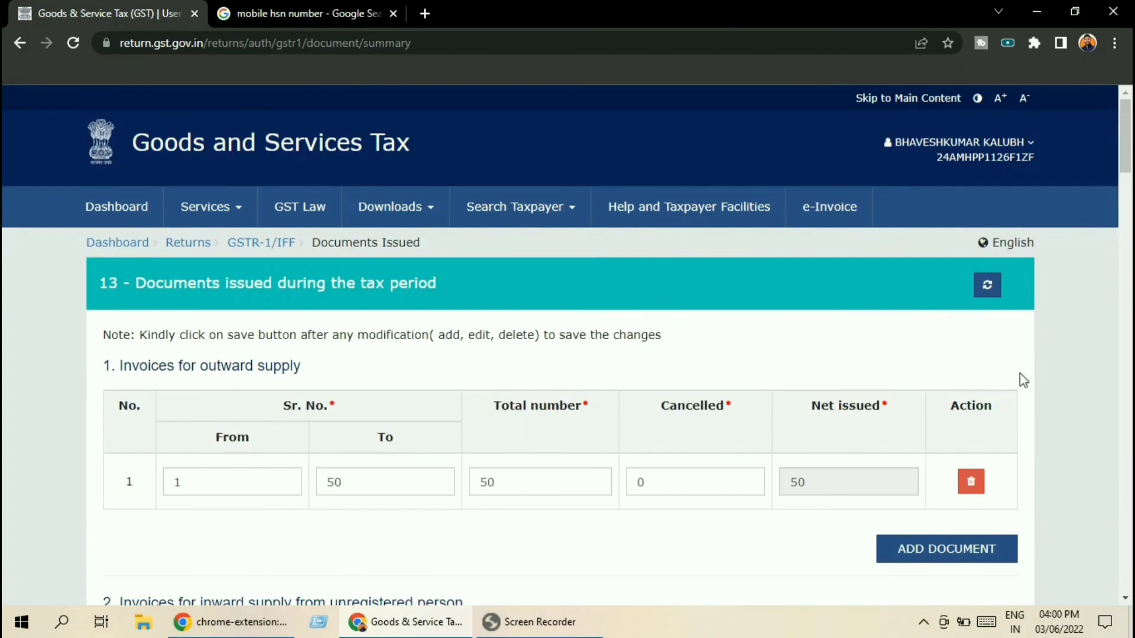
{"action": "scroll", "coordinate": [1020, 373], "scroll_direction": "down", "scroll_amount": 20}
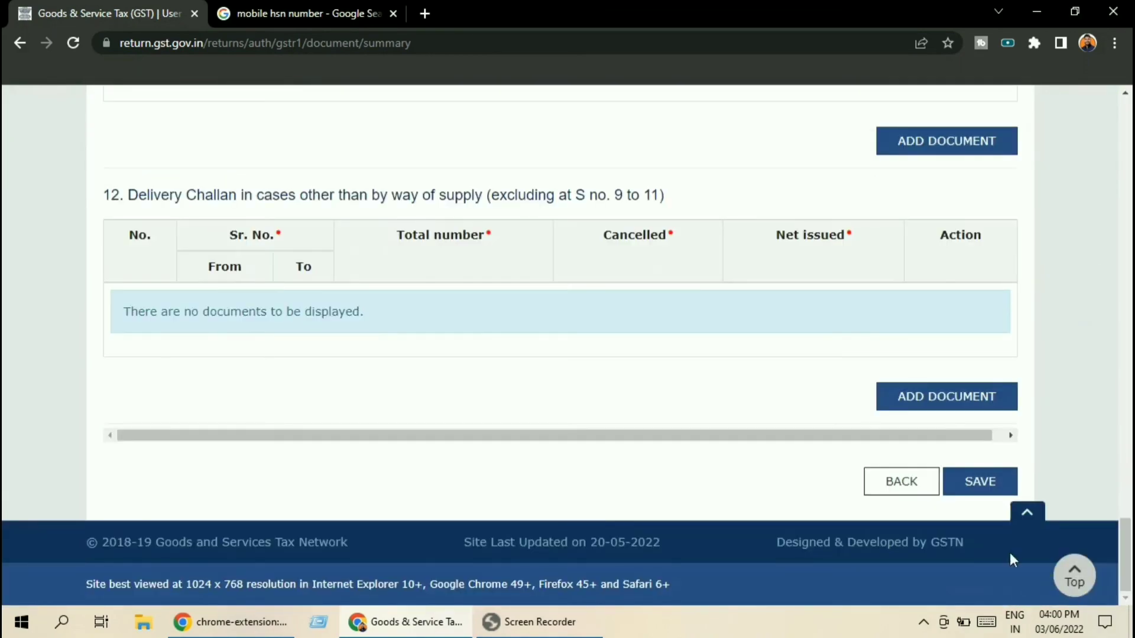
{"action": "left_click", "coordinate": [904, 484]}
Step: Review the GSTR-1 overview, checking the return's due date, all record detail sections, the amendment section and the Generate Summary option
{"action": "scroll", "coordinate": [806, 382], "scroll_direction": "down", "scroll_amount": 2}
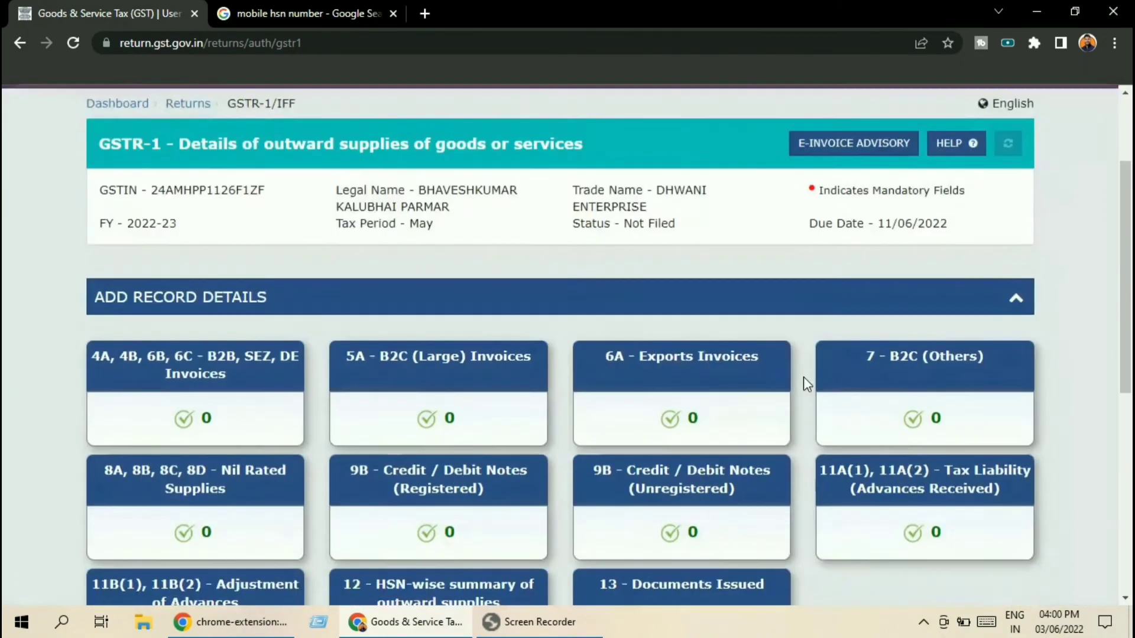
{"action": "scroll", "coordinate": [757, 376], "scroll_direction": "down", "scroll_amount": 7}
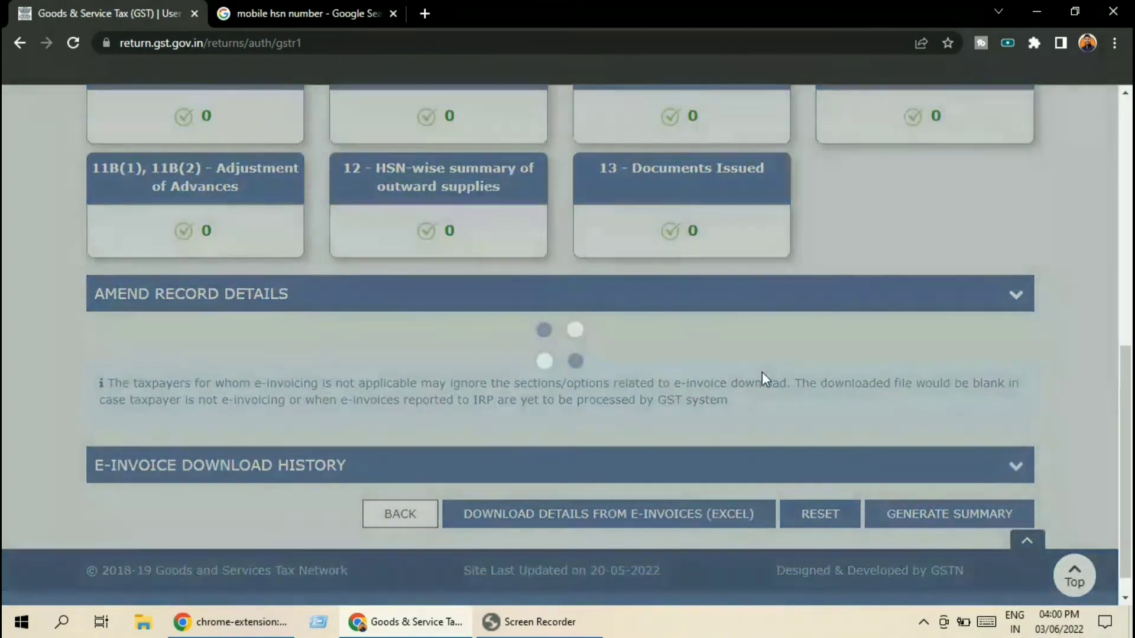
{"action": "scroll", "coordinate": [762, 373], "scroll_direction": "up", "scroll_amount": 2}
{"action": "scroll", "coordinate": [684, 329], "scroll_direction": "up", "scroll_amount": 2}
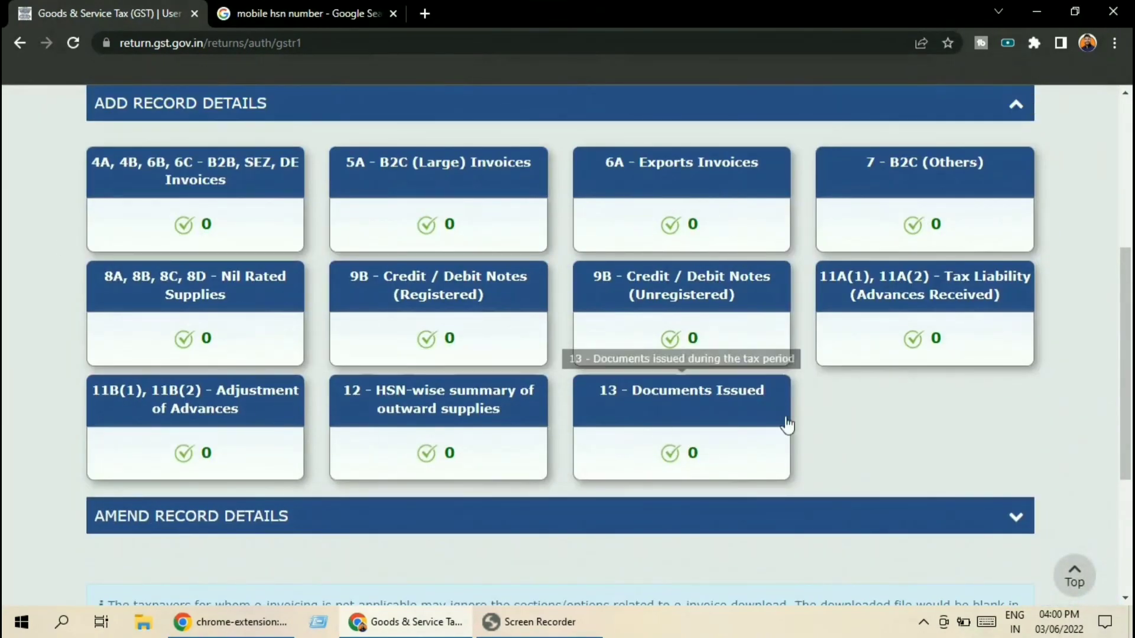
{"action": "scroll", "coordinate": [906, 396], "scroll_direction": "down", "scroll_amount": 4}
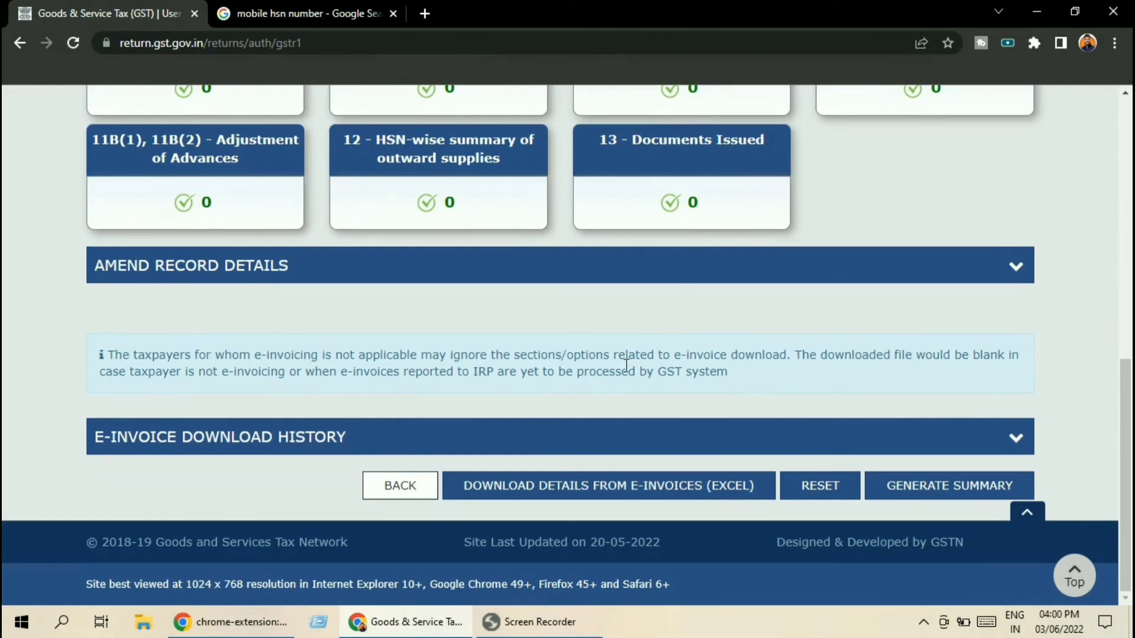
{"action": "scroll", "coordinate": [807, 324], "scroll_direction": "up", "scroll_amount": 1}
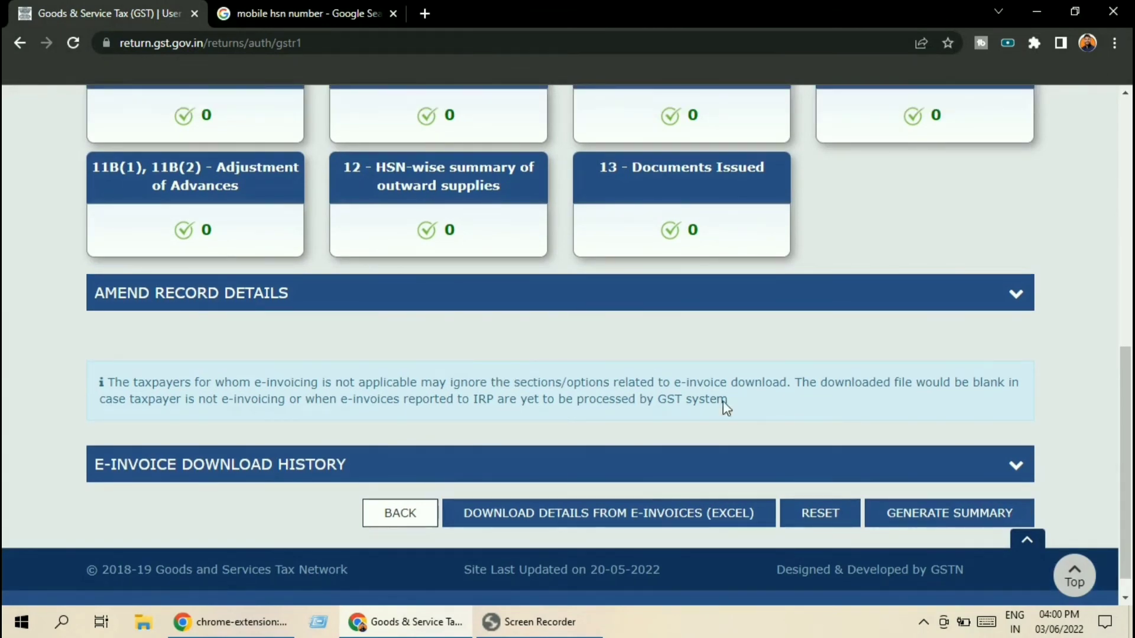
{"action": "scroll", "coordinate": [772, 367], "scroll_direction": "up", "scroll_amount": 8}
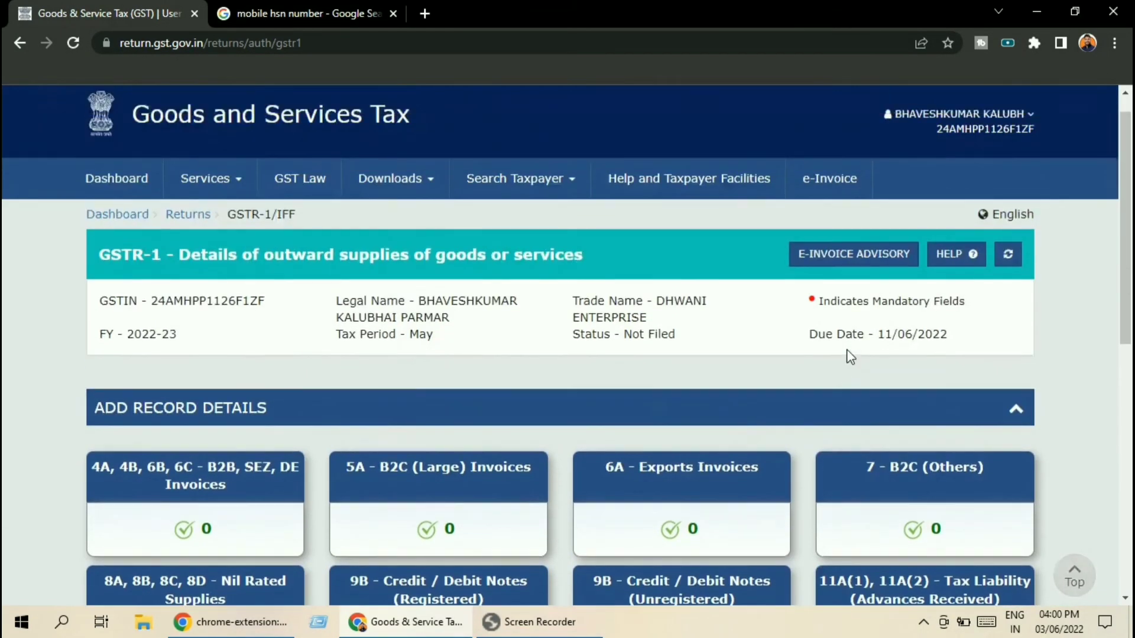
{"action": "scroll", "coordinate": [744, 308], "scroll_direction": "down", "scroll_amount": 5}
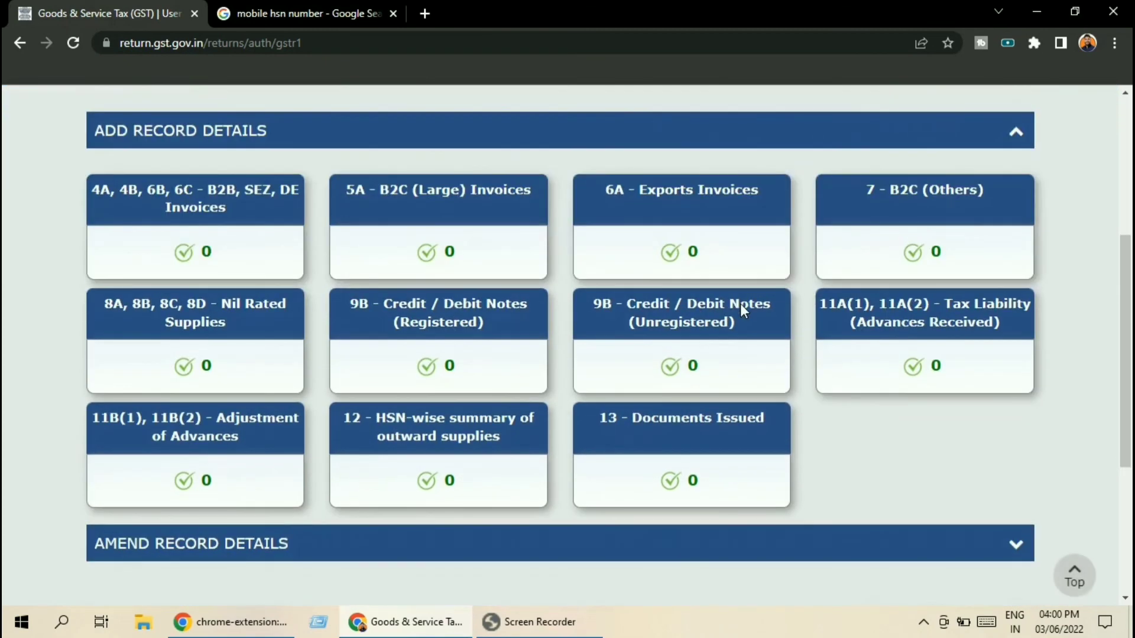
{"action": "scroll", "coordinate": [745, 313], "scroll_direction": "down", "scroll_amount": 5}
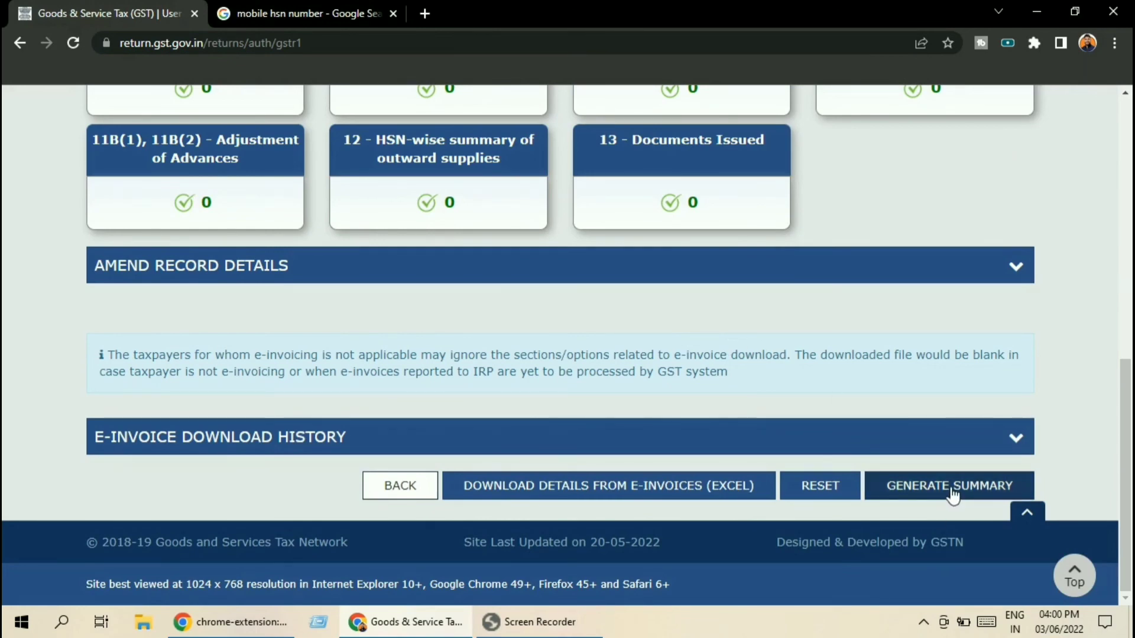
{"action": "scroll", "coordinate": [921, 327], "scroll_direction": "up", "scroll_amount": 4}
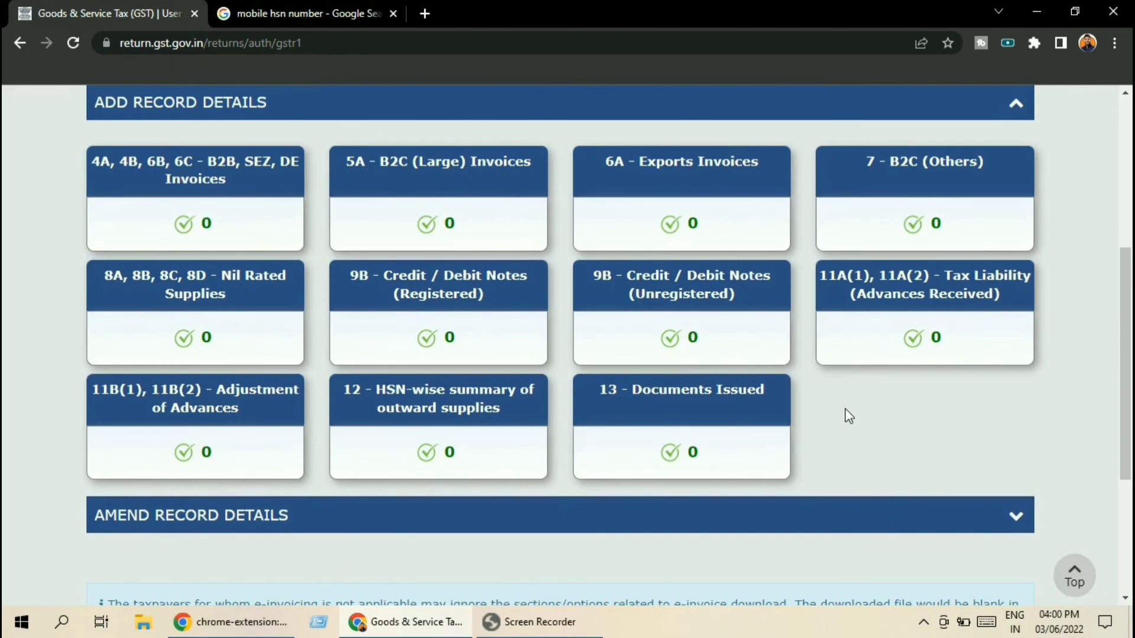
{"action": "scroll", "coordinate": [850, 354], "scroll_direction": "down", "scroll_amount": 4}
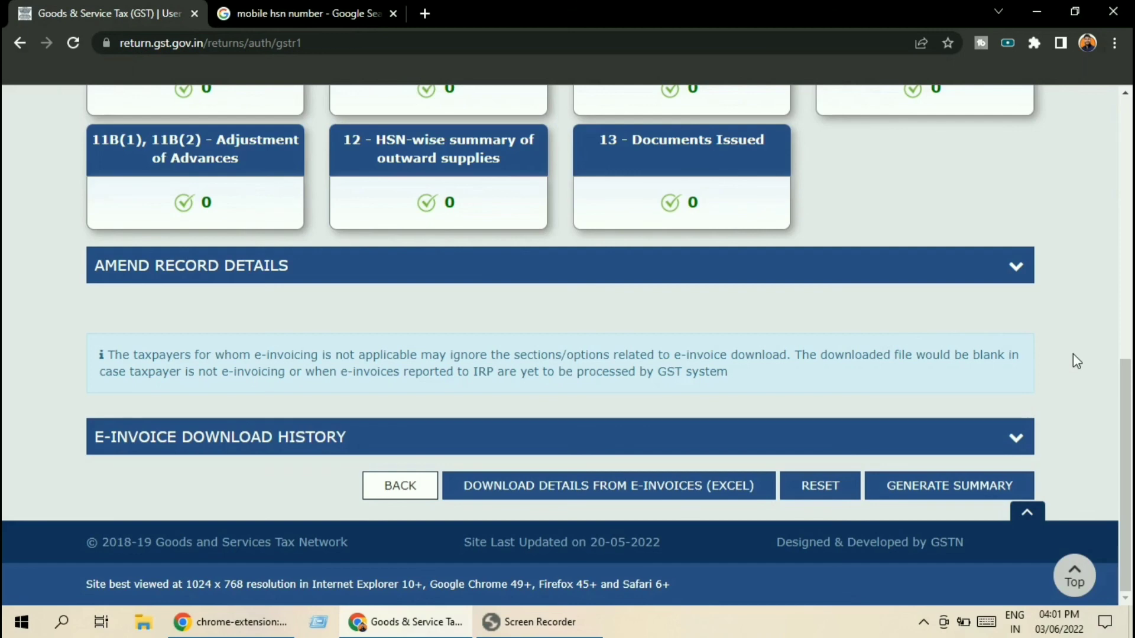
{"action": "scroll", "coordinate": [1074, 355], "scroll_direction": "up", "scroll_amount": 8}
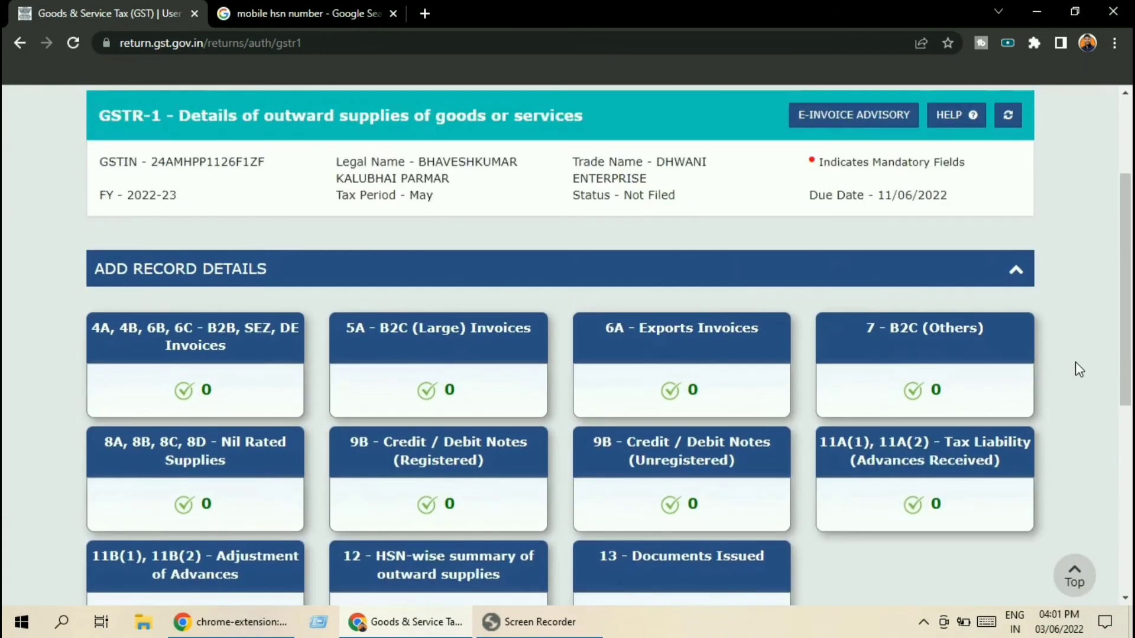
{"action": "scroll", "coordinate": [1076, 369], "scroll_direction": "up", "scroll_amount": 2}
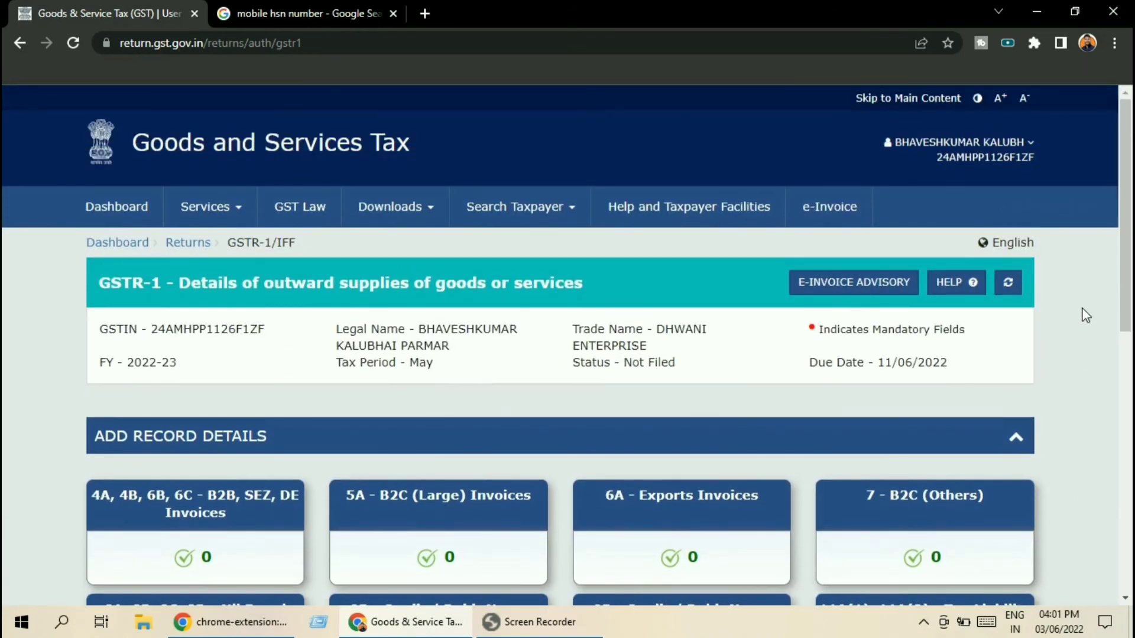
{"action": "scroll", "coordinate": [1082, 316], "scroll_direction": "down", "scroll_amount": 1}
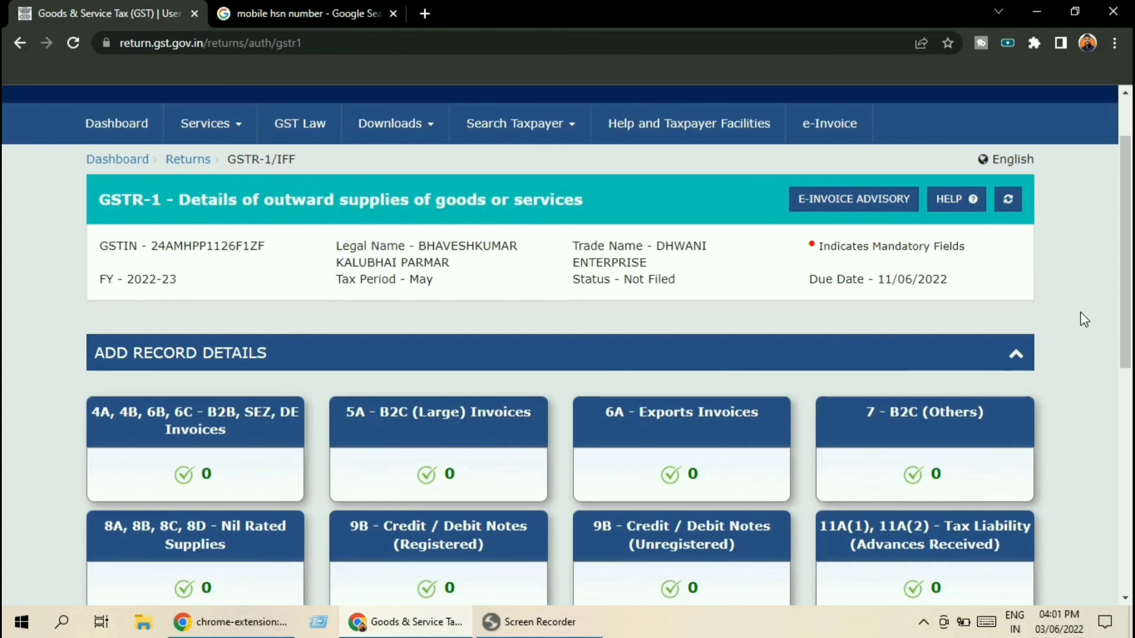
{"action": "scroll", "coordinate": [1080, 312], "scroll_direction": "down", "scroll_amount": 2}
{"action": "scroll", "coordinate": [1075, 322], "scroll_direction": "down", "scroll_amount": 2}
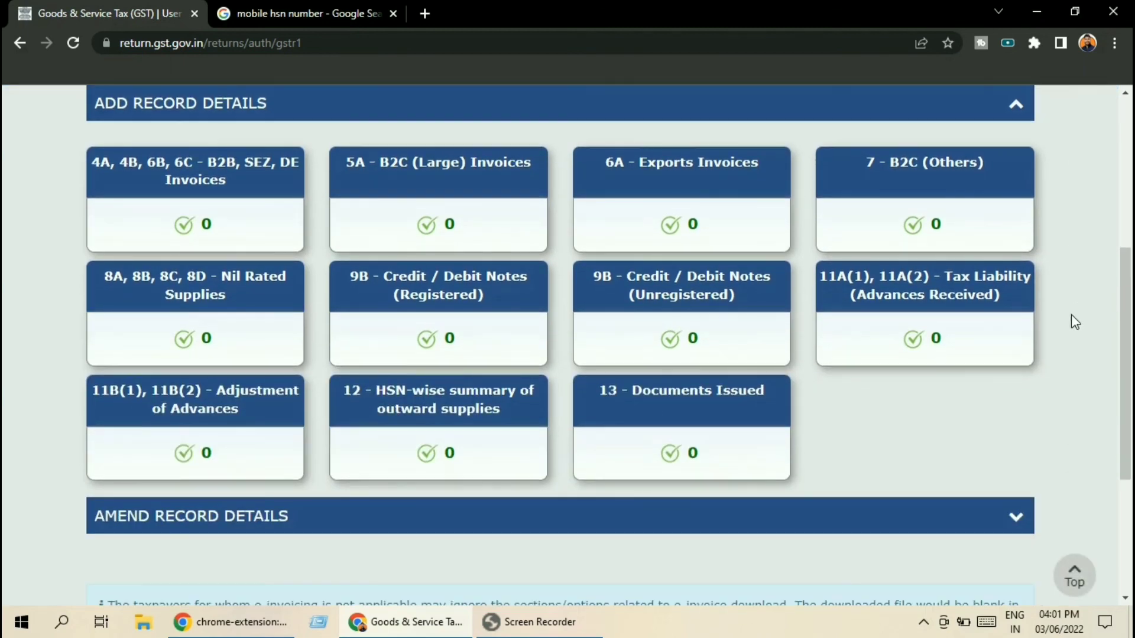
{"action": "scroll", "coordinate": [1074, 322], "scroll_direction": "down", "scroll_amount": 4}
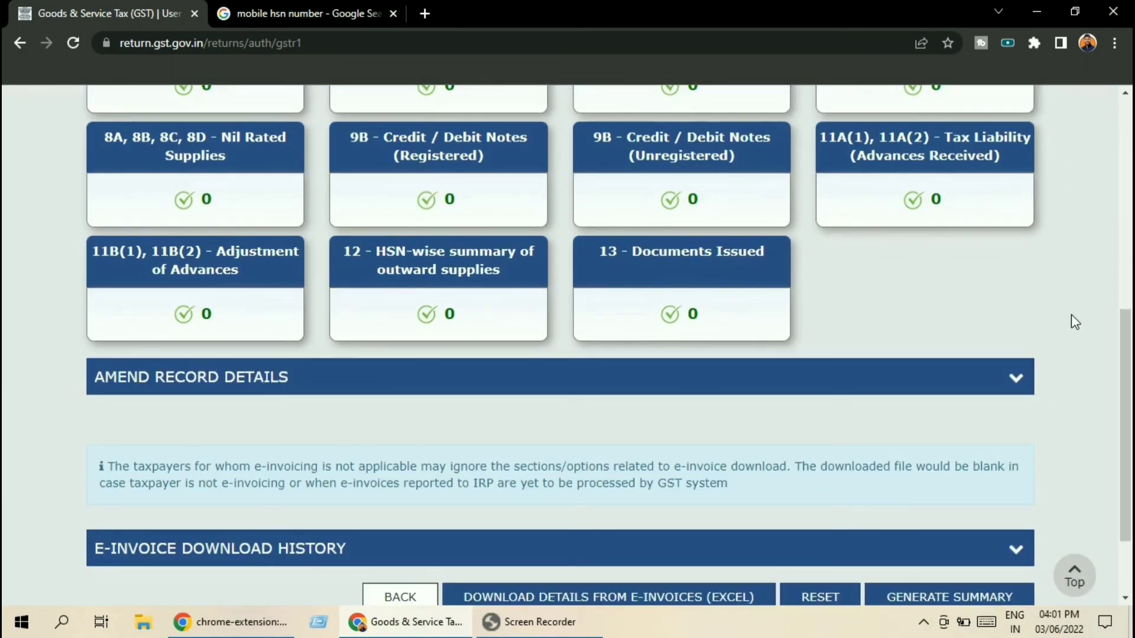